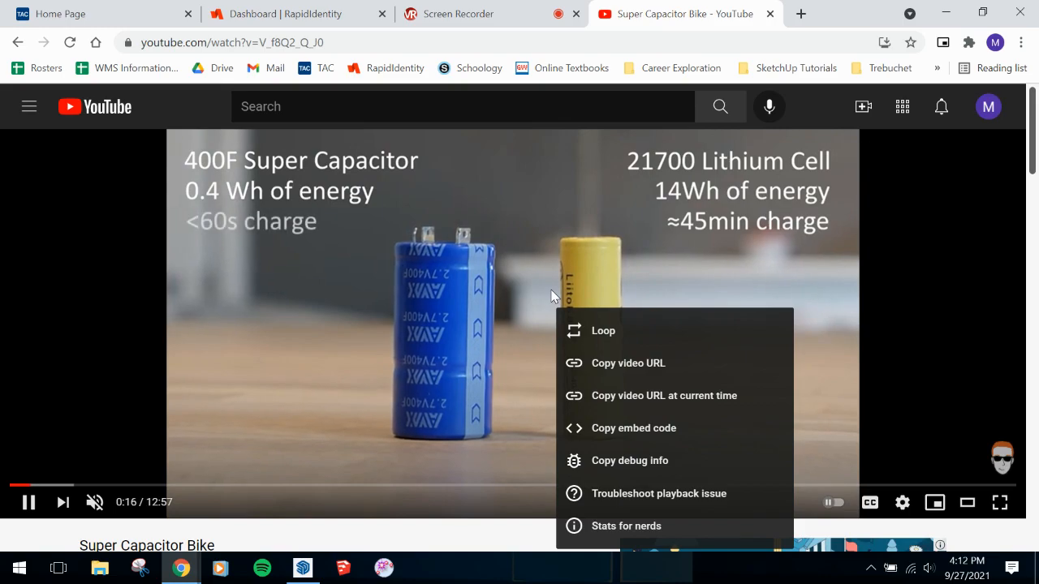
# - Pop the Super Capacitor Bike video out into a picture-in-picture window
pyautogui.click(552, 296)
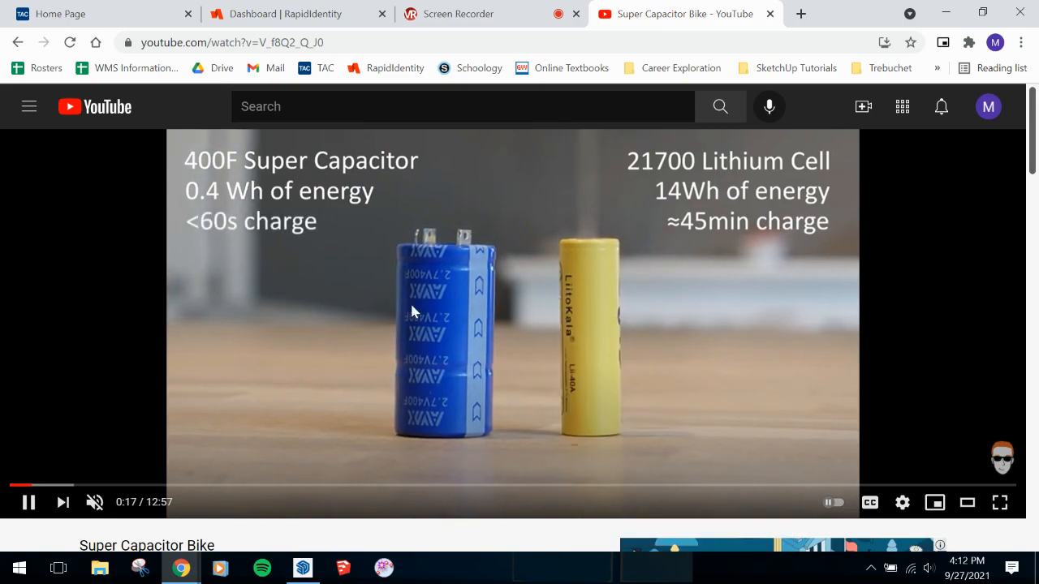
pyautogui.rightClick(508, 256)
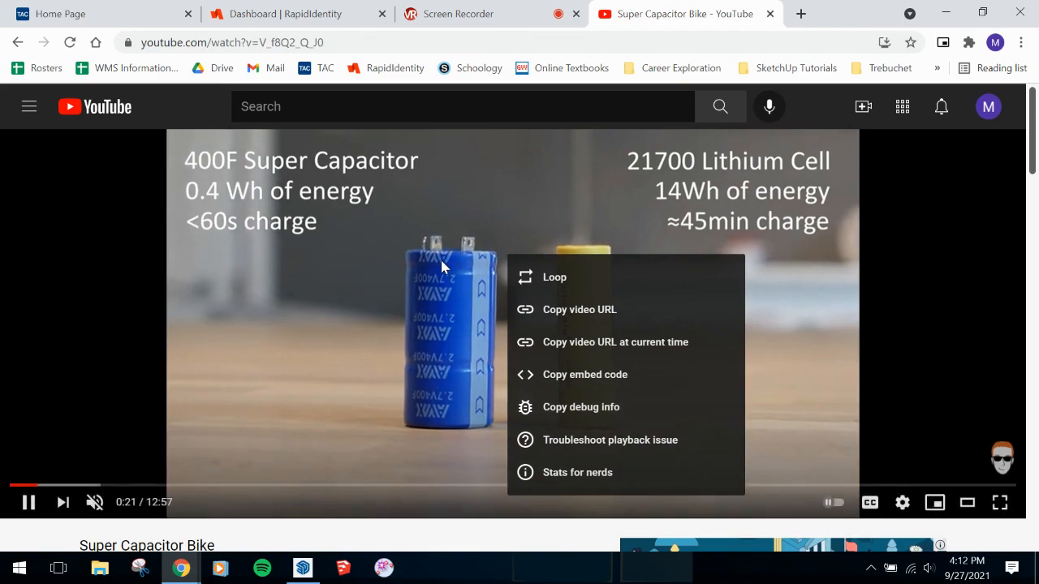
pyautogui.rightClick(329, 263)
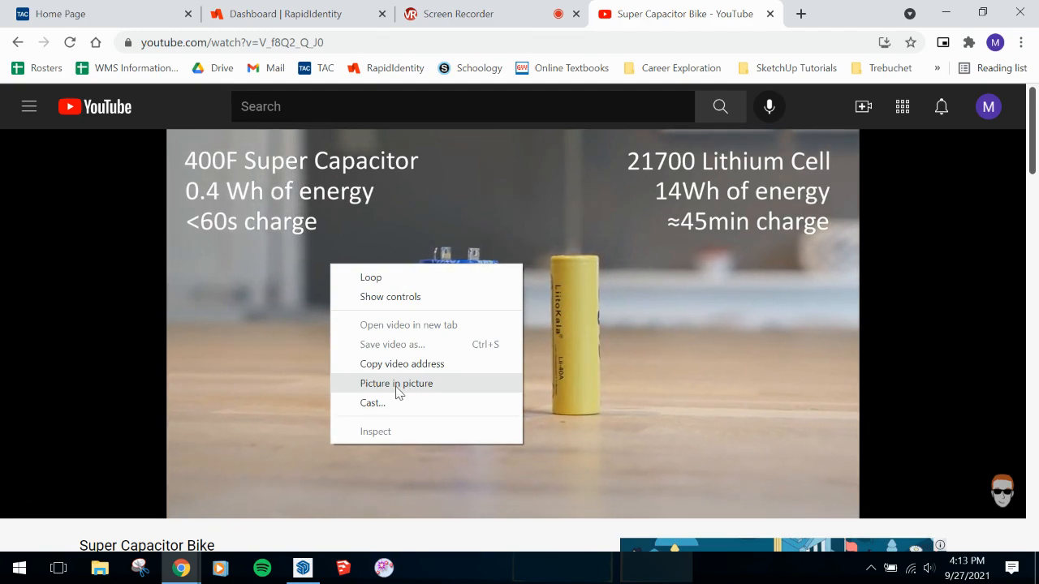
pyautogui.click(396, 385)
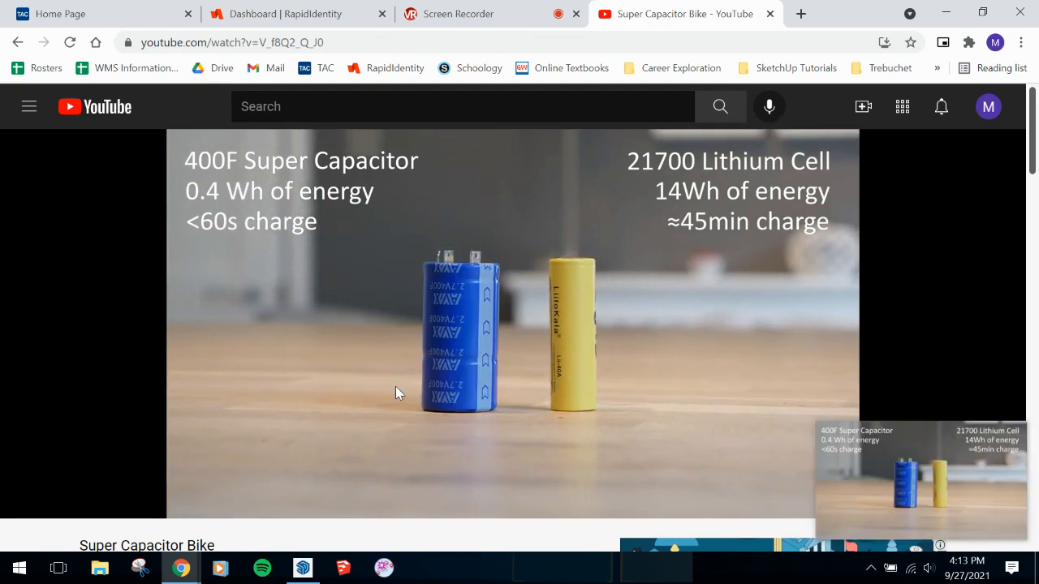
# - Reposition and enlarge the floating video window, and pause its playback
pyautogui.moveTo(927, 482)
pyautogui.moveTo(981, 449); pyautogui.dragTo(879, 211)
pyautogui.moveTo(713, 302); pyautogui.dragTo(865, 312)
pyautogui.click(701, 299)
# - Turn picture-in-picture off for the video and turn it back on
pyautogui.rightClick(700, 294)
pyautogui.rightClick(578, 345)
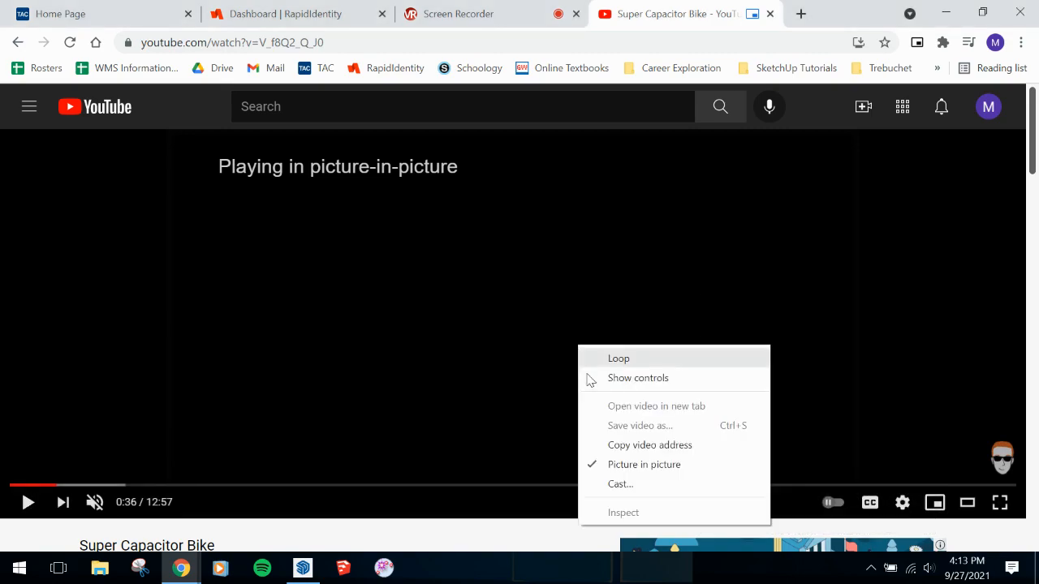
pyautogui.click(670, 464)
pyautogui.rightClick(585, 273)
pyautogui.rightClick(535, 322)
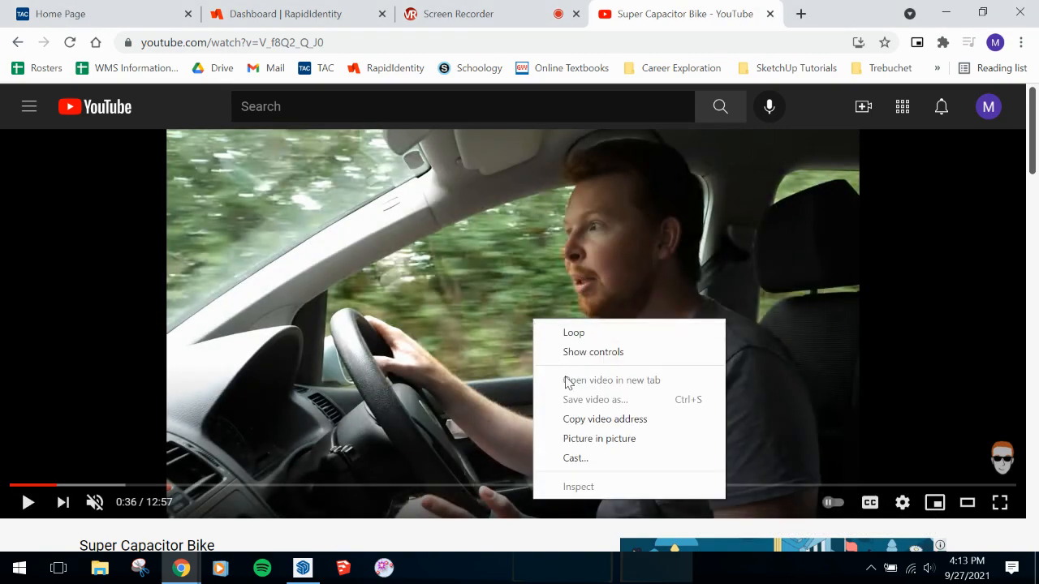
pyautogui.click(605, 438)
# - Move the floating video window, play and pause the video in it, and close the window
pyautogui.moveTo(813, 374); pyautogui.dragTo(798, 260)
pyautogui.click(772, 326)
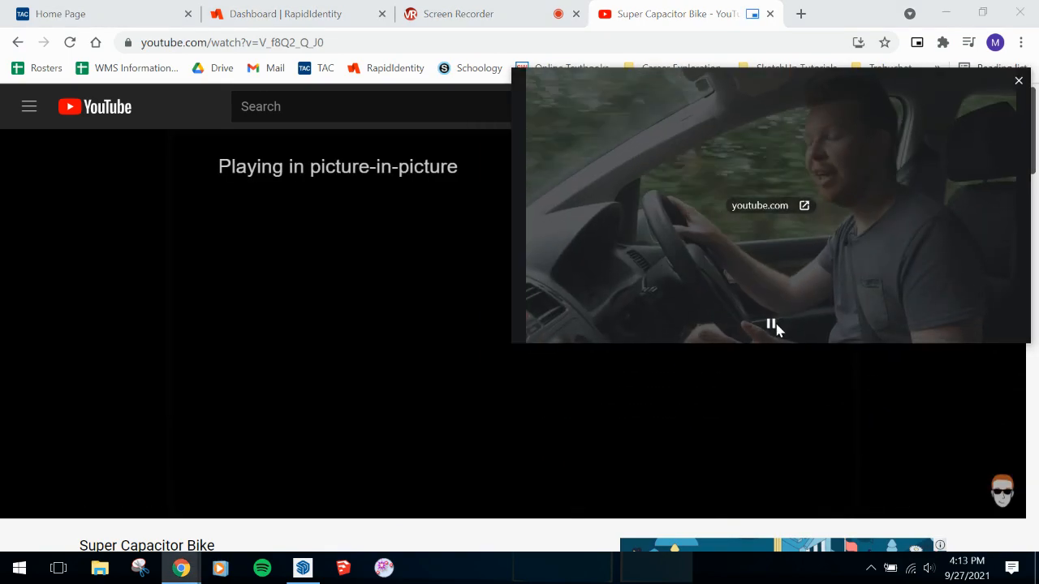
pyautogui.click(772, 326)
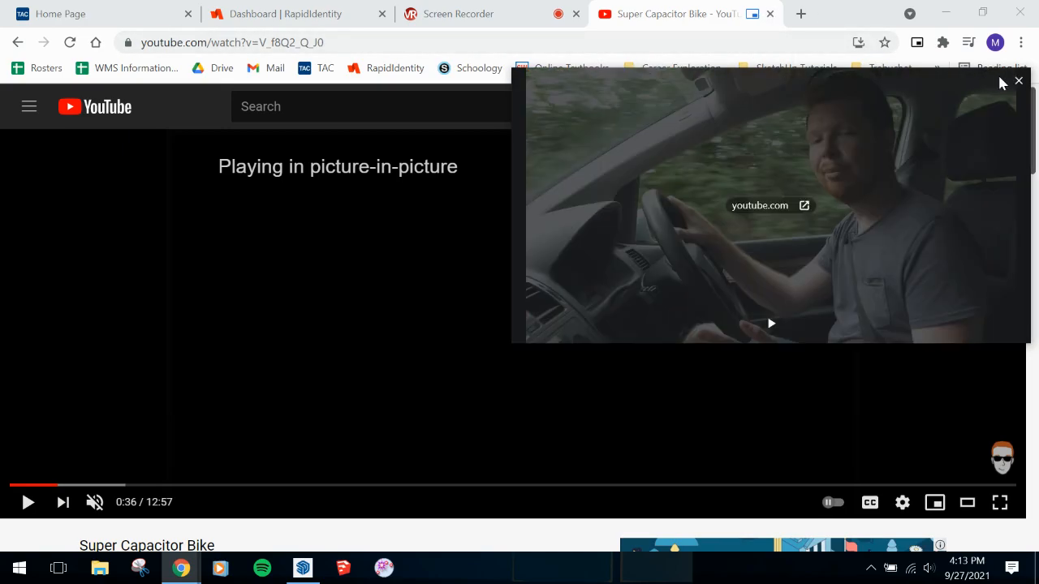
pyautogui.click(1019, 82)
# - Enter edu.sketchup.com as the web address without loading the page
pyautogui.click(270, 44)
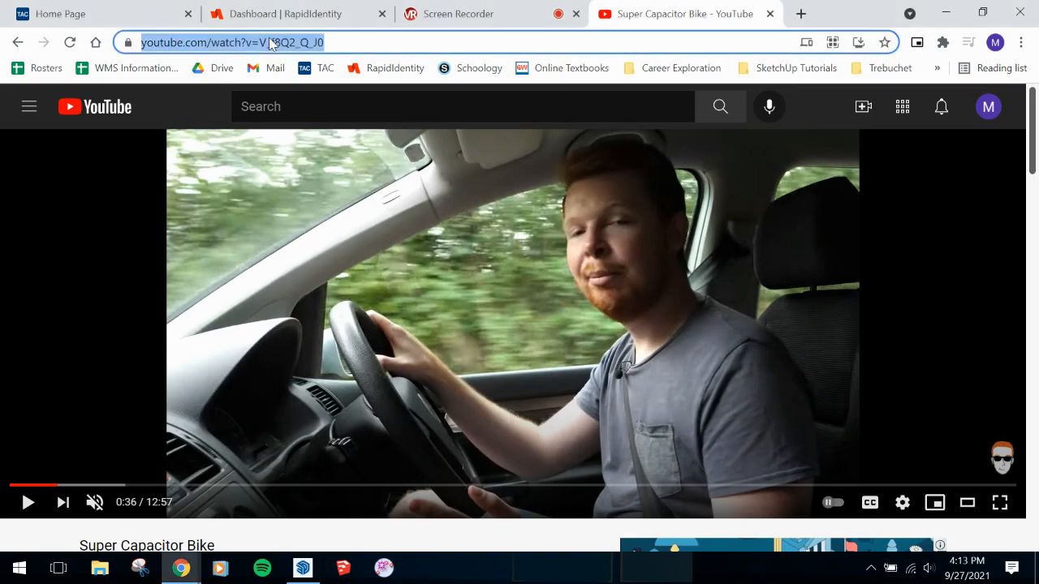
pyautogui.write('edu.')
pyautogui.press('Right')
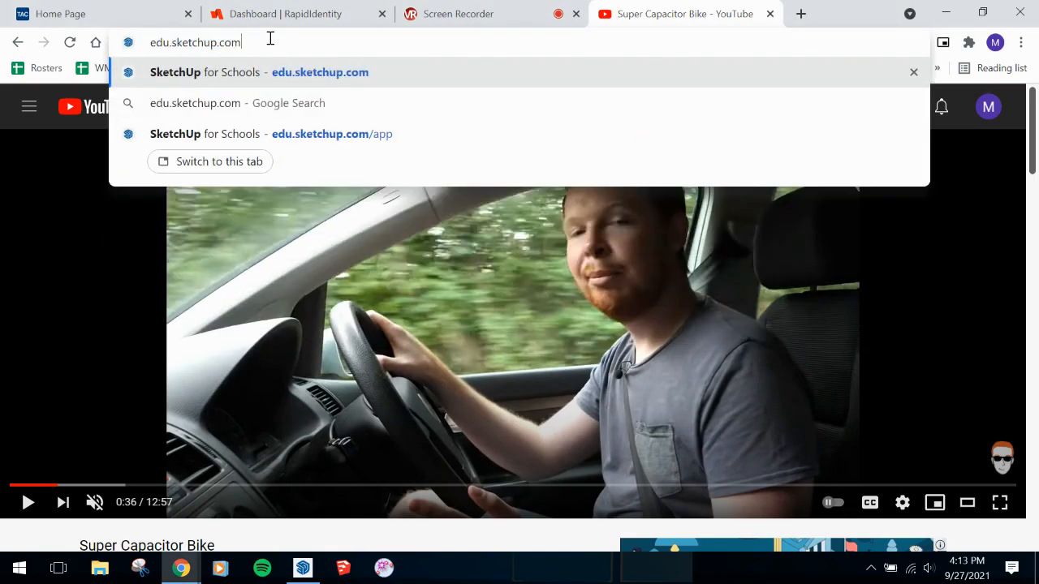
pyautogui.moveTo(285, 40); pyautogui.dragTo(105, 35)
# - Switch to the RapidIdentity dashboard and locate the SketchUp bookmark
pyautogui.click(298, 6)
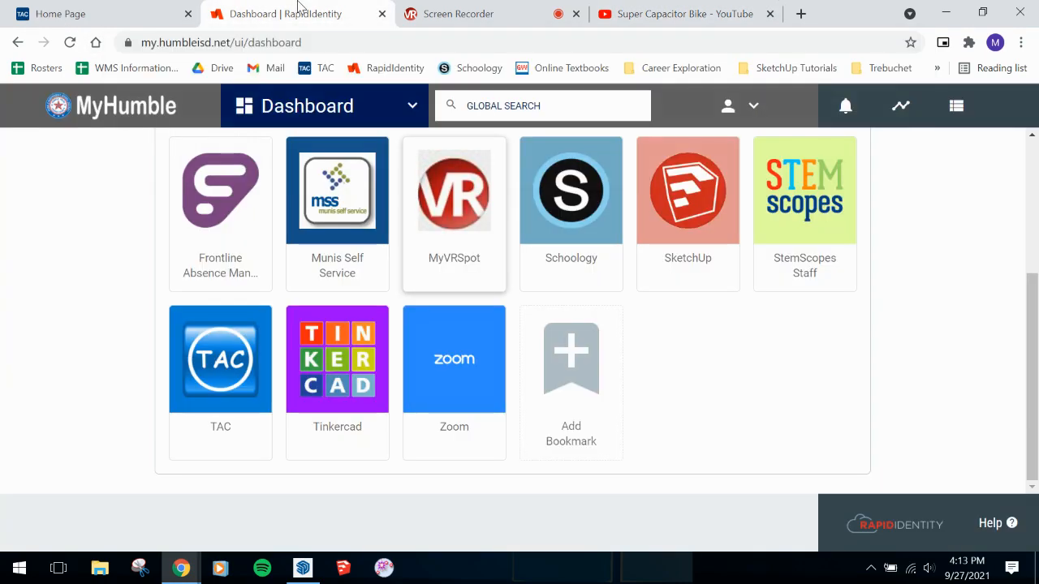
pyautogui.scroll(3, 381, 215)
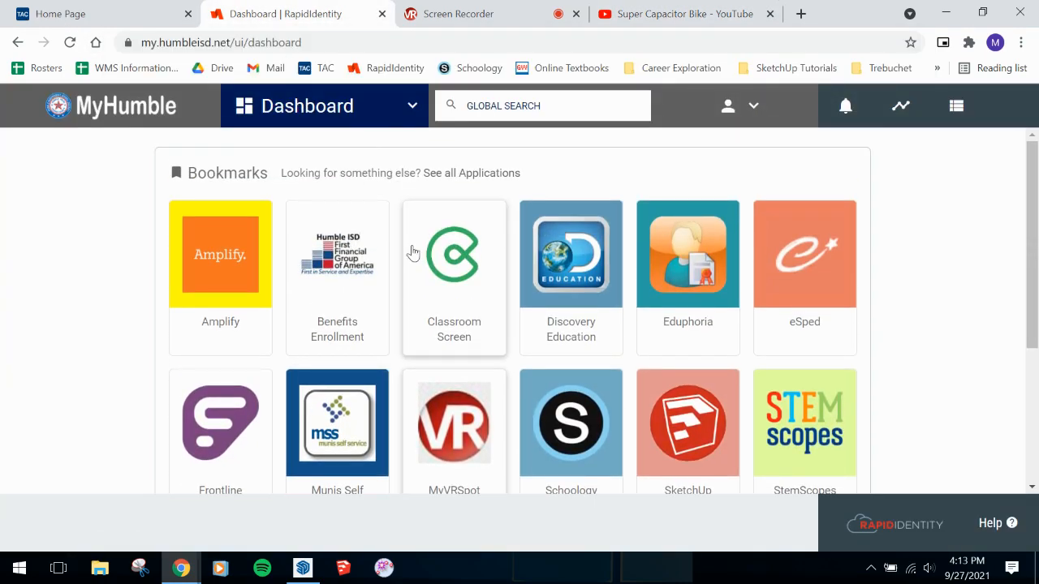
pyautogui.scroll(-3, 426, 301)
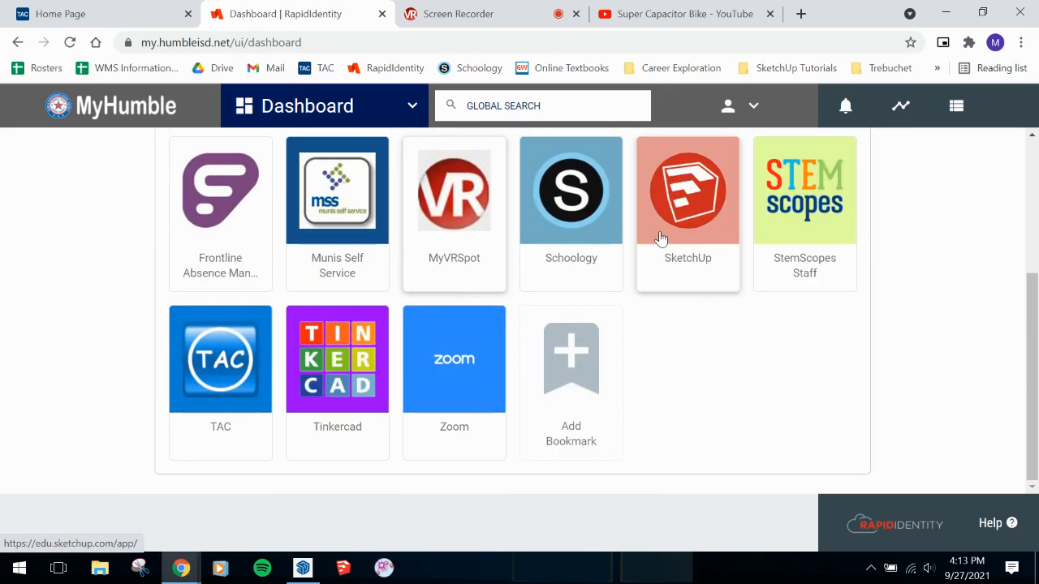
# - Switch to SketchUp for Schools and create a new model
pyautogui.click(945, 10)
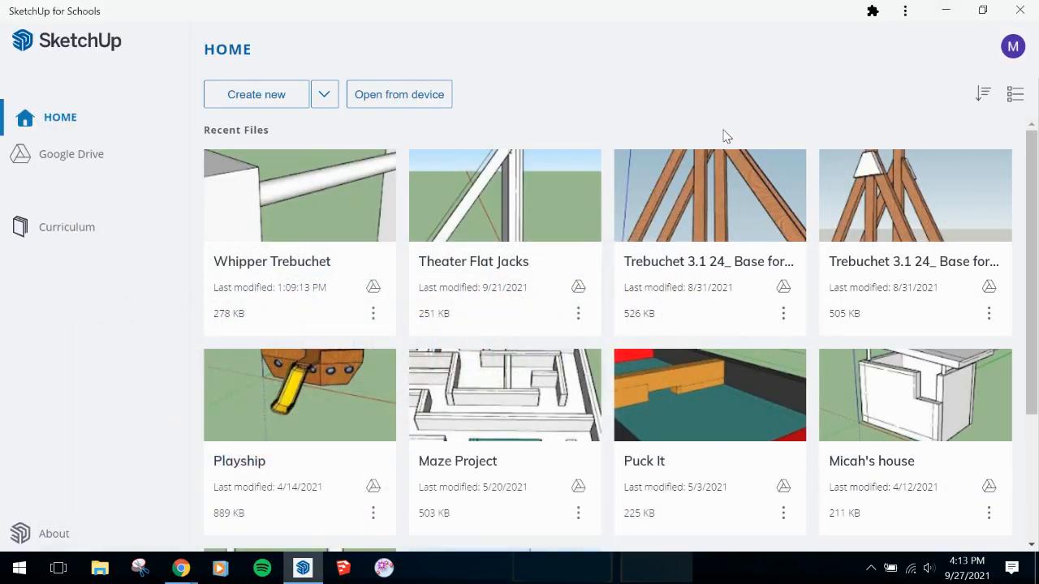
pyautogui.click(261, 96)
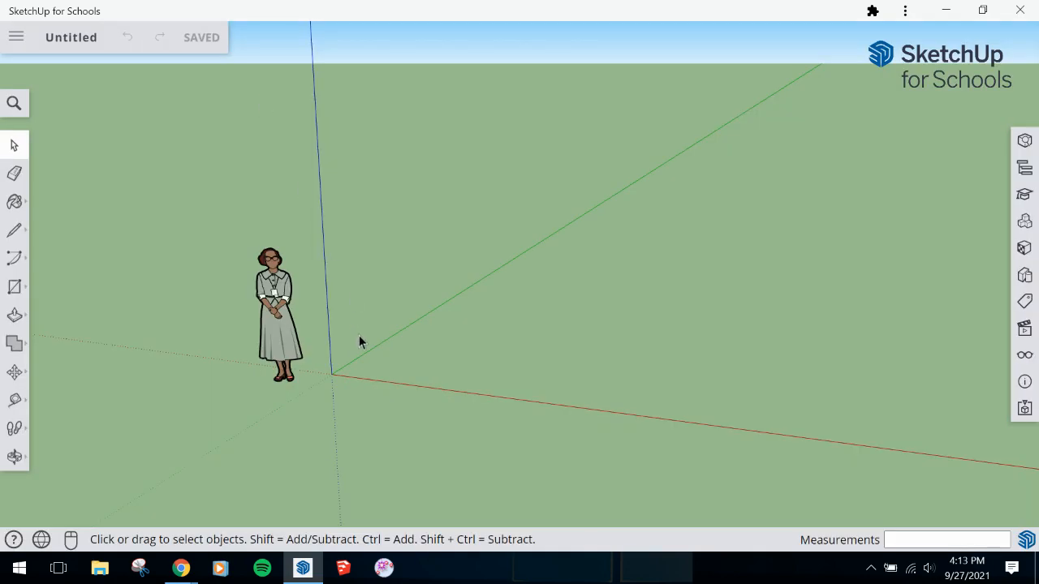
# - Examine the scale figure and the axes around the origin from different distances and angles
pyautogui.scroll(2, 412, 349)
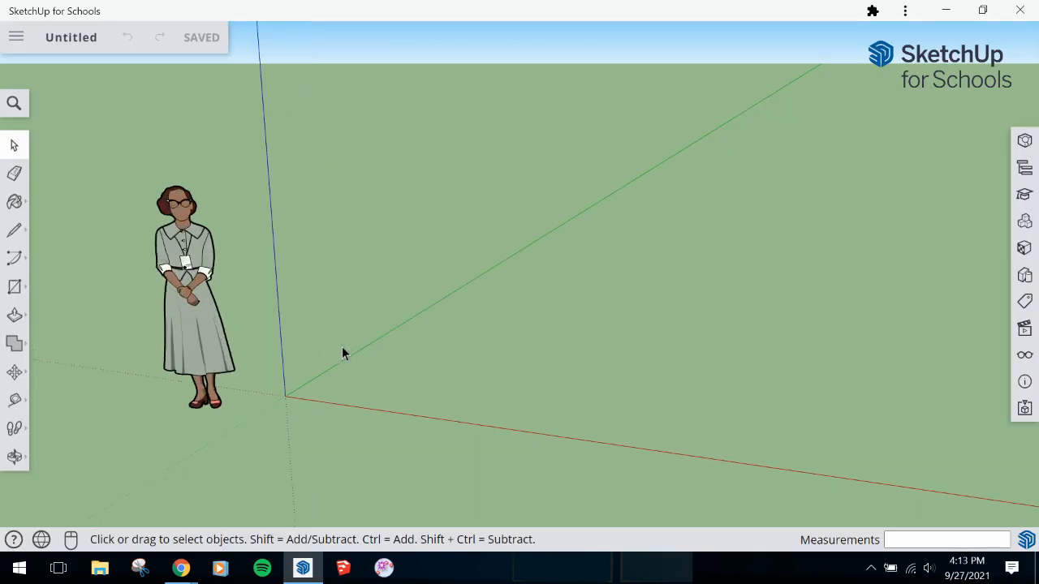
pyautogui.scroll(-2, 302, 338)
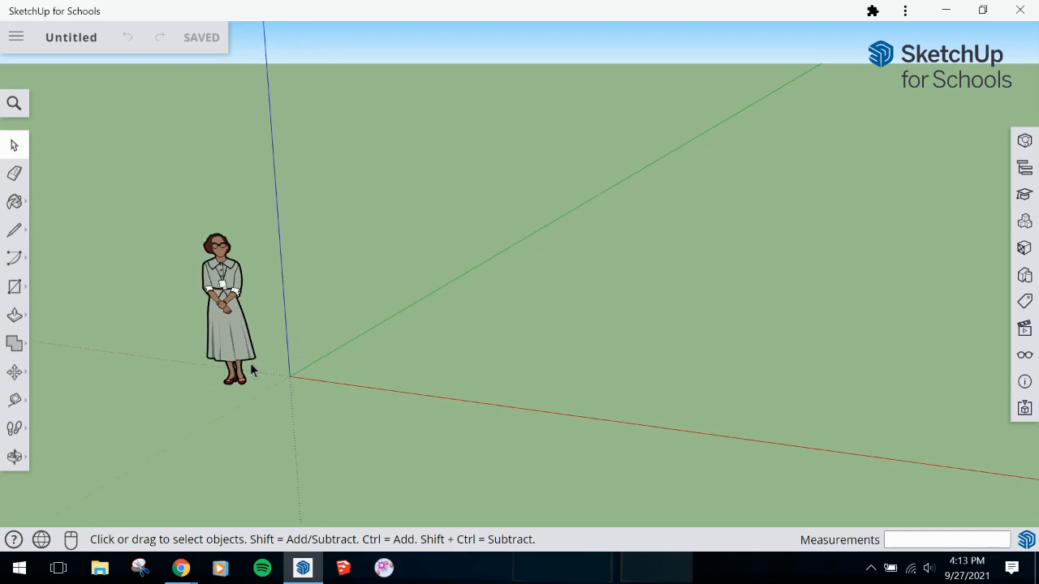
pyautogui.scroll(3, 252, 370)
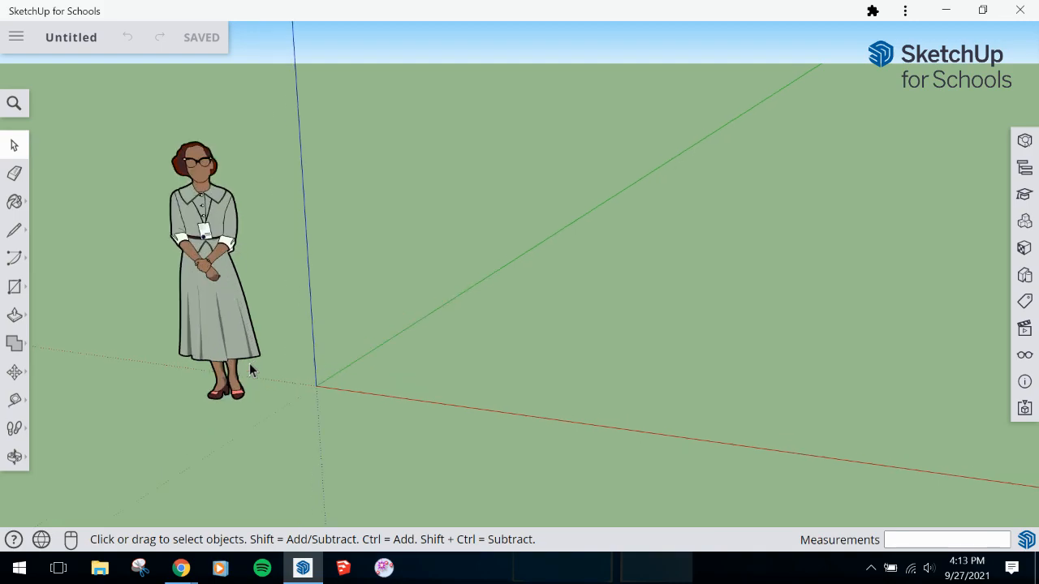
pyautogui.click(195, 215)
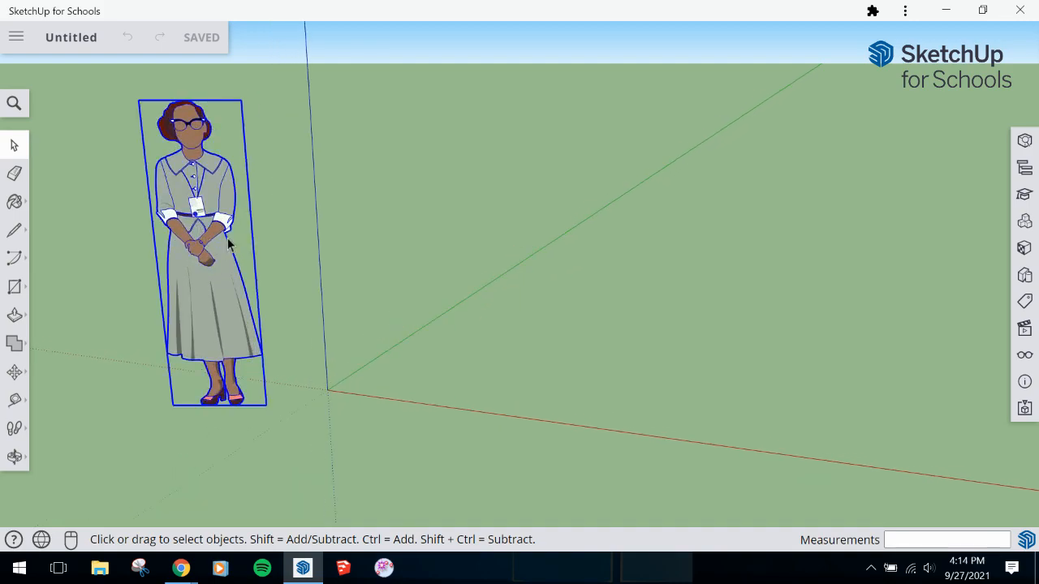
pyautogui.click(327, 381)
pyautogui.scroll(3, 317, 388)
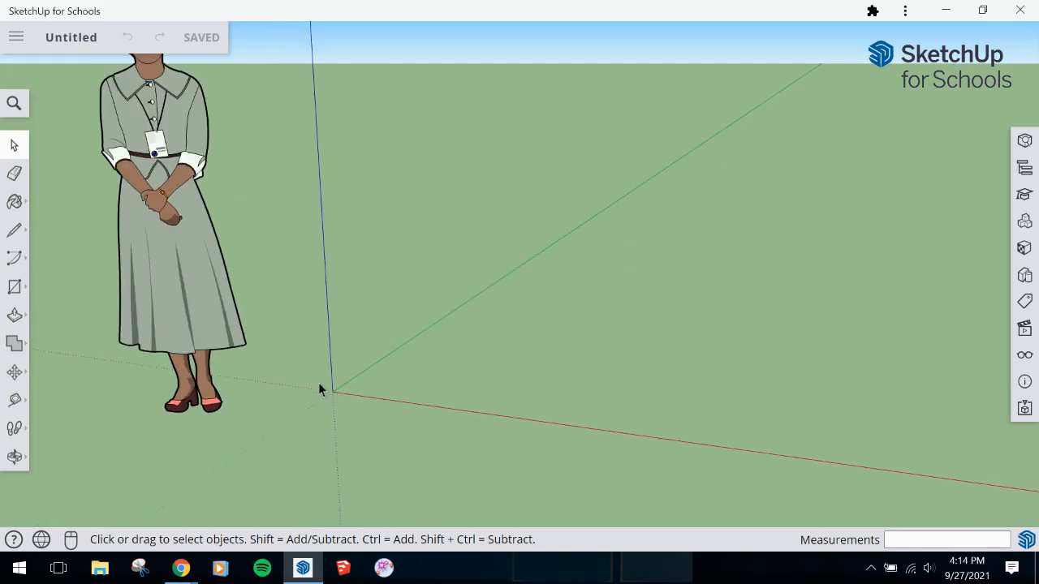
pyautogui.click(124, 108)
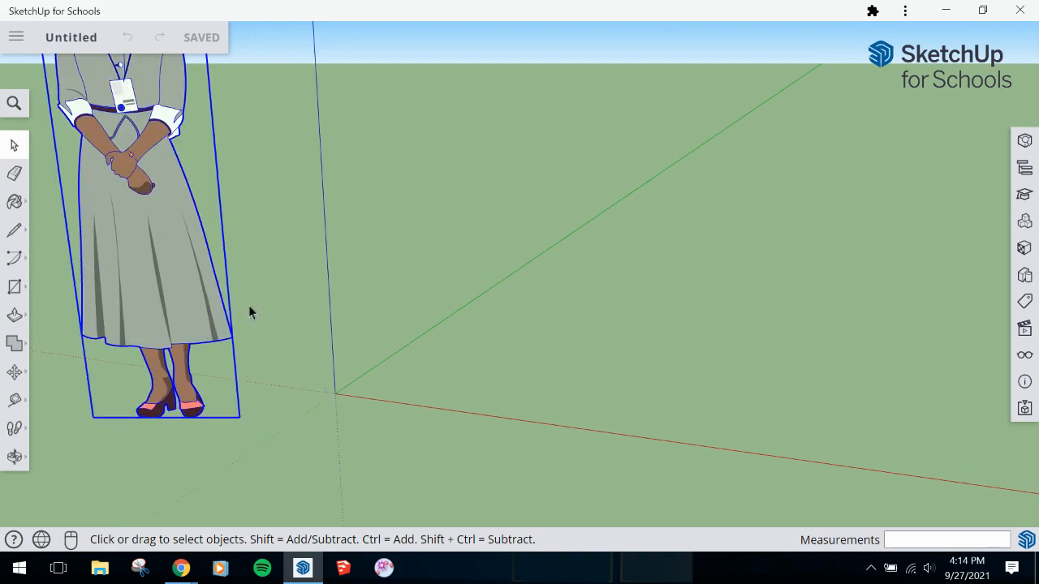
pyautogui.scroll(-2, 349, 392)
pyautogui.scroll(3, 357, 387)
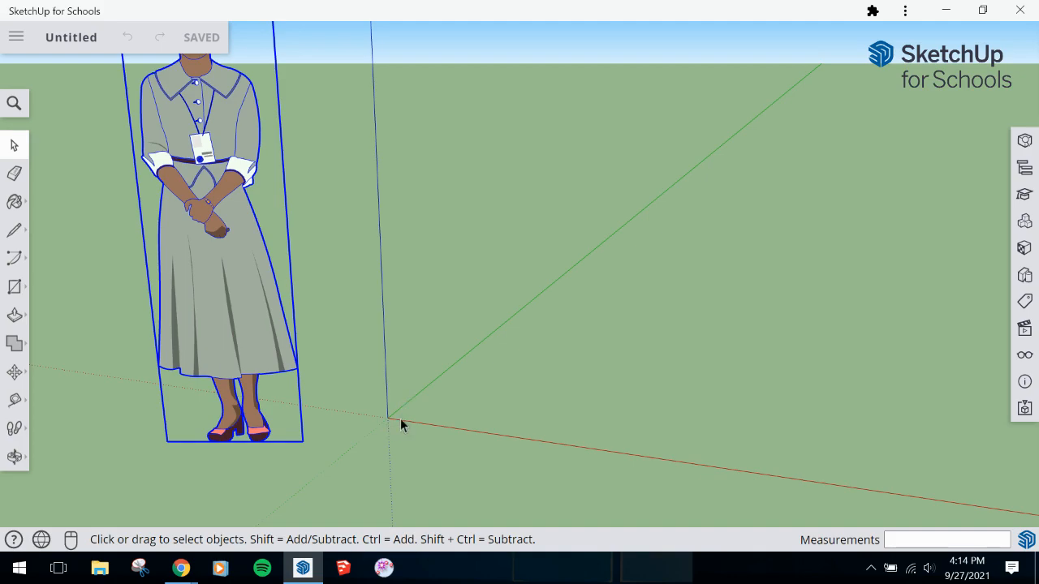
pyautogui.press('o')
pyautogui.moveTo(394, 415); pyautogui.dragTo(353, 371)
pyautogui.press('space')
pyautogui.scroll(3, 354, 372)
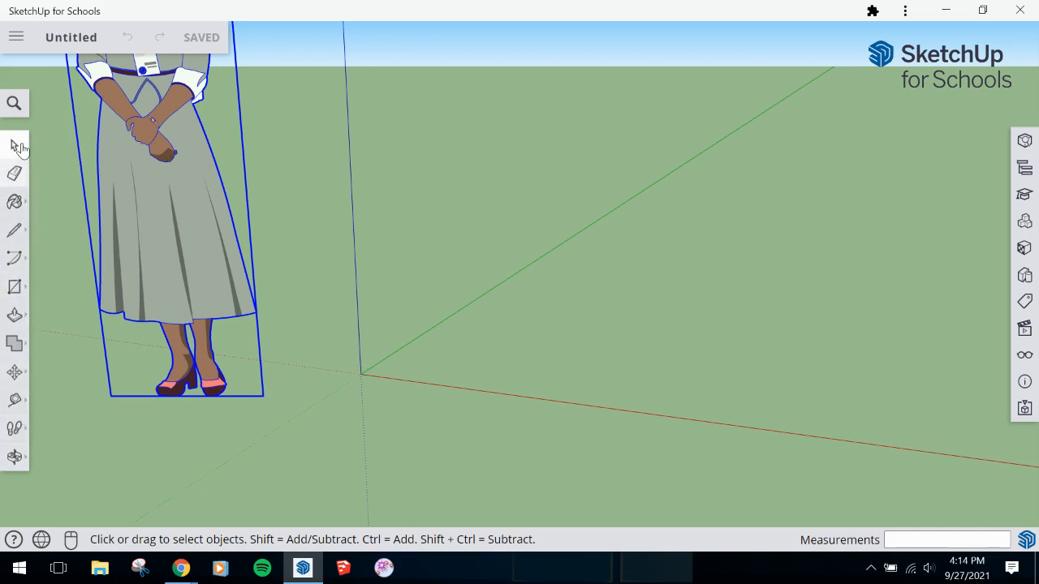
# - Draw a 4 by 1.5 inch rectangle on the ground plane, starting at the origin along the red axis
pyautogui.click(16, 289)
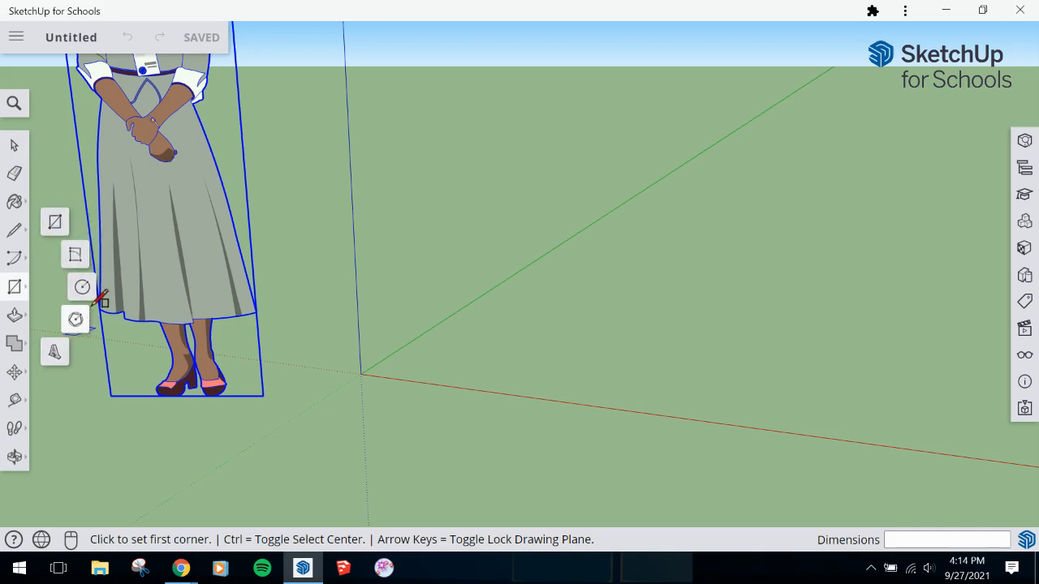
pyautogui.click(55, 224)
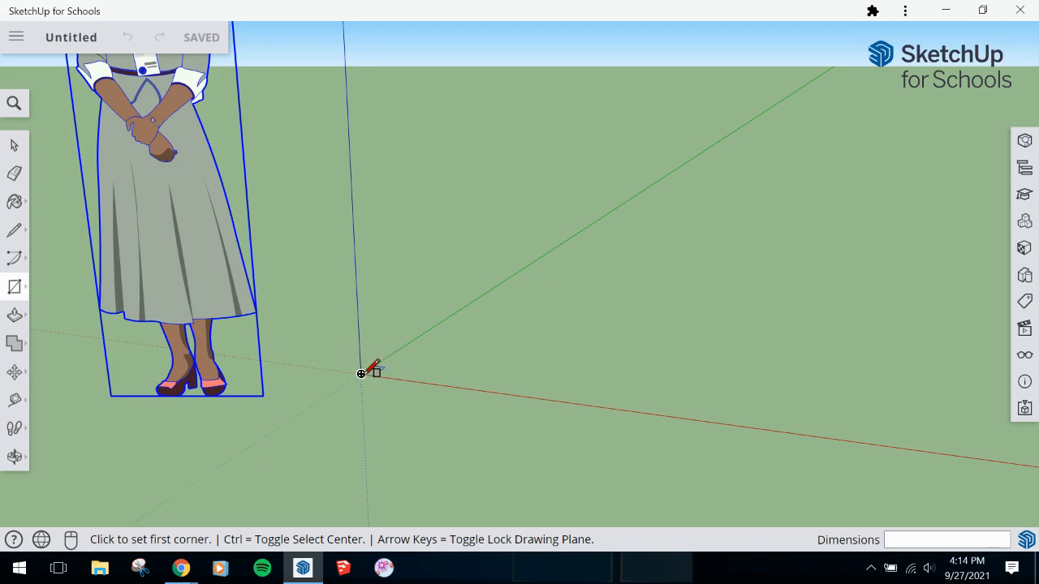
pyautogui.moveTo(361, 374)
pyautogui.mouseDown(button='middle')
pyautogui.moveTo(360, 331)
pyautogui.moveTo(343, 381)
pyautogui.moveTo(322, 297)
pyautogui.moveTo(330, 401)
pyautogui.moveTo(349, 417)
pyautogui.moveTo(332, 411)
pyautogui.moveTo(344, 339)
pyautogui.moveTo(345, 383)
pyautogui.mouseUp(button='middle')
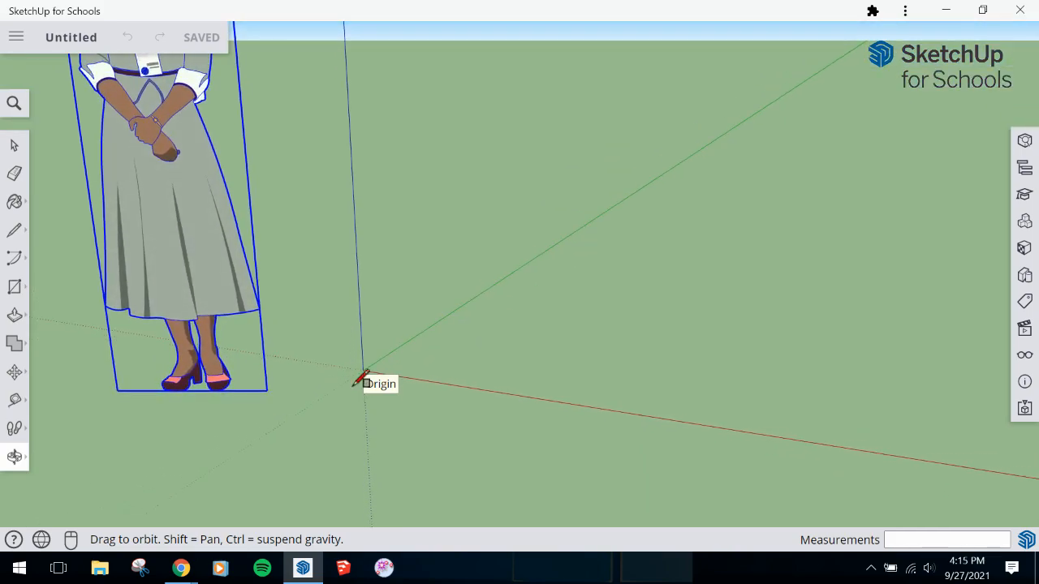
pyautogui.press('r')
pyautogui.scroll(3, 372, 361)
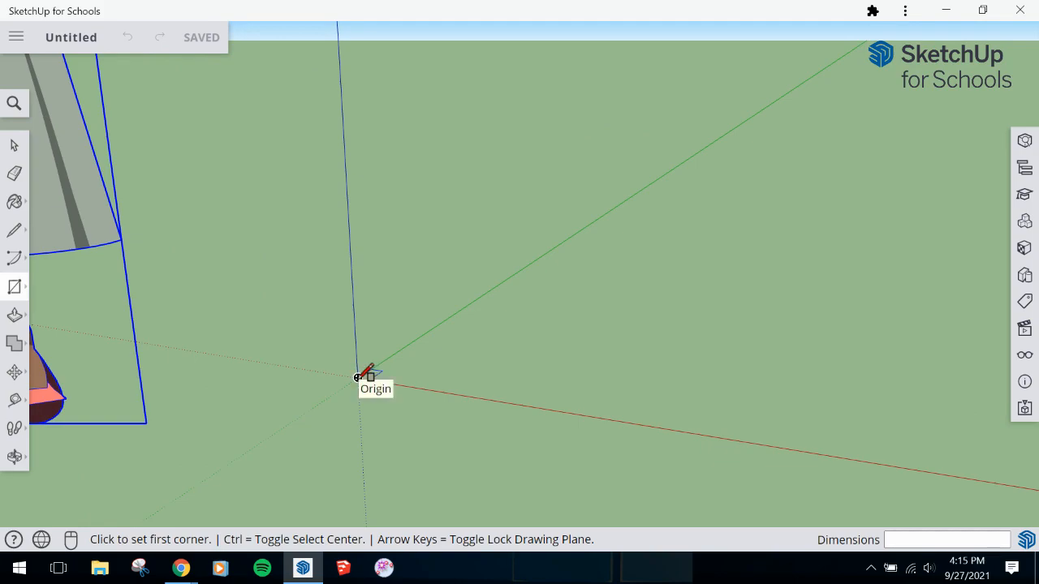
pyautogui.click(357, 377)
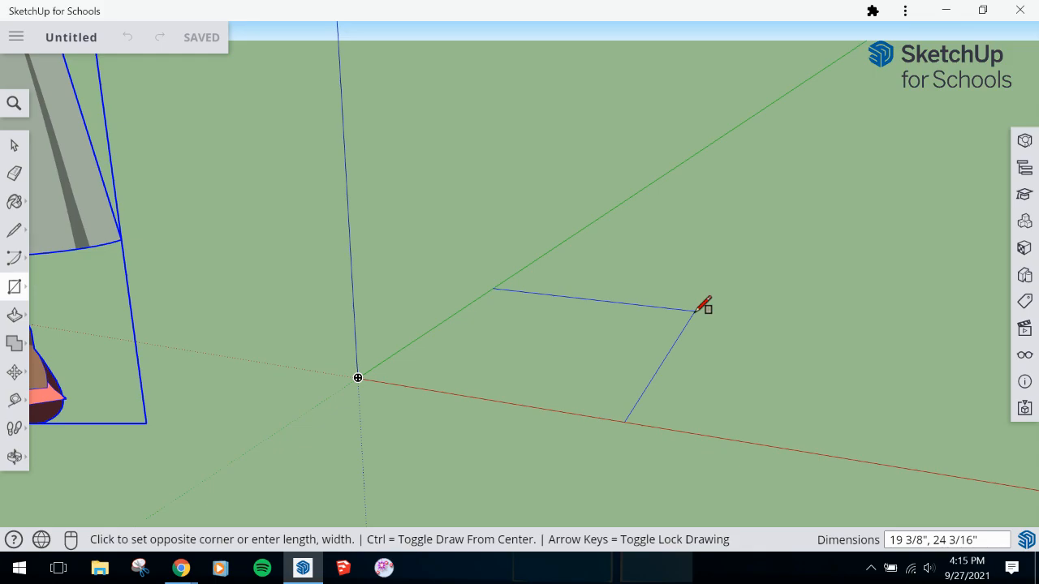
pyautogui.write('4')
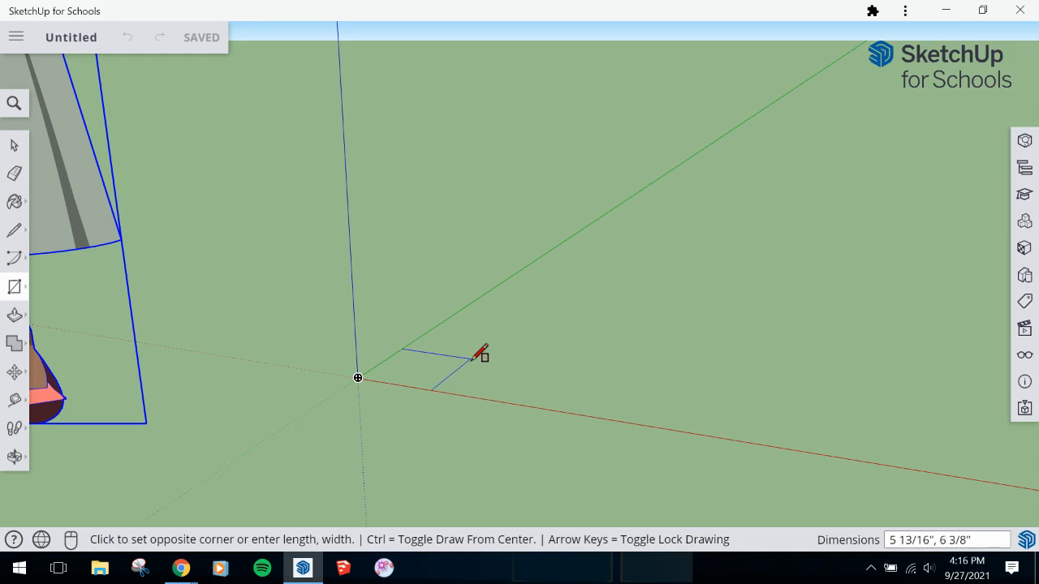
pyautogui.write('4')
pyautogui.press('Return')
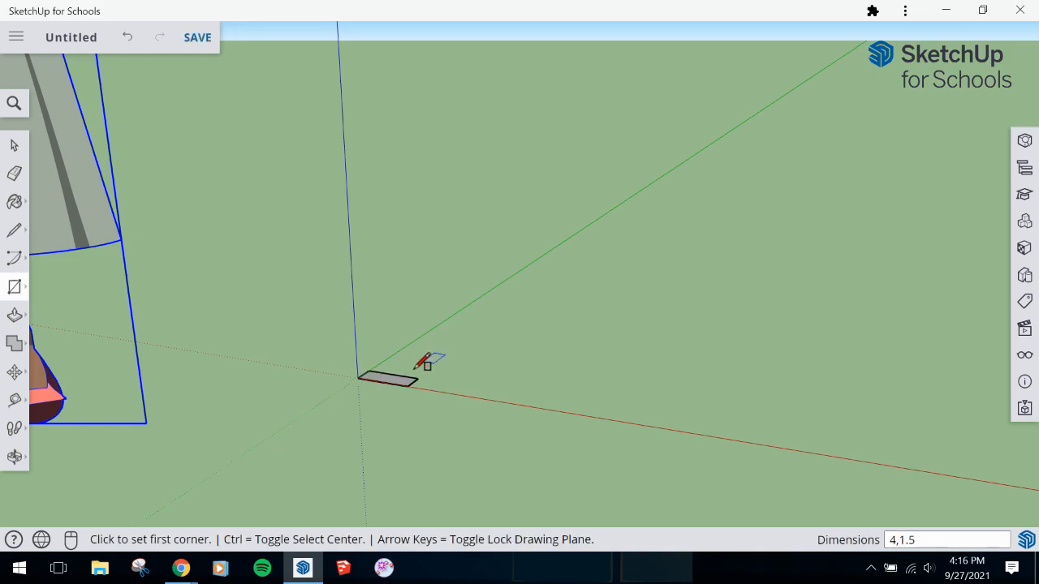
# - Examine the rectangle at the origin close up from above
pyautogui.scroll(3, 422, 362)
pyautogui.moveTo(672, 343); pyautogui.dragTo(166, 468, button='middle')
pyautogui.moveTo(496, 255); pyautogui.dragTo(255, 348, button='middle')
pyautogui.keyDown('shift'); pyautogui.moveTo(385, 431); pyautogui.dragTo(434, 320, button='middle'); pyautogui.keyUp('shift')
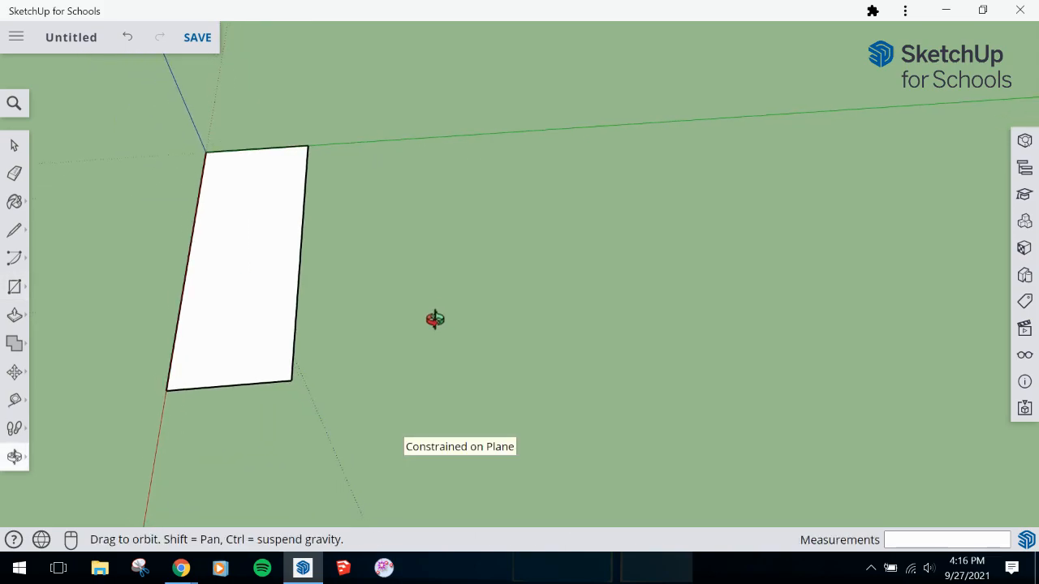
pyautogui.scroll(2, 435, 320)
pyautogui.keyDown('shift'); pyautogui.moveTo(397, 204); pyautogui.dragTo(389, 244, button='middle'); pyautogui.keyUp('shift')
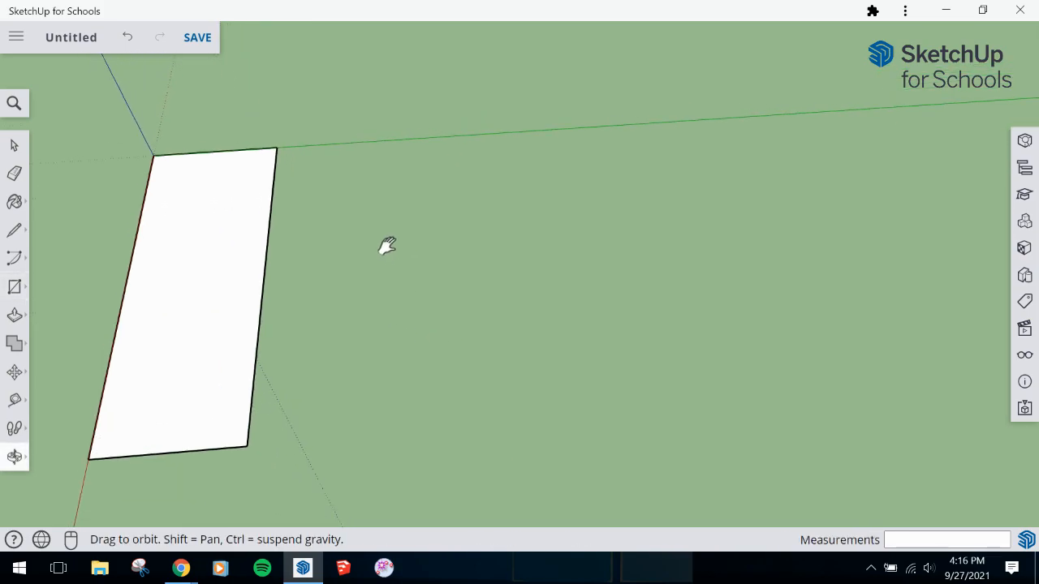
pyautogui.moveTo(441, 343); pyautogui.dragTo(422, 352, button='middle')
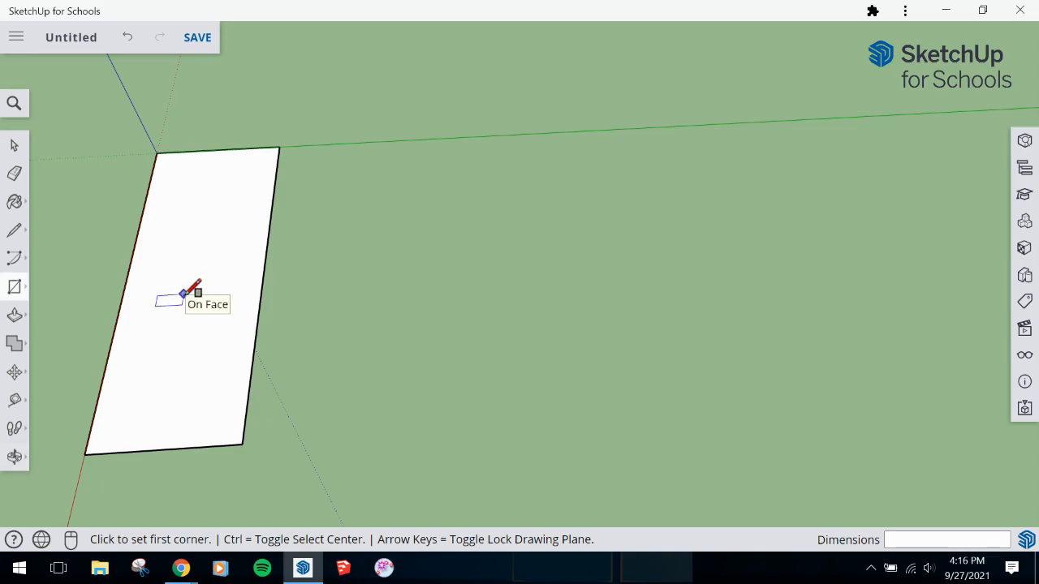
pyautogui.moveTo(228, 332); pyautogui.dragTo(227, 274, button='middle')
pyautogui.click(13, 315)
pyautogui.click(55, 284)
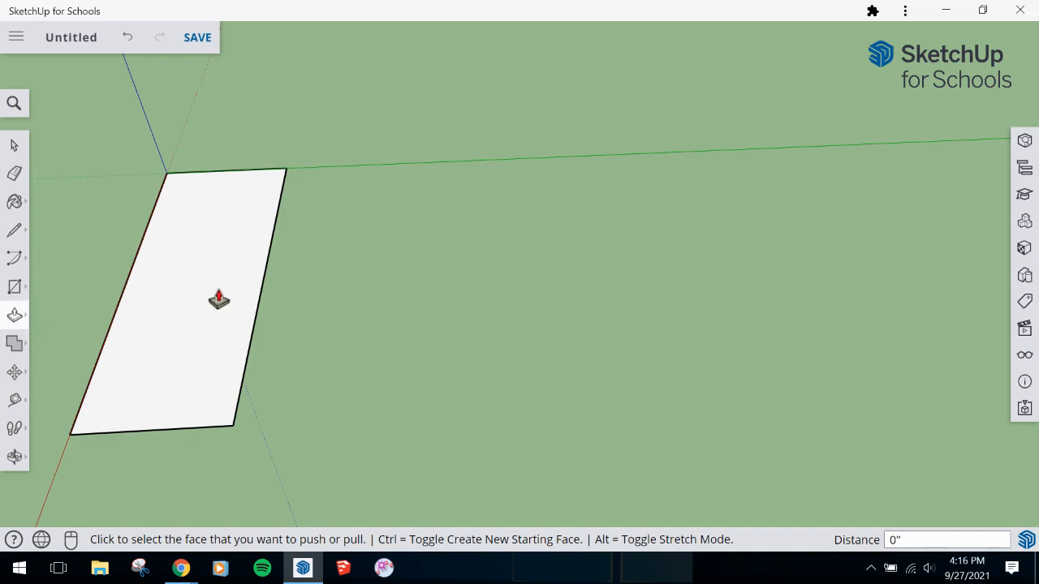
pyautogui.press('space')
pyautogui.click(218, 291)
pyautogui.click(383, 311)
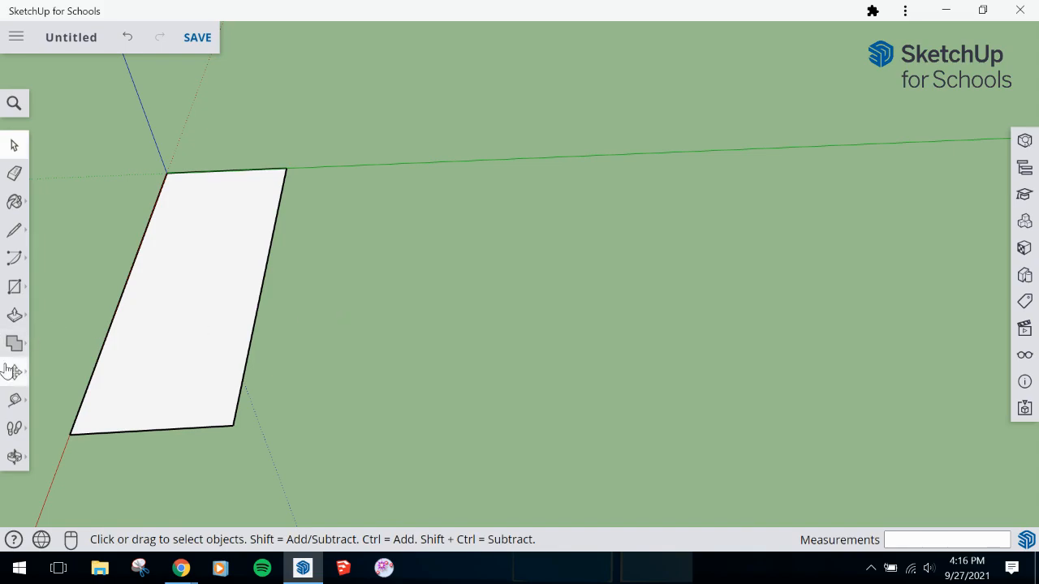
# - Extrude the rectangle at the origin upward by 1/2 inch with Push/Pull to form a solid block
pyautogui.click(14, 318)
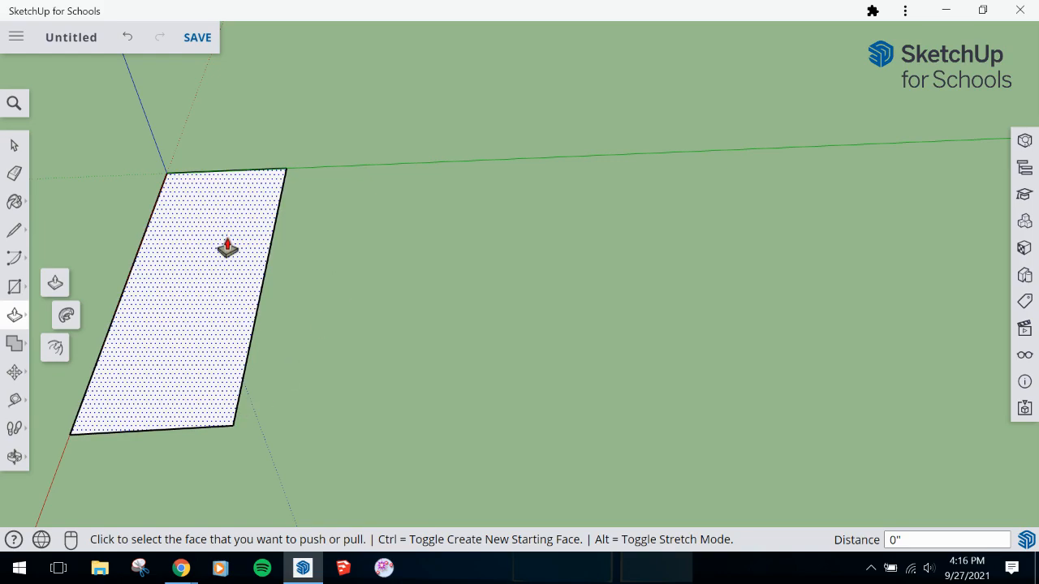
pyautogui.click(208, 310)
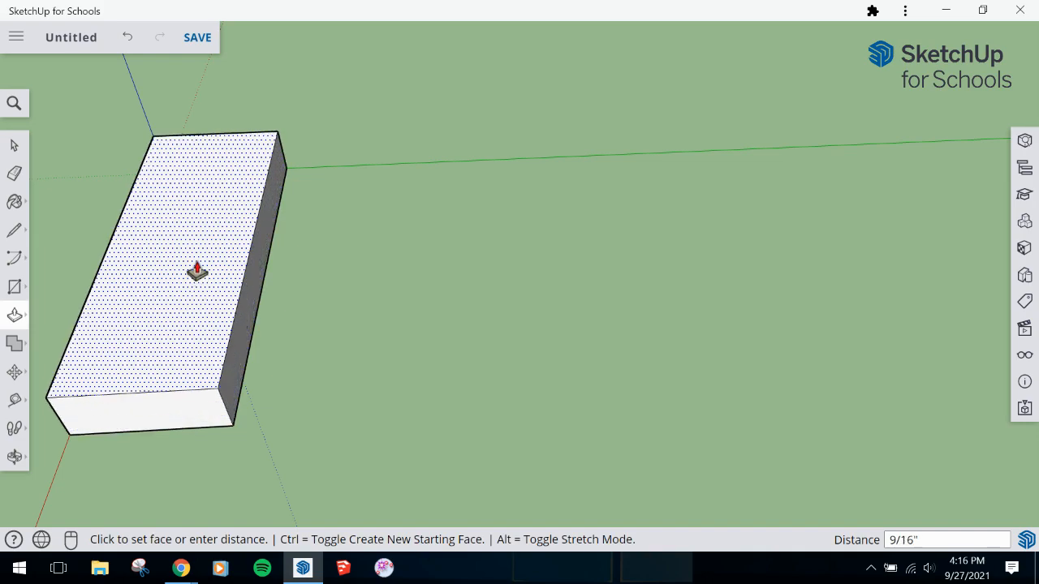
pyautogui.write('1/2')
pyautogui.press('Return')
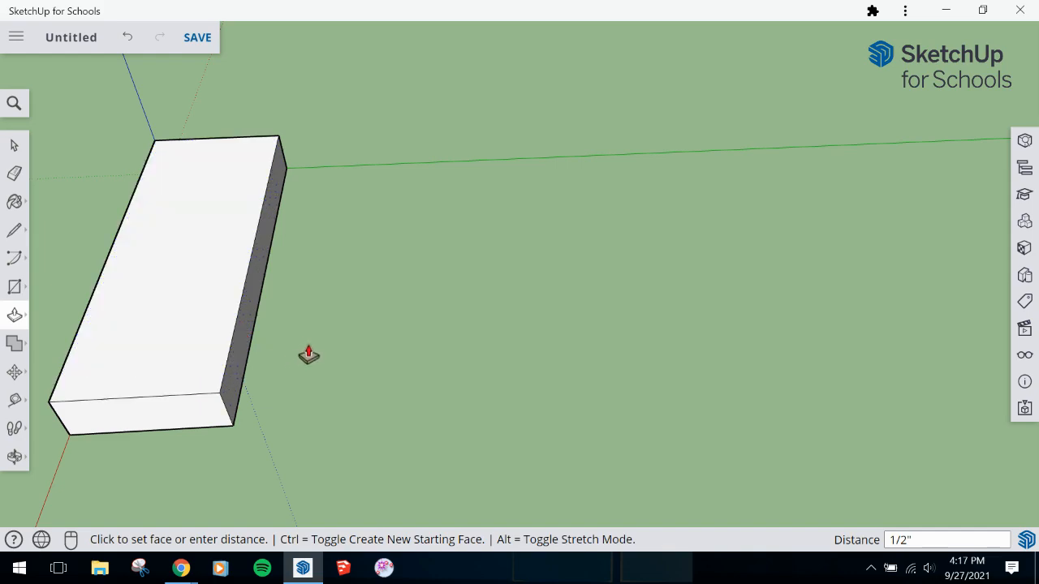
pyautogui.moveTo(320, 360); pyautogui.dragTo(397, 381, button='middle')
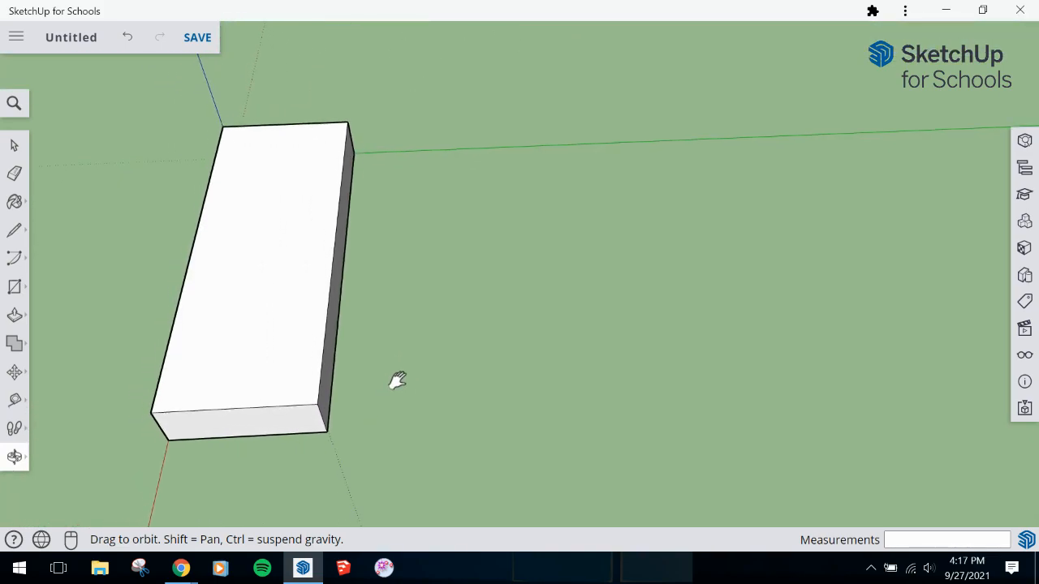
pyautogui.press('p')
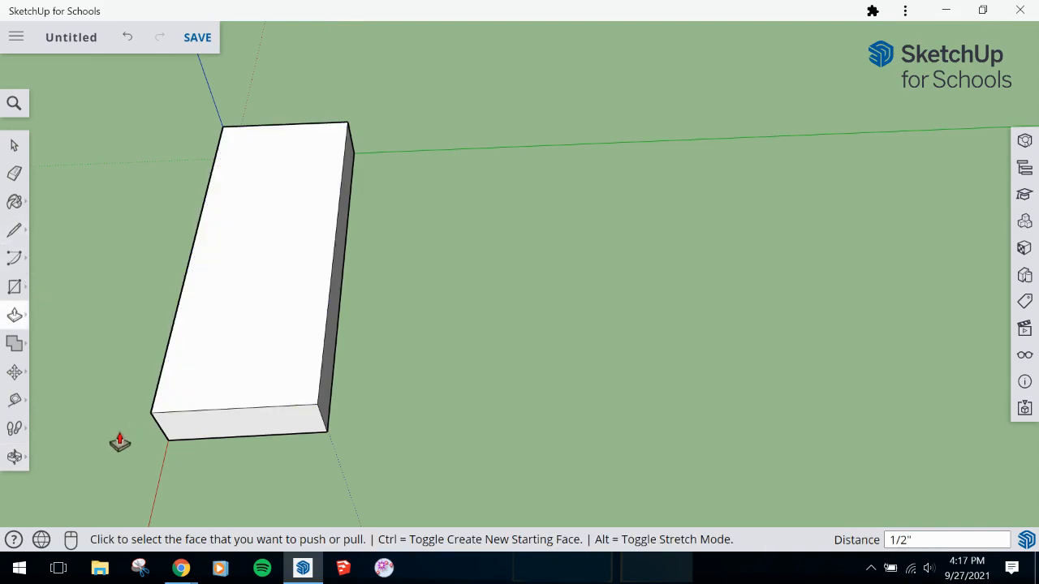
# - Place a Tape Measure guide on the block's top face, 1 1/4 inches along the red axis from the short edge farthest from the origin
pyautogui.click(15, 400)
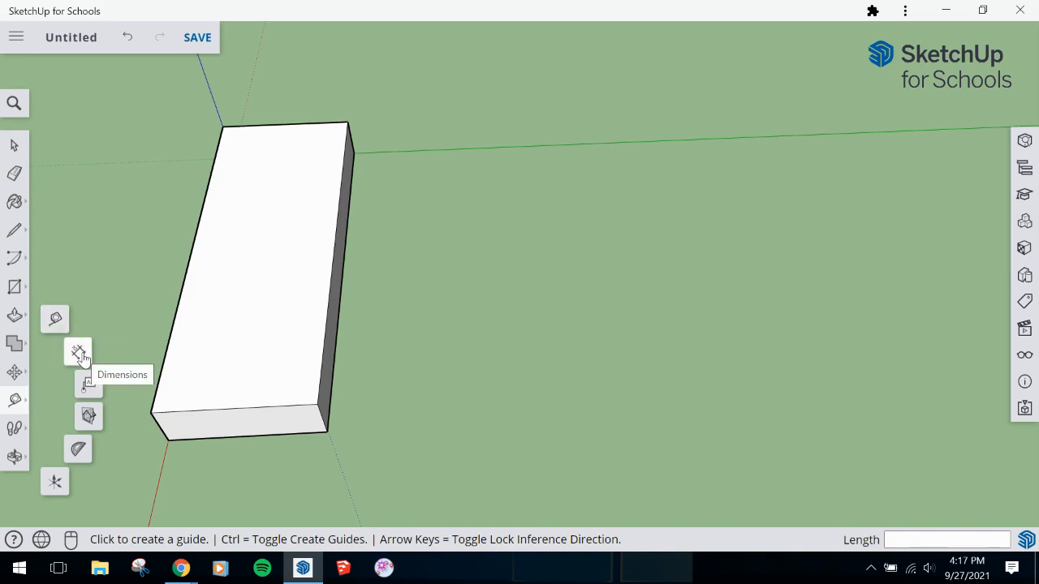
pyautogui.click(55, 319)
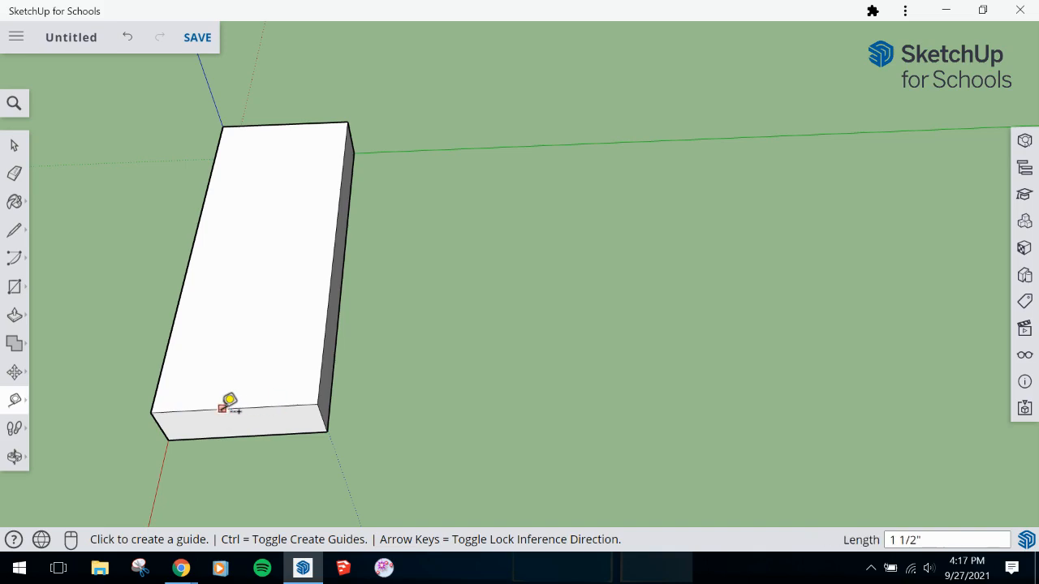
pyautogui.click(168, 411)
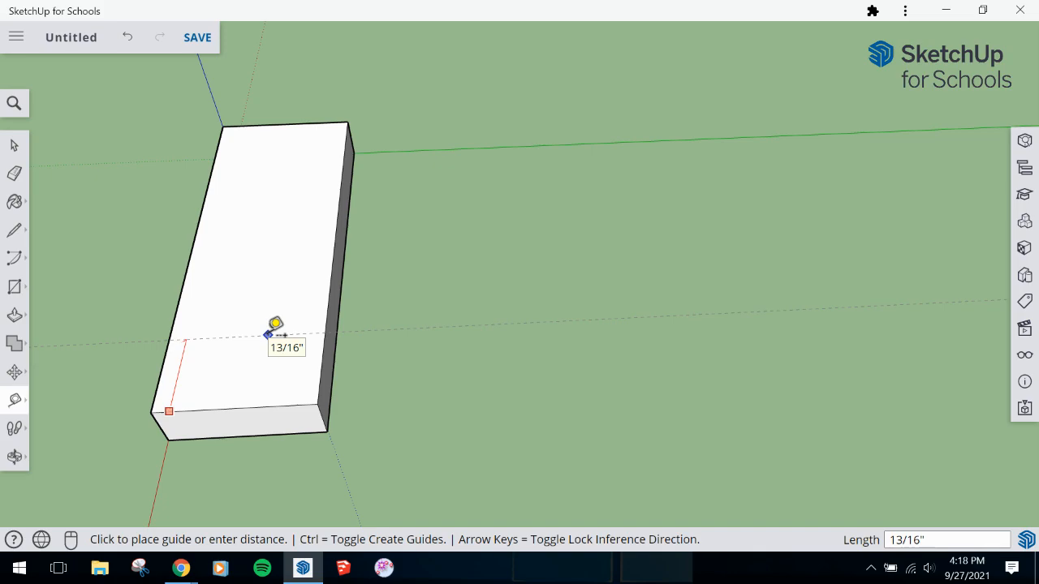
pyautogui.press('Up')
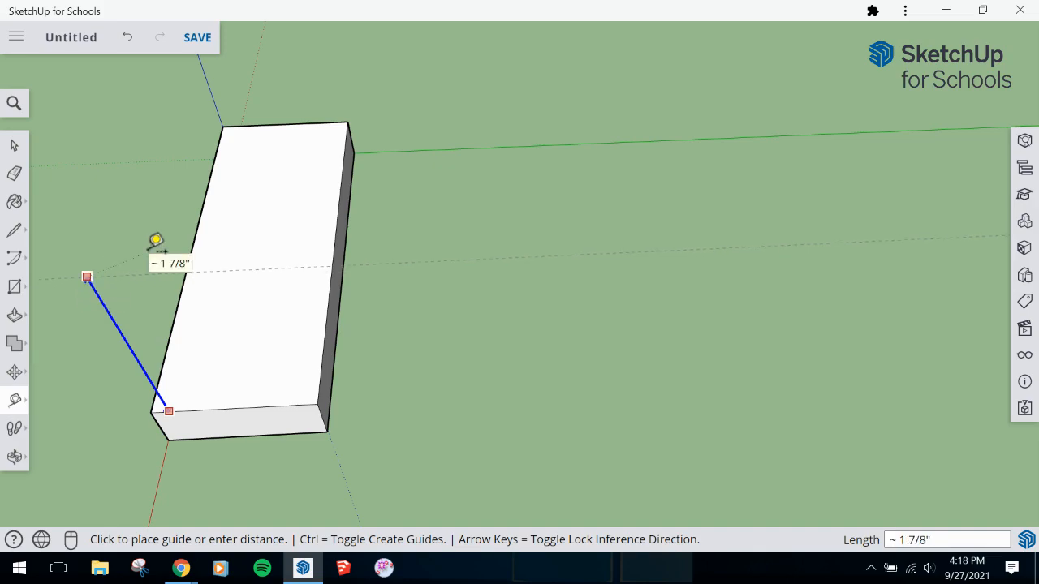
pyautogui.press('Right')
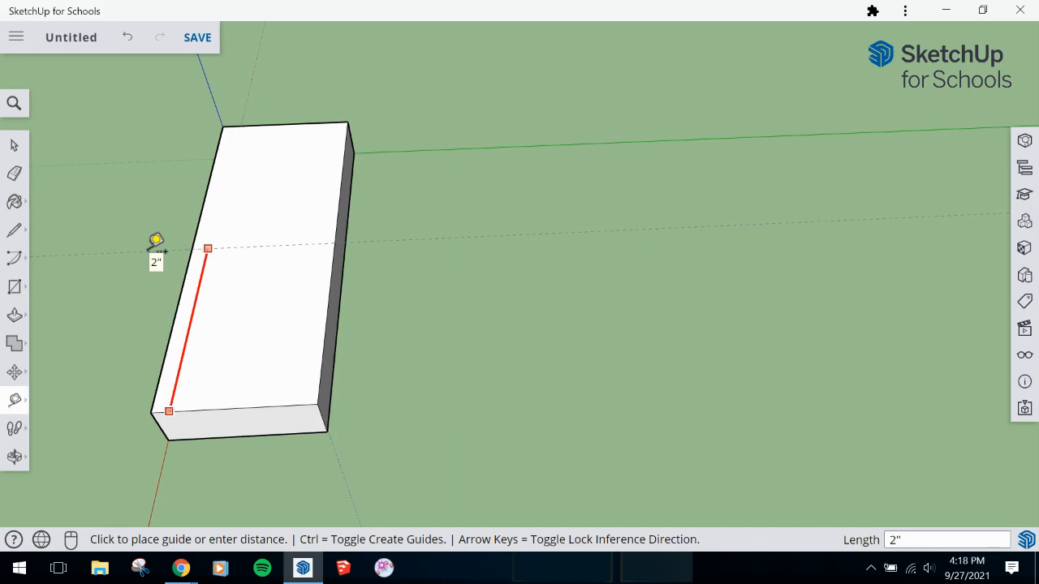
pyautogui.press('Right')
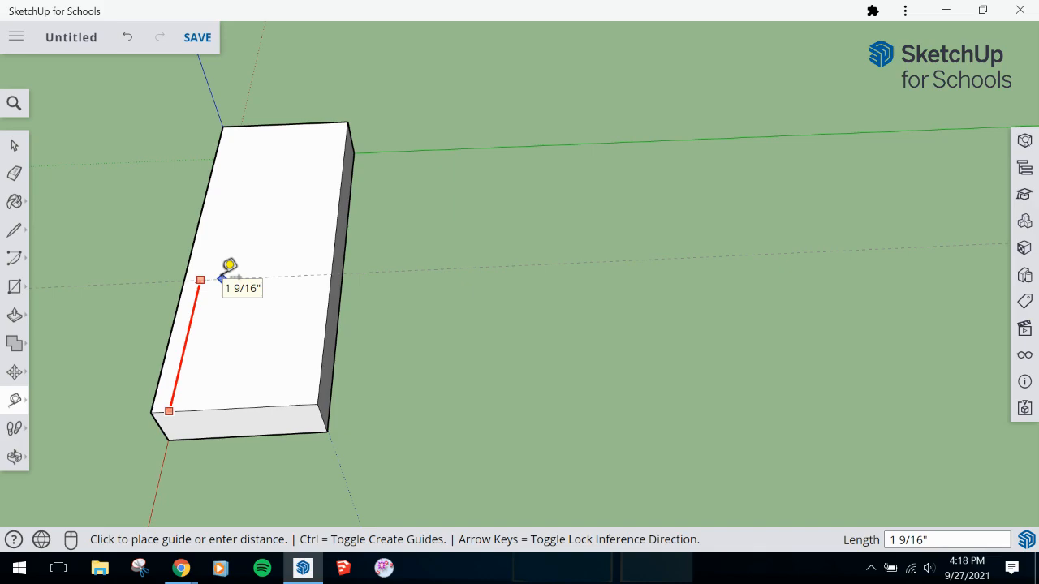
pyautogui.write('1')
pyautogui.write(' 1/4')
pyautogui.click(222, 278)
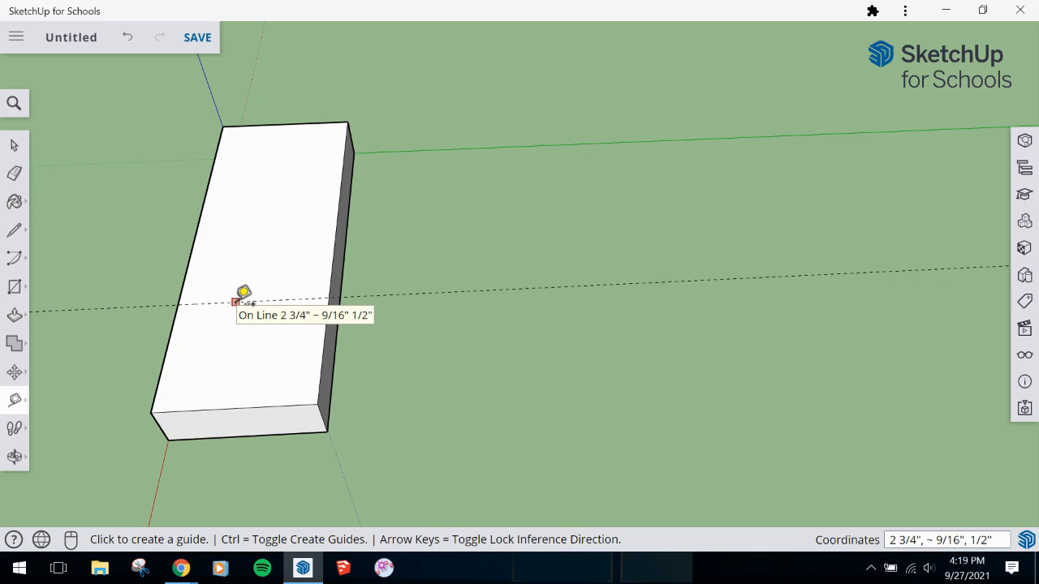
# - Place a guide across the top face, 1.25 inches in from the short edge at the origin end
pyautogui.click(255, 124)
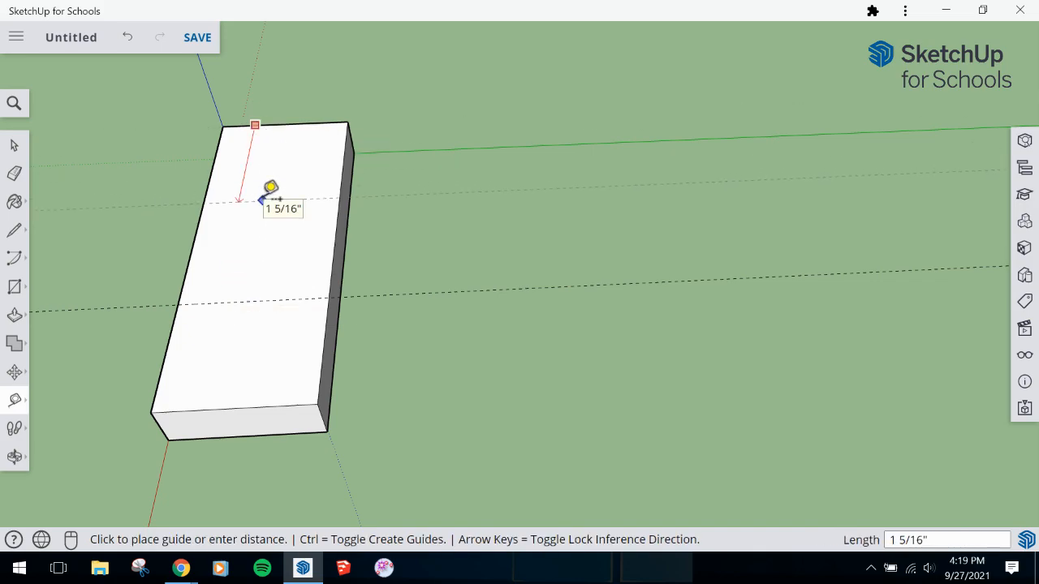
pyautogui.write('1.25')
pyautogui.press('Return')
pyautogui.click(271, 188)
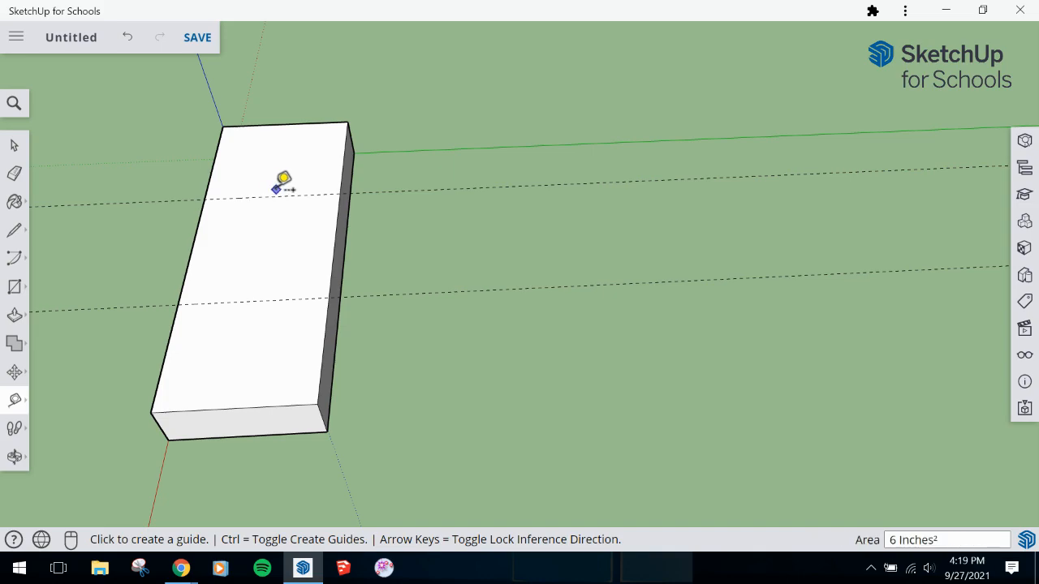
pyautogui.click(269, 300)
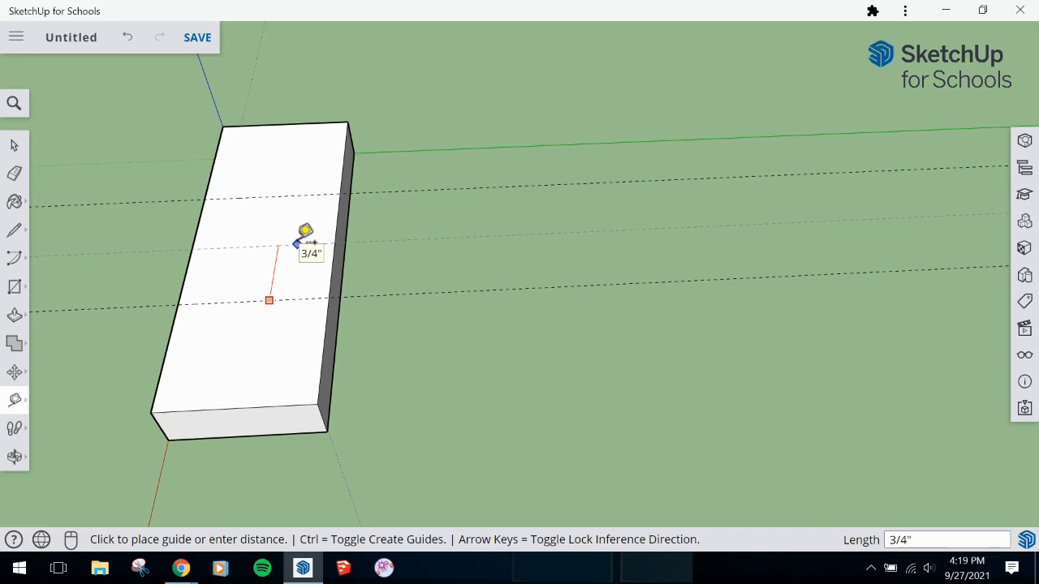
pyautogui.press('Escape')
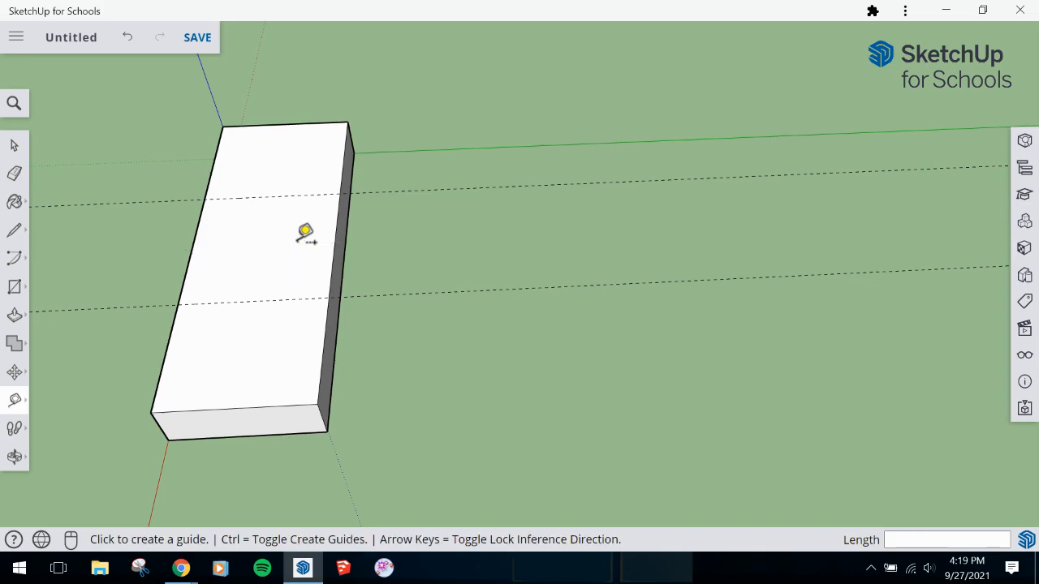
# - Place two lengthwise guides on the top face, each 1/2 inch in from one of the long edges
pyautogui.click(338, 219)
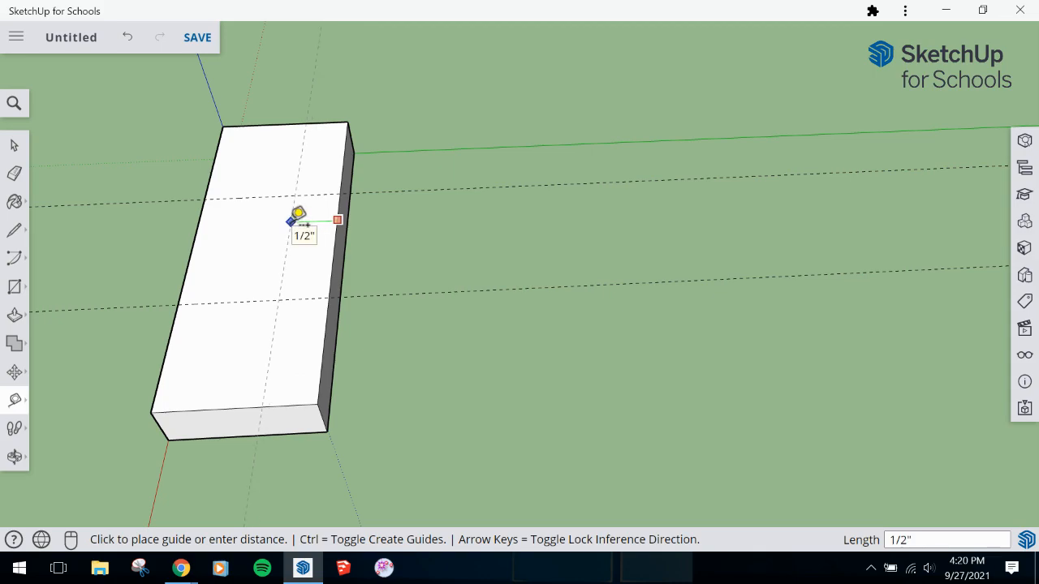
pyautogui.click(298, 213)
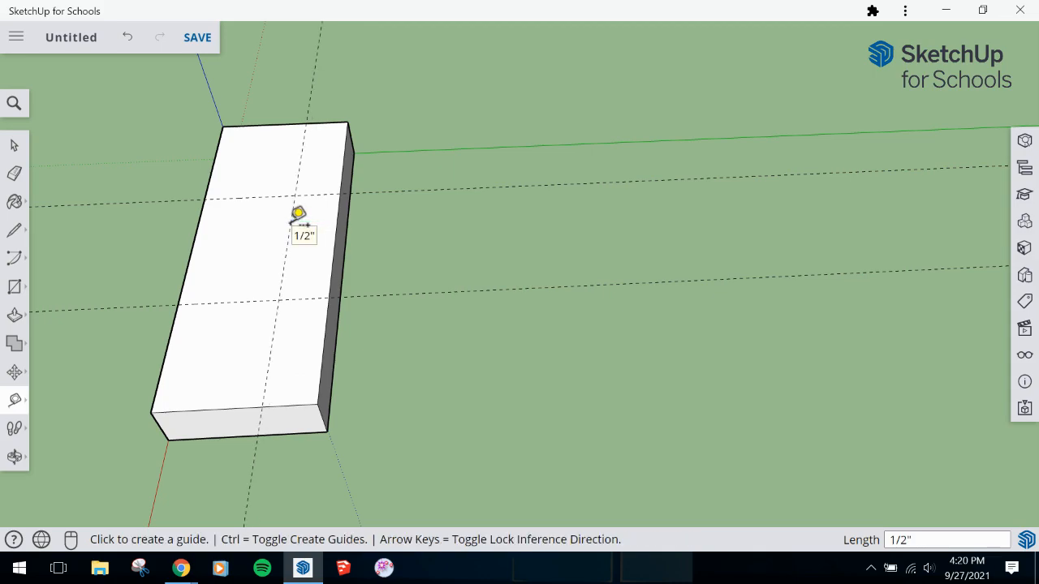
pyautogui.click(206, 208)
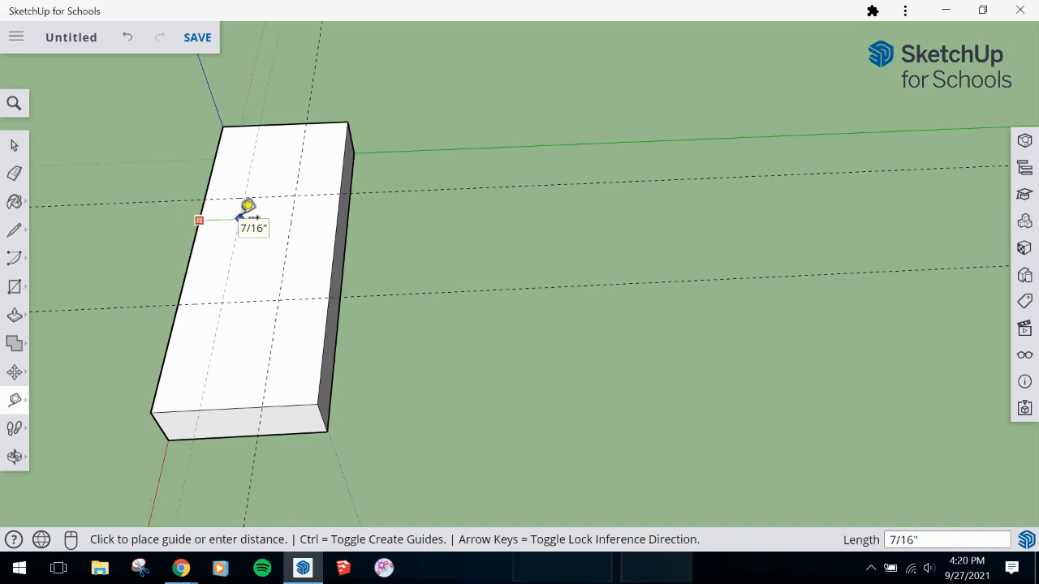
pyautogui.click(246, 214)
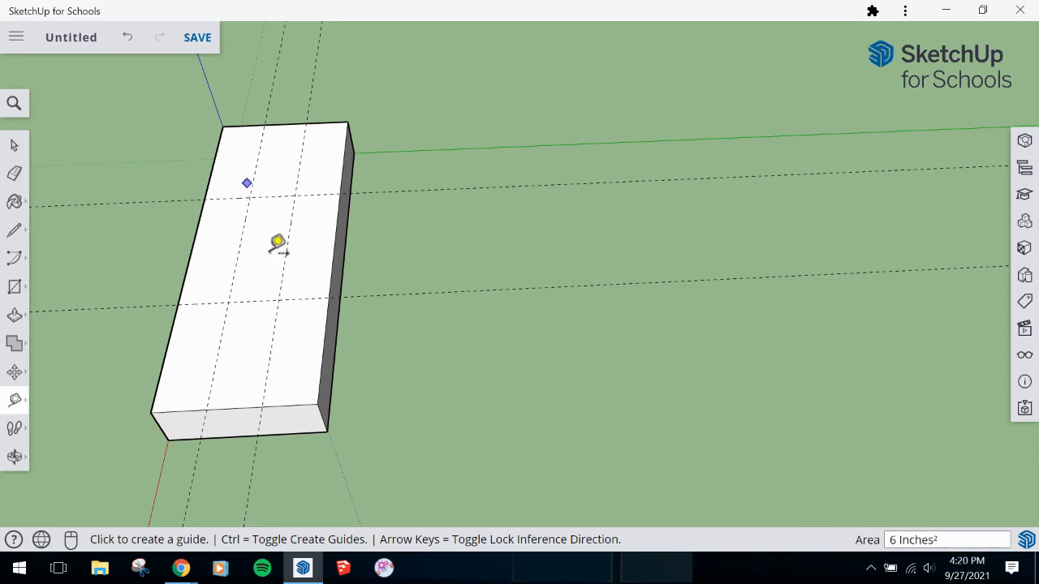
pyautogui.click(150, 413)
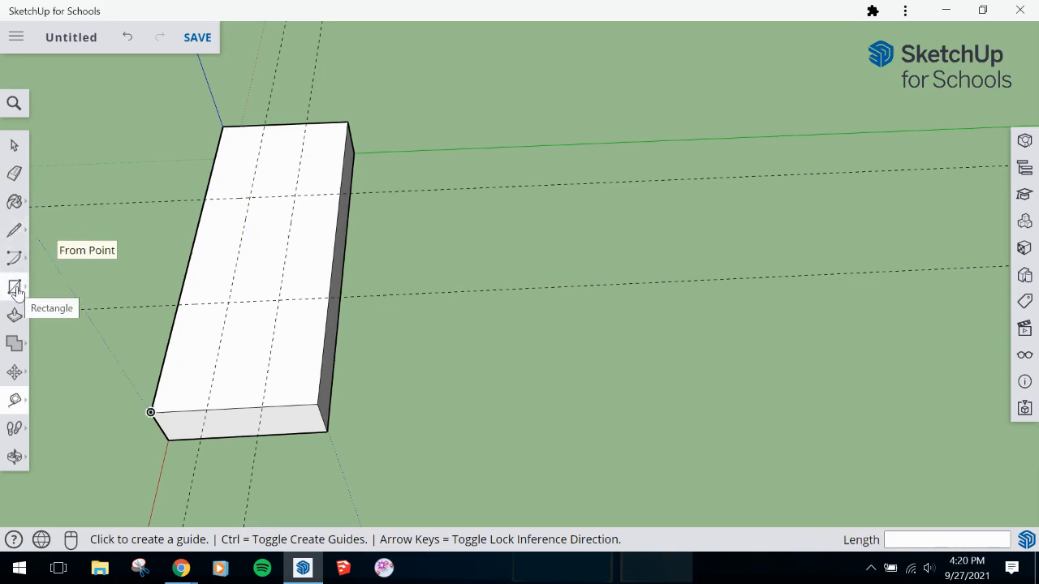
# - Draw a 1 1/2 by 1/2 inch rectangle between the guide intersections and push it 1/2 inch down through the block
pyautogui.click(15, 288)
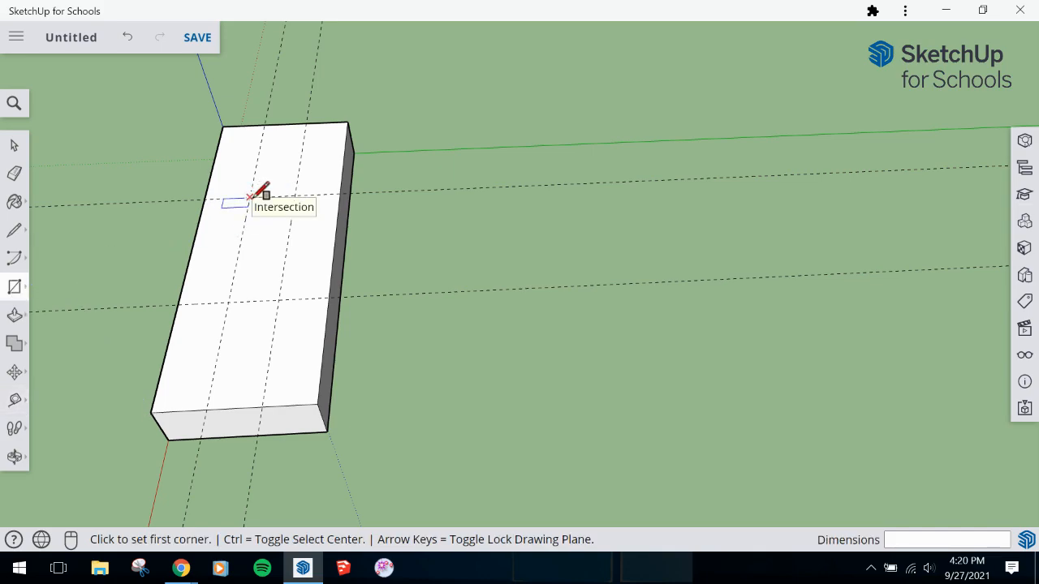
pyautogui.click(228, 303)
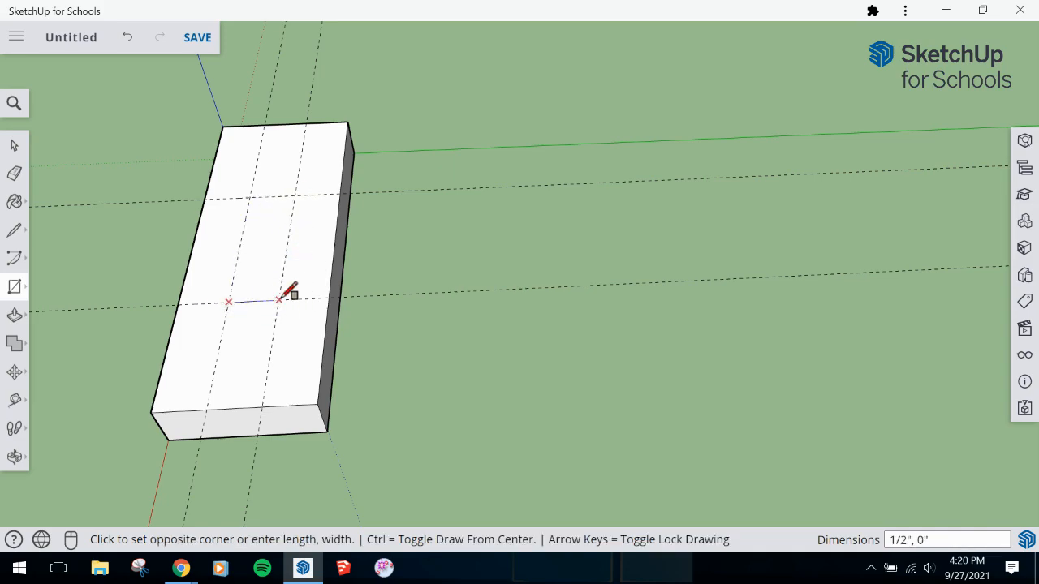
pyautogui.click(295, 196)
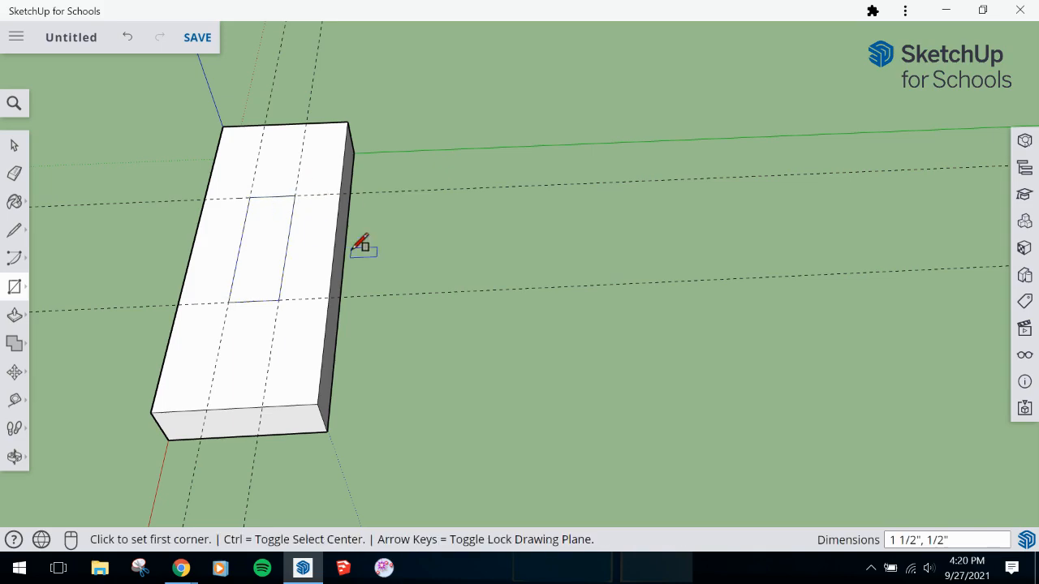
pyautogui.press('p')
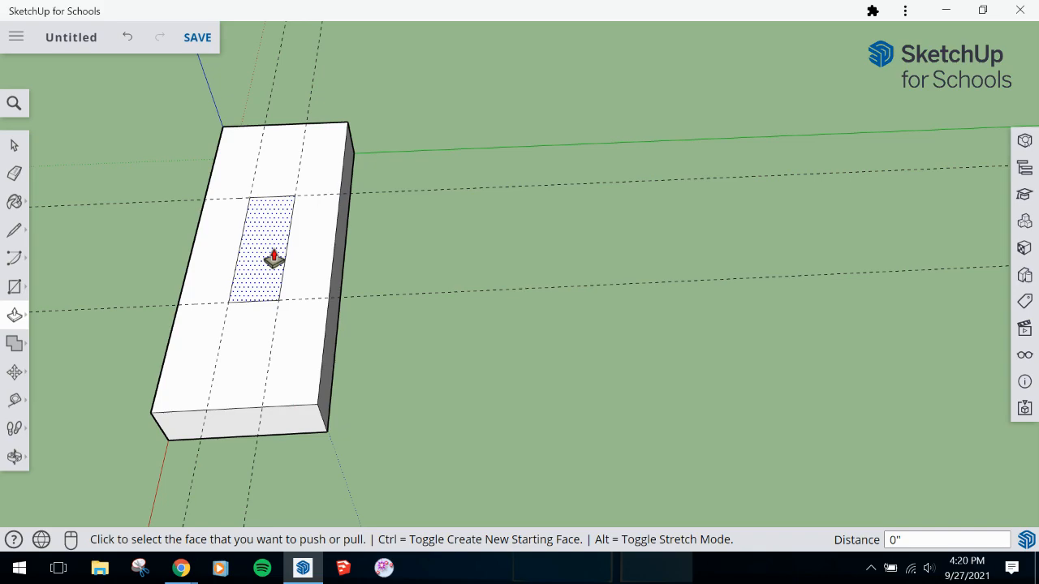
pyautogui.click(274, 258)
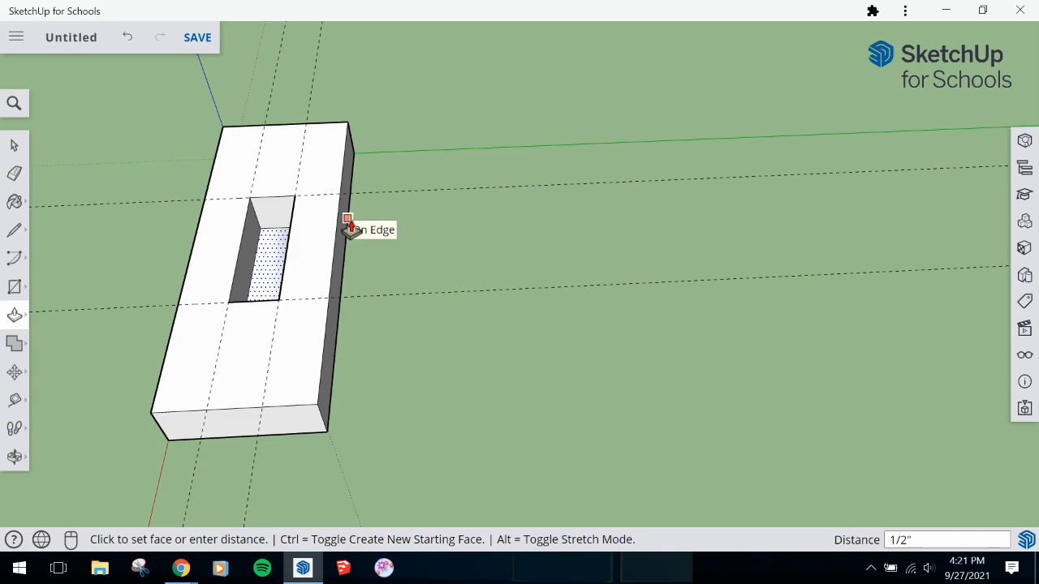
pyautogui.click(350, 229)
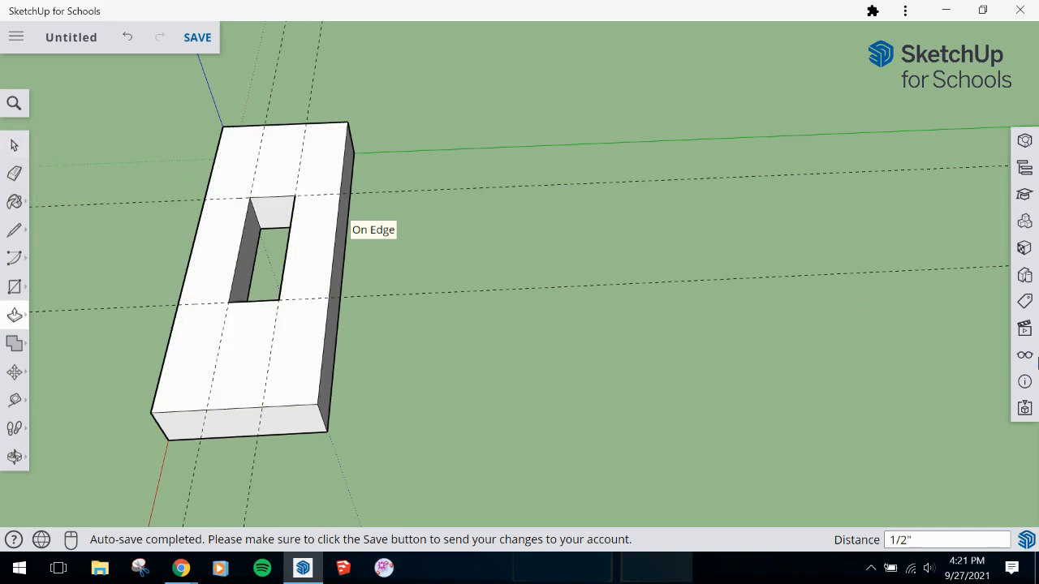
# - Delete all guides from the model
pyautogui.click(1024, 358)
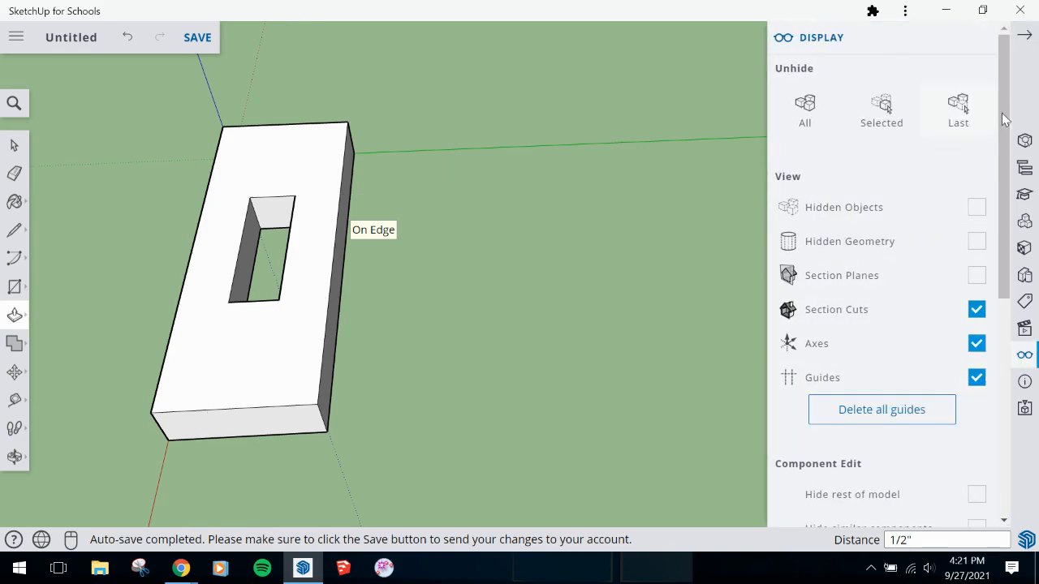
pyautogui.click(1024, 35)
pyautogui.moveTo(358, 371)
pyautogui.mouseDown(button='middle')
pyautogui.moveTo(349, 374)
pyautogui.moveTo(360, 380)
pyautogui.mouseUp(button='middle')
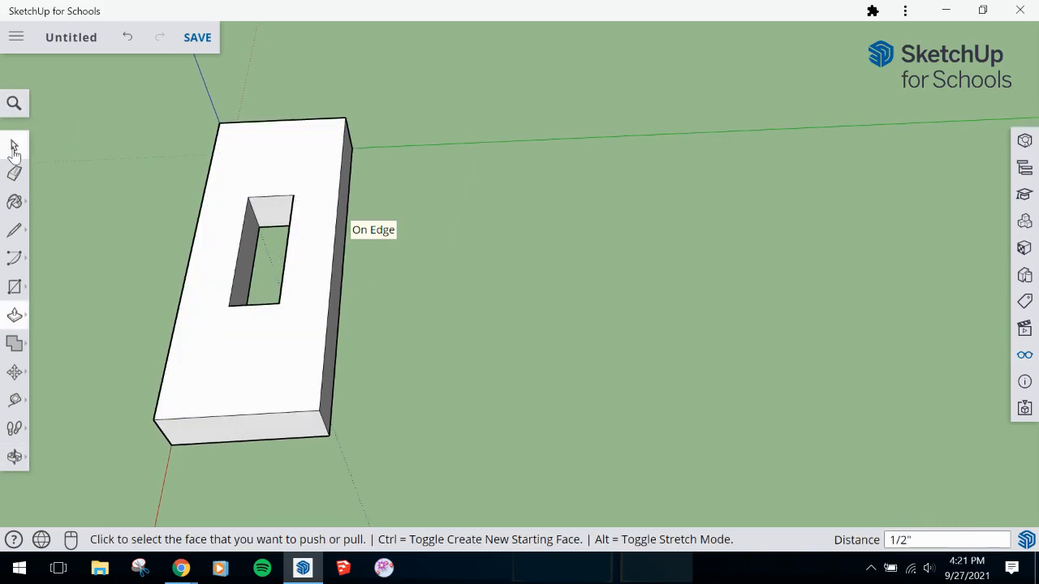
# - Select the whole block with its rectangular hole and make it a component with the default name and alignment
pyautogui.click(14, 149)
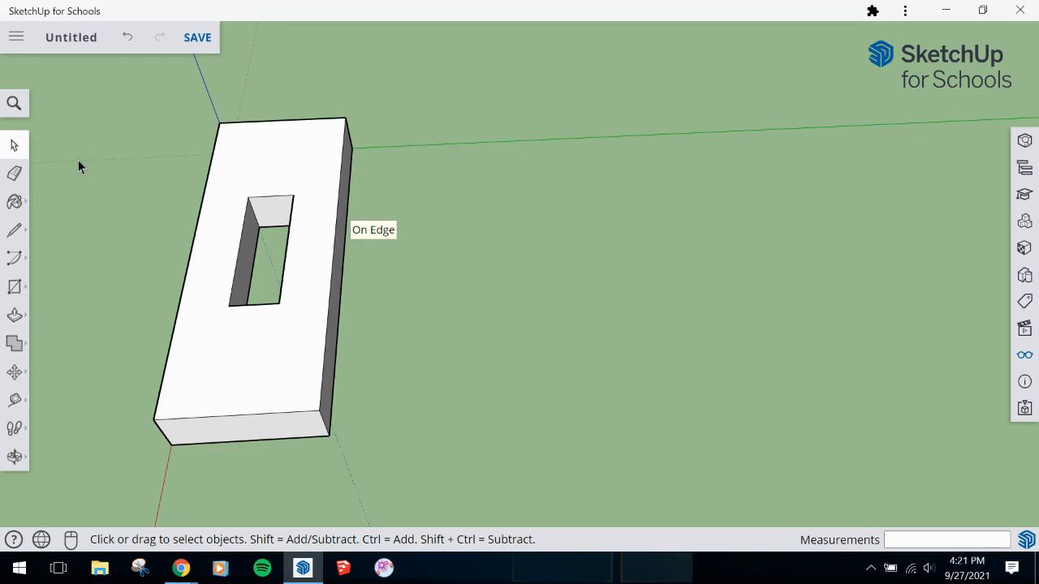
pyautogui.tripleClick(317, 150)
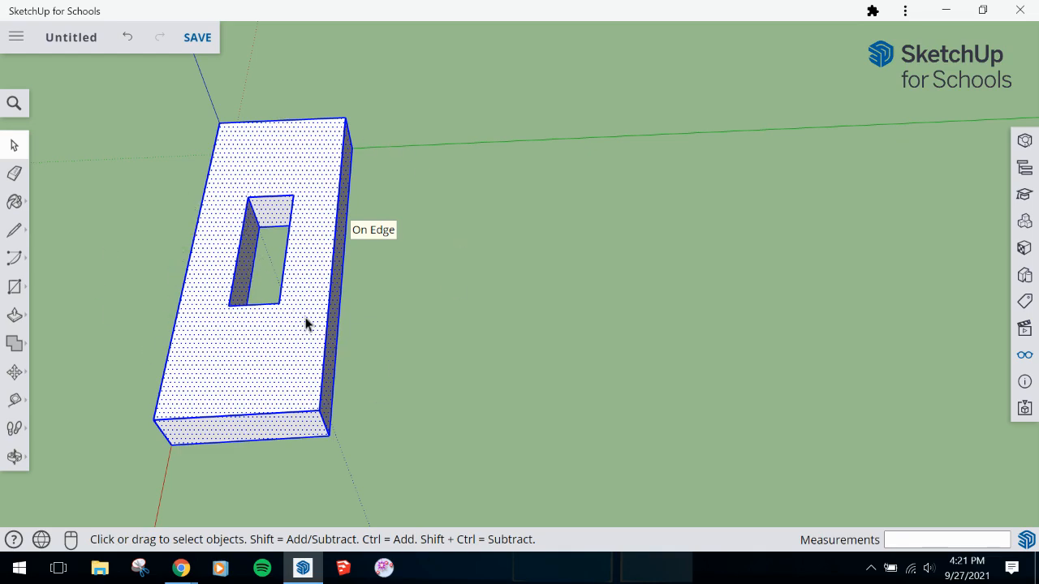
pyautogui.rightClick(314, 177)
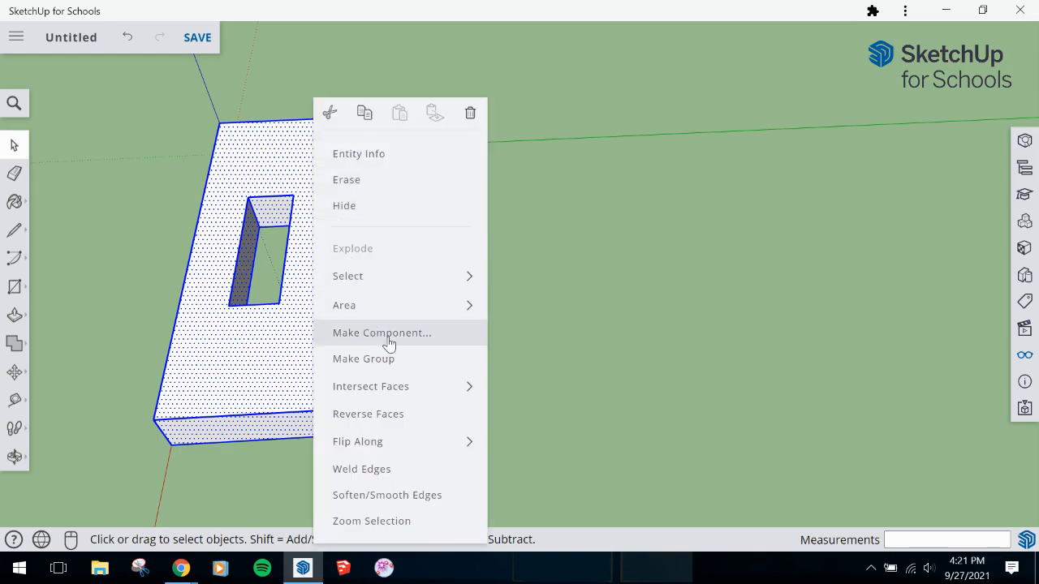
pyautogui.click(463, 336)
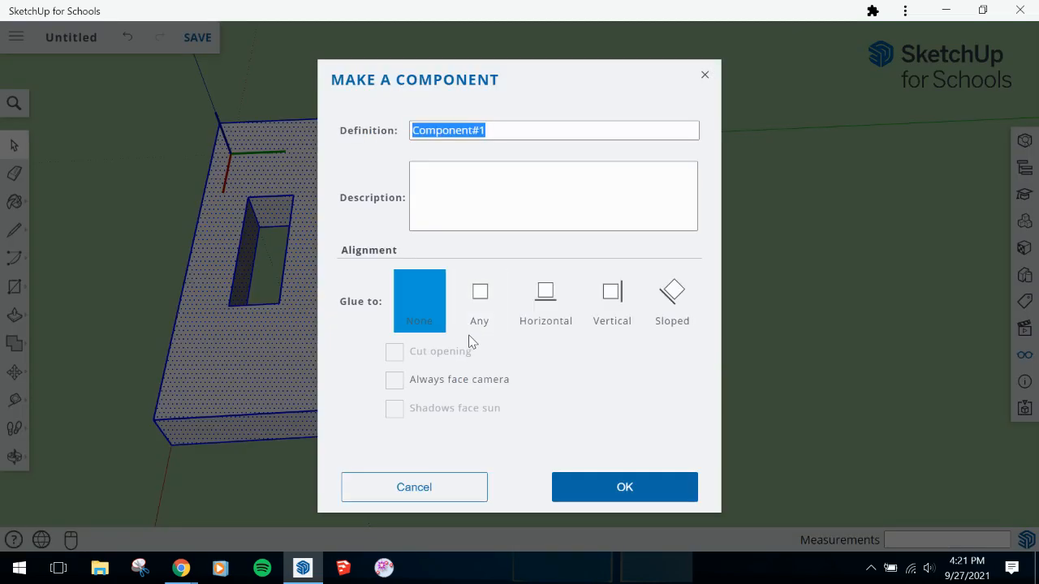
pyautogui.click(647, 496)
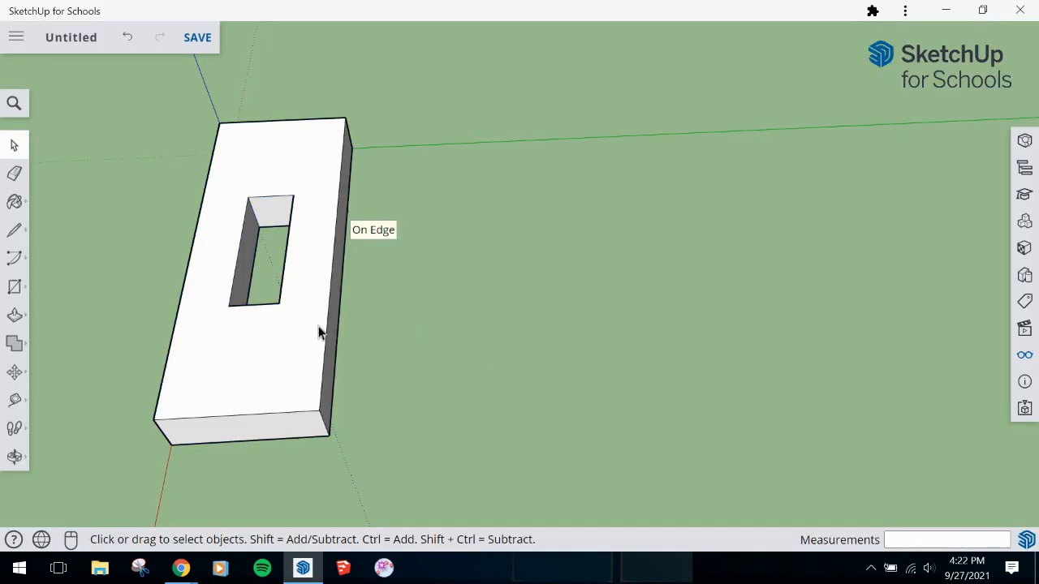
pyautogui.moveTo(315, 333); pyautogui.dragTo(387, 366, button='middle')
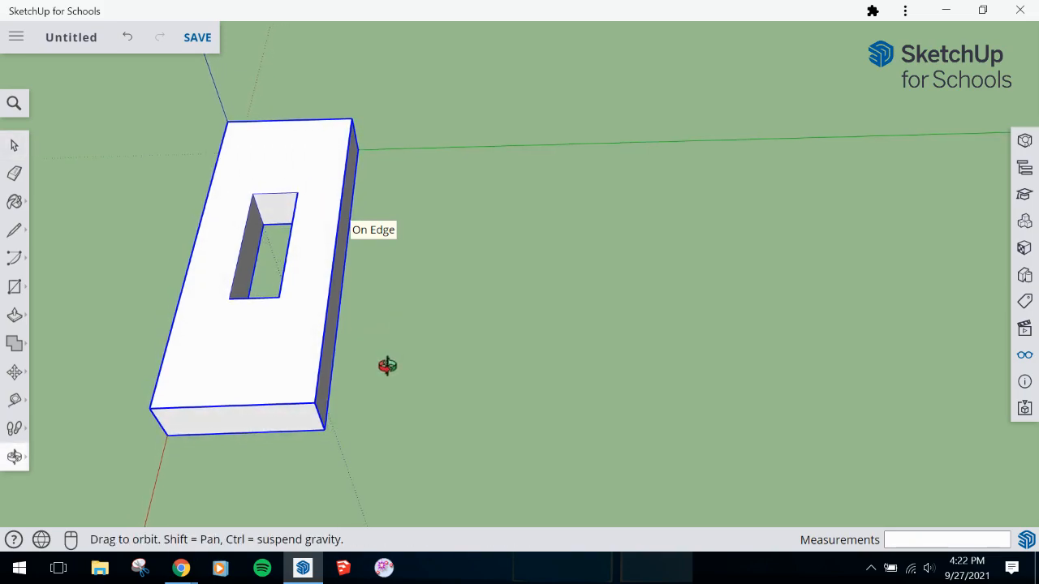
# - Copy the block component twice along the green axis, placing the second copy about 2 5/16 inches beyond the first
pyautogui.click(14, 372)
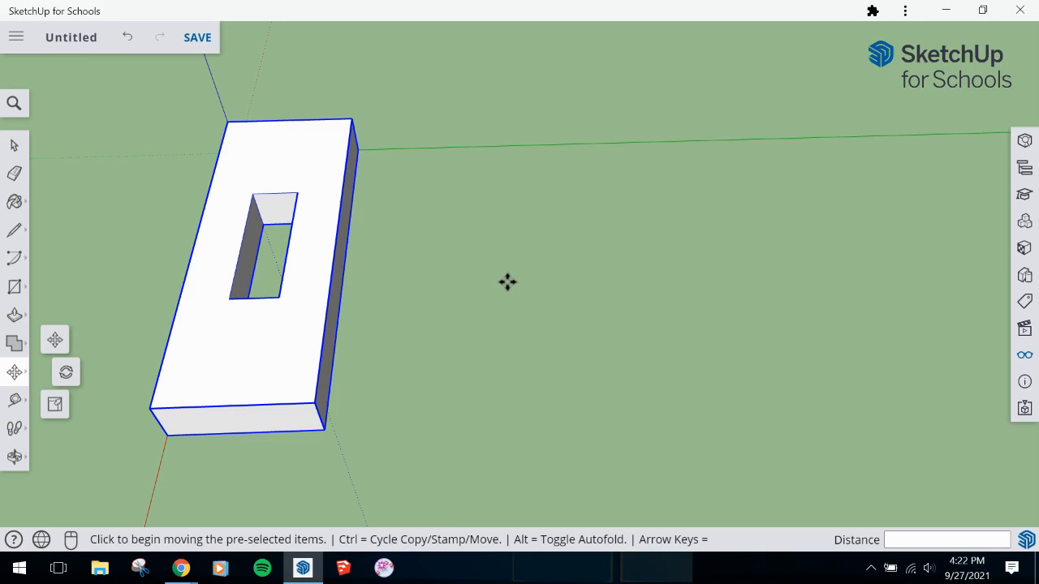
pyautogui.press('ctrl')
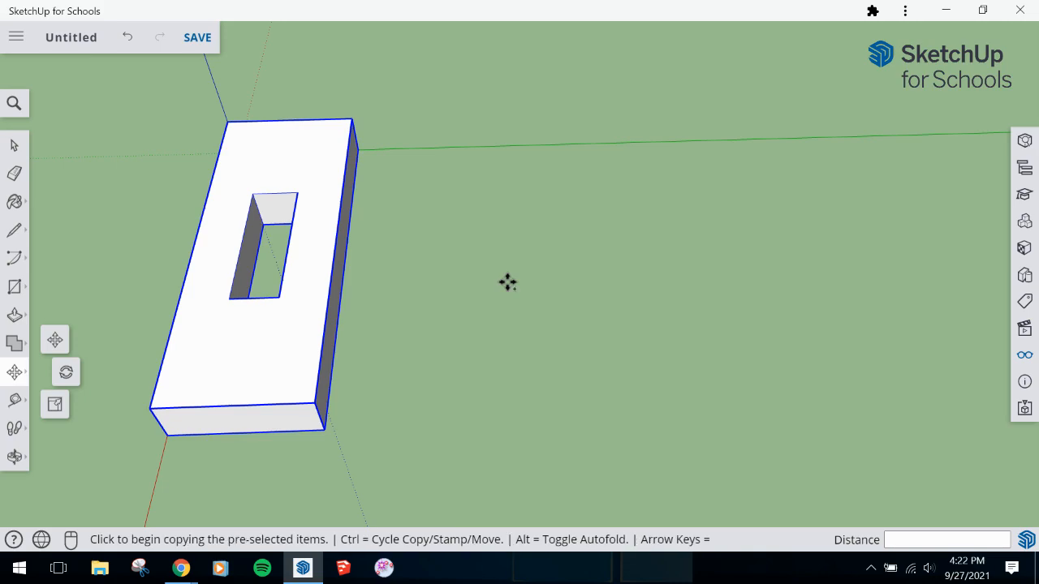
pyautogui.click(313, 403)
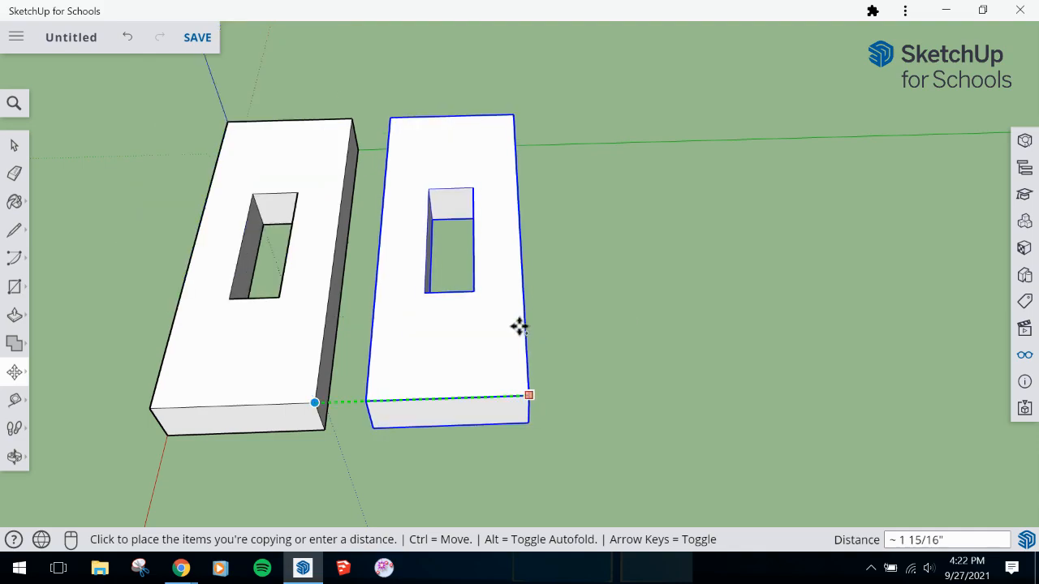
pyautogui.click(557, 345)
pyautogui.press('ctrl')
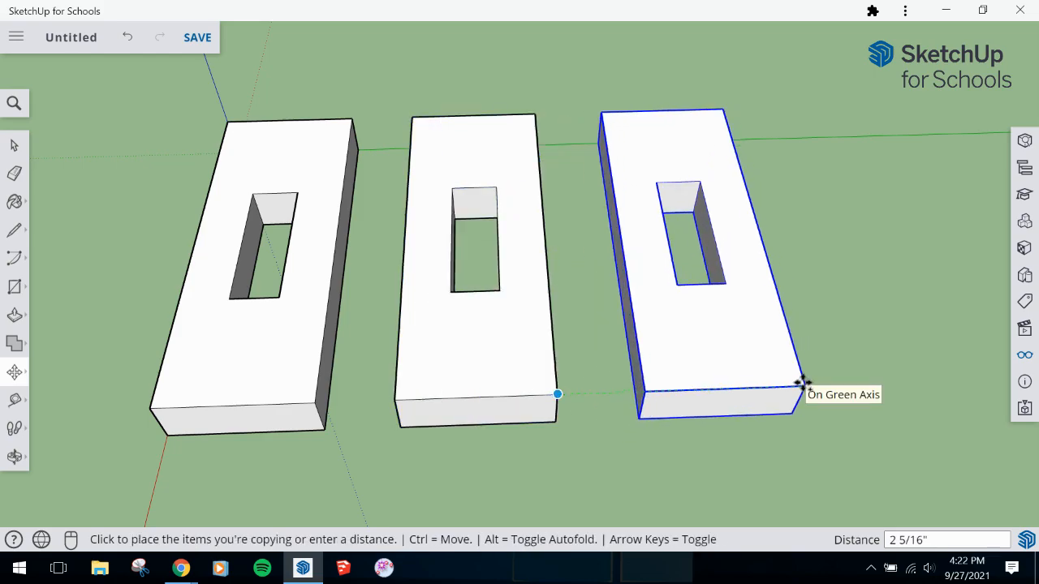
pyautogui.click(802, 386)
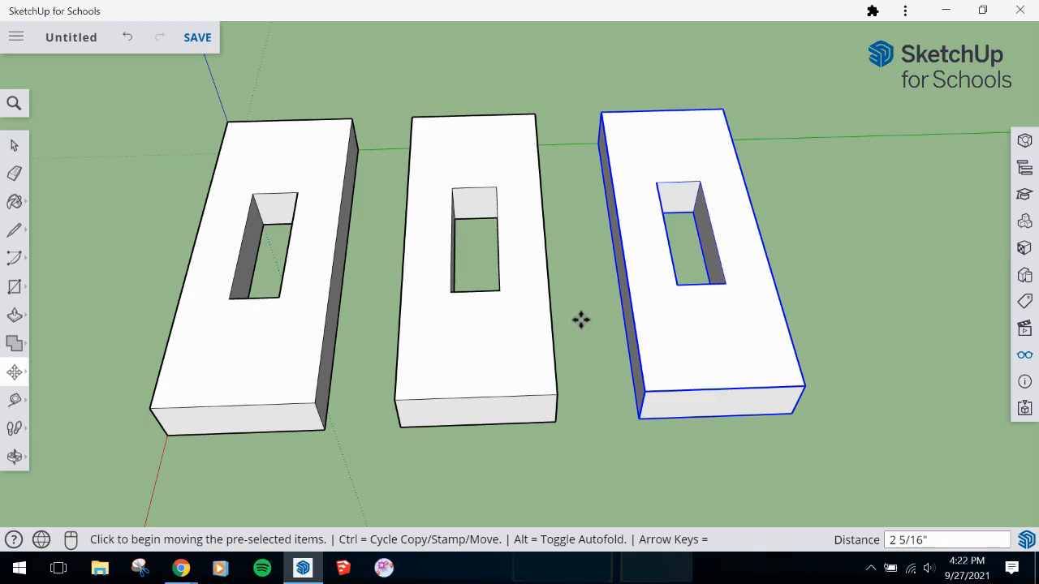
pyautogui.press('space')
pyautogui.doubleClick(506, 351)
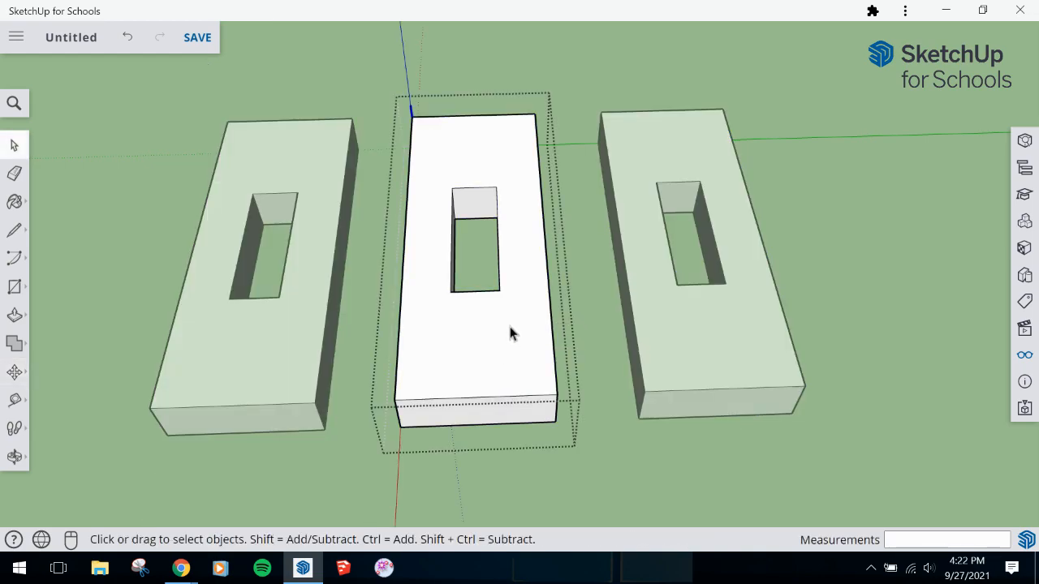
pyautogui.press('p')
pyautogui.click(493, 324)
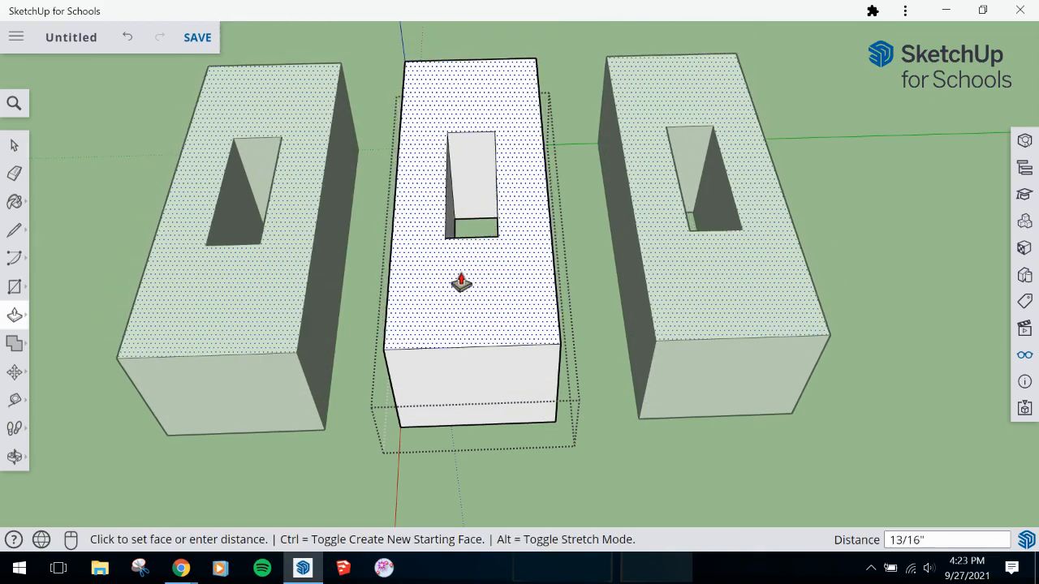
pyautogui.press('Escape')
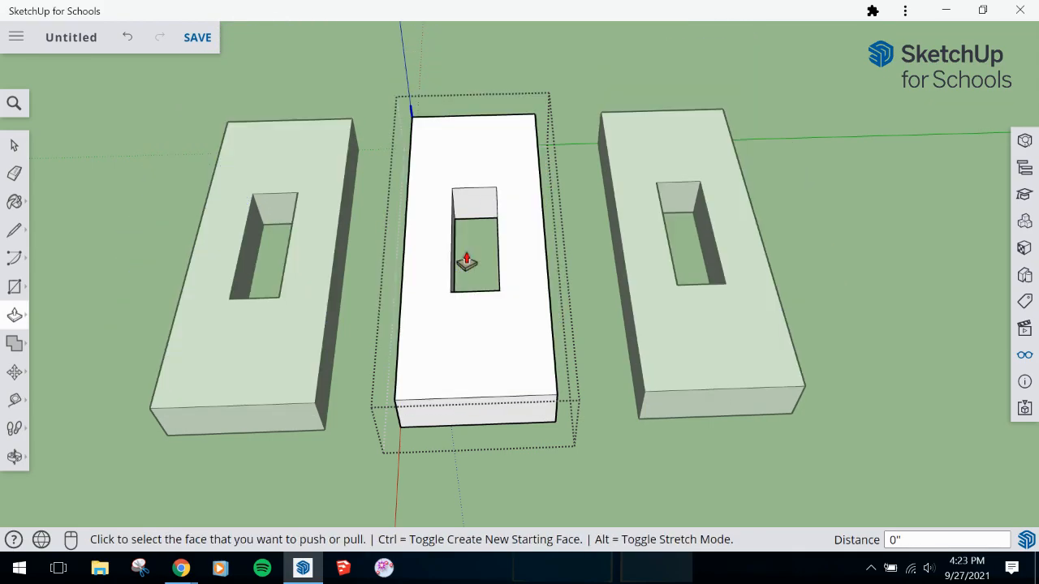
pyautogui.press('space')
pyautogui.click(798, 220)
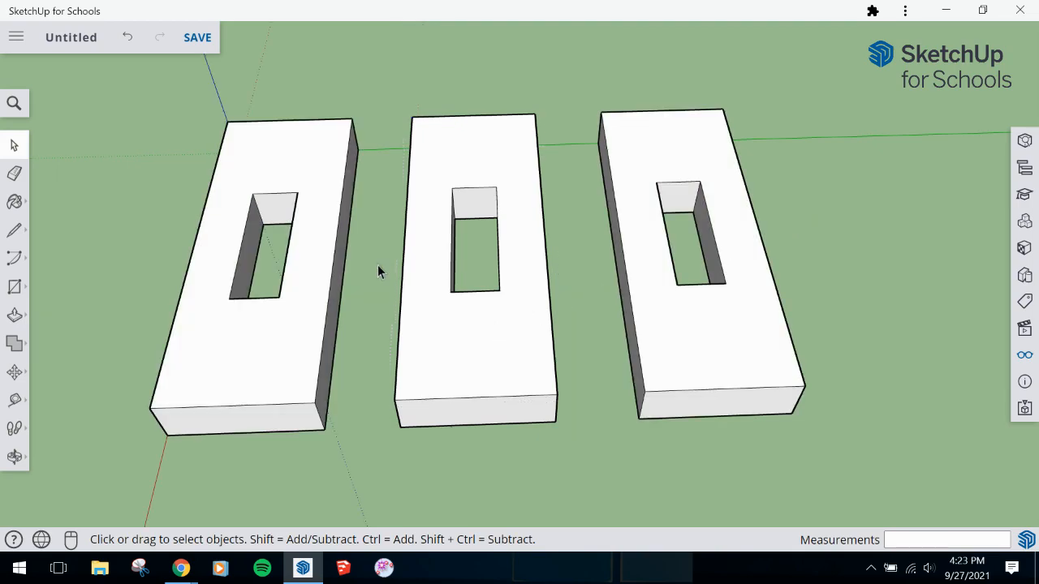
# - Make each of the two copied blocks a unique component, independent of the original
pyautogui.rightClick(504, 357)
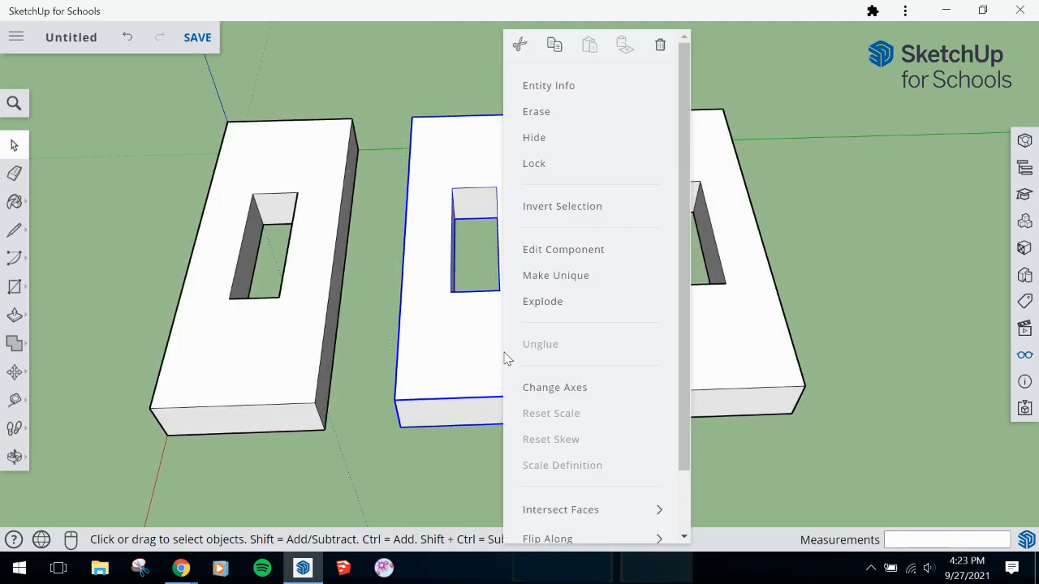
pyautogui.click(580, 276)
pyautogui.rightClick(666, 295)
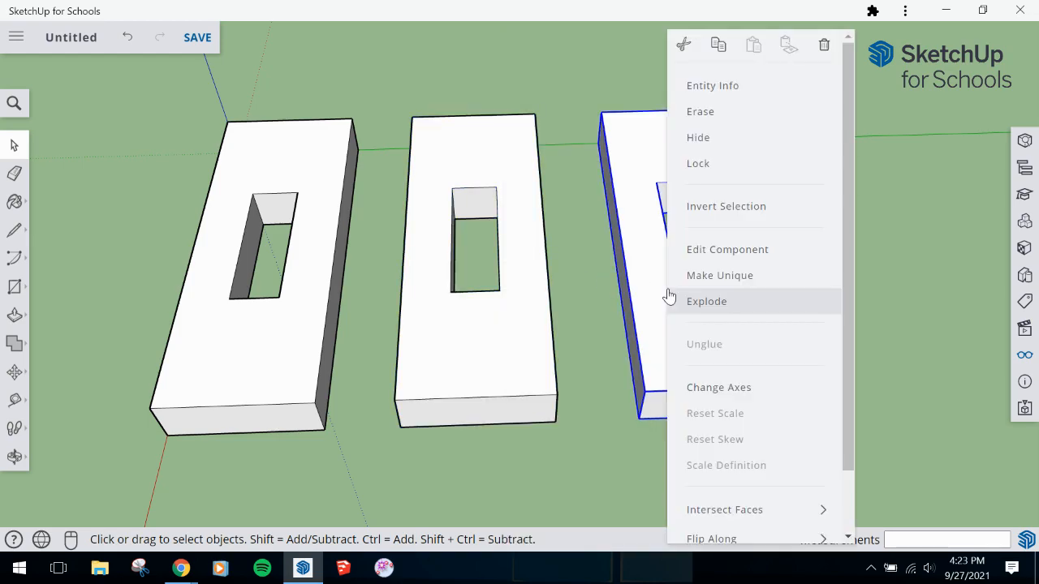
pyautogui.click(708, 280)
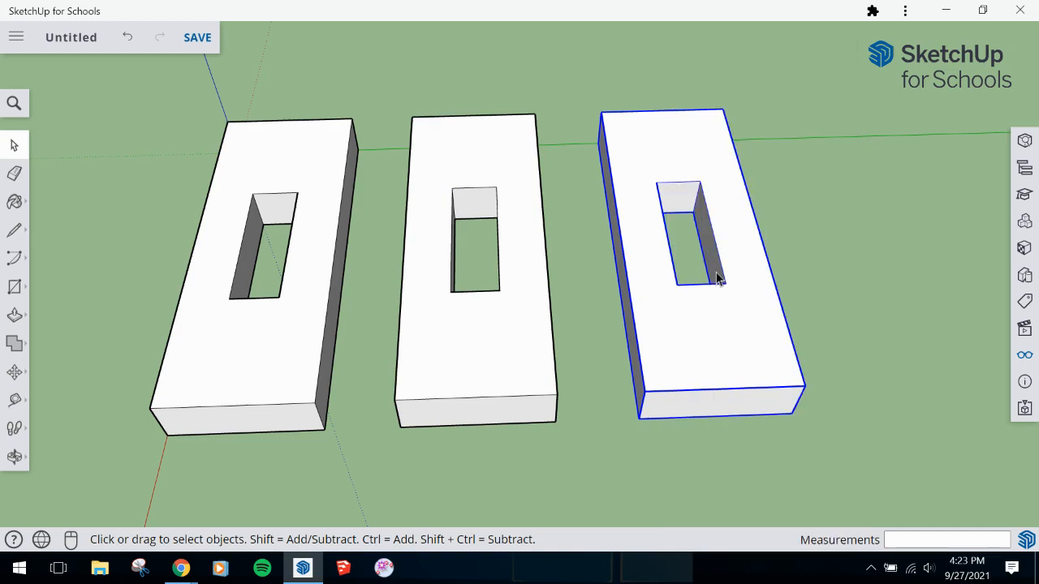
pyautogui.rightClick(288, 360)
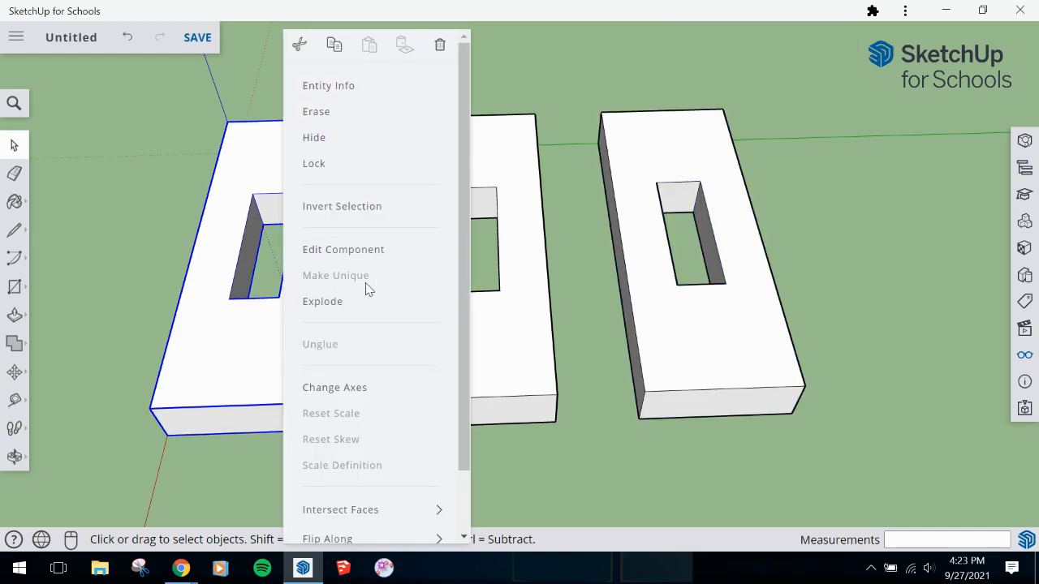
pyautogui.click(568, 306)
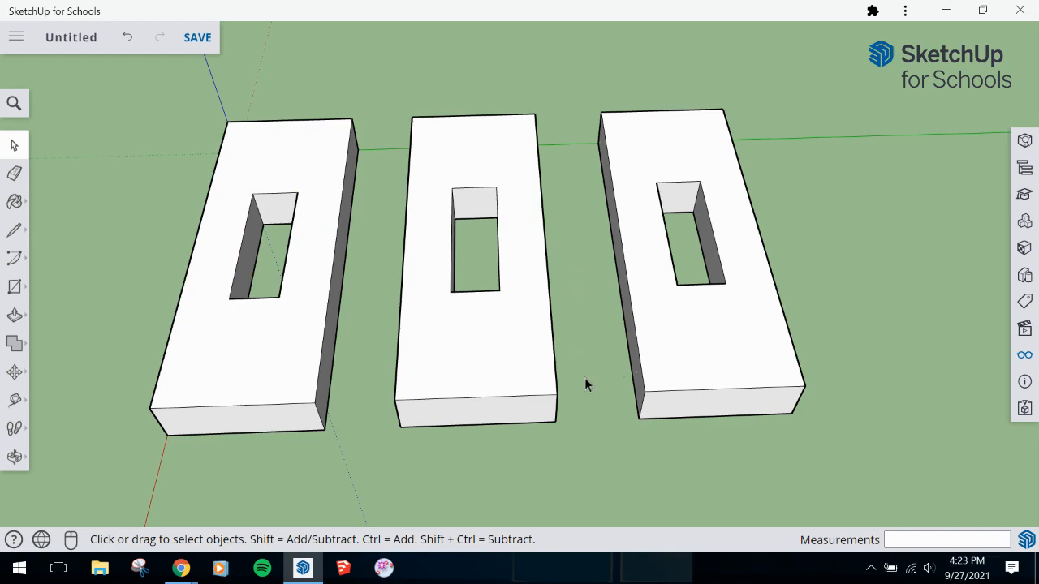
# - Open the middle block for editing and place a guide on its top face, 1 13/16 inches in from the near short edge
pyautogui.click(498, 318)
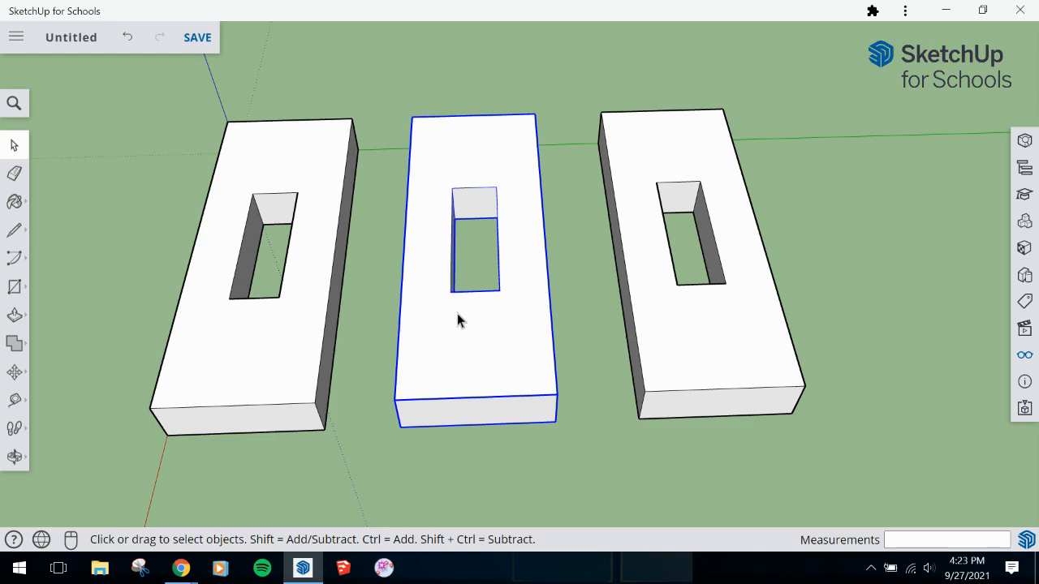
pyautogui.doubleClick(461, 326)
pyautogui.moveTo(520, 331); pyautogui.dragTo(556, 372, button='middle')
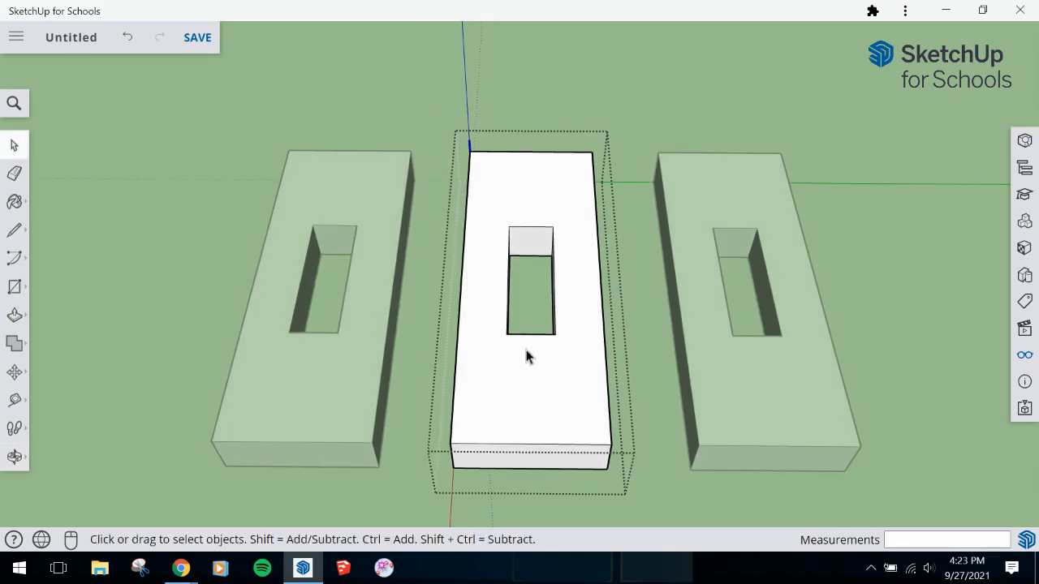
pyautogui.moveTo(533, 411); pyautogui.dragTo(564, 391, button='middle')
pyautogui.scroll(2, 549, 385)
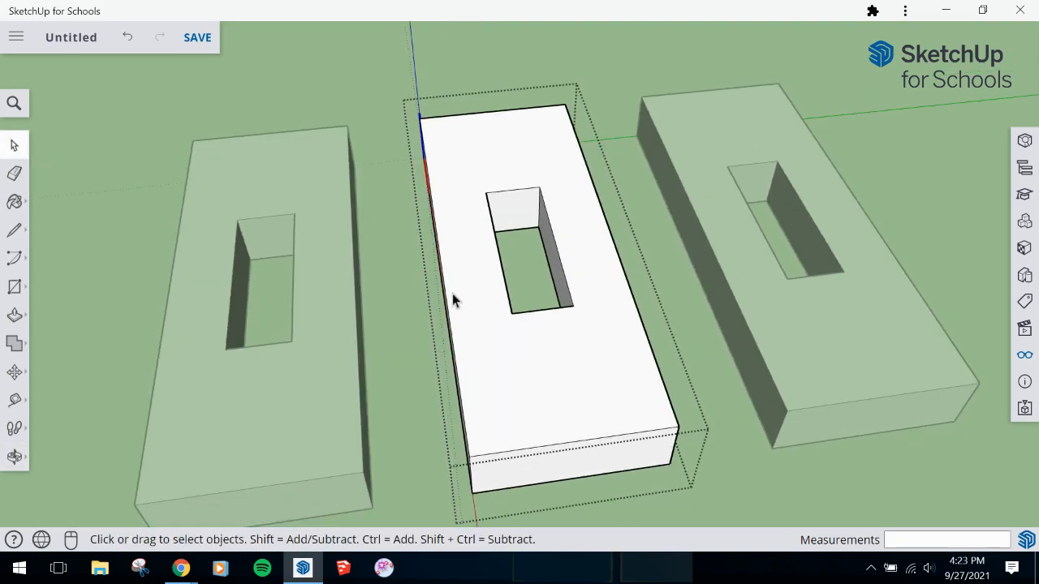
pyautogui.scroll(-3, 522, 349)
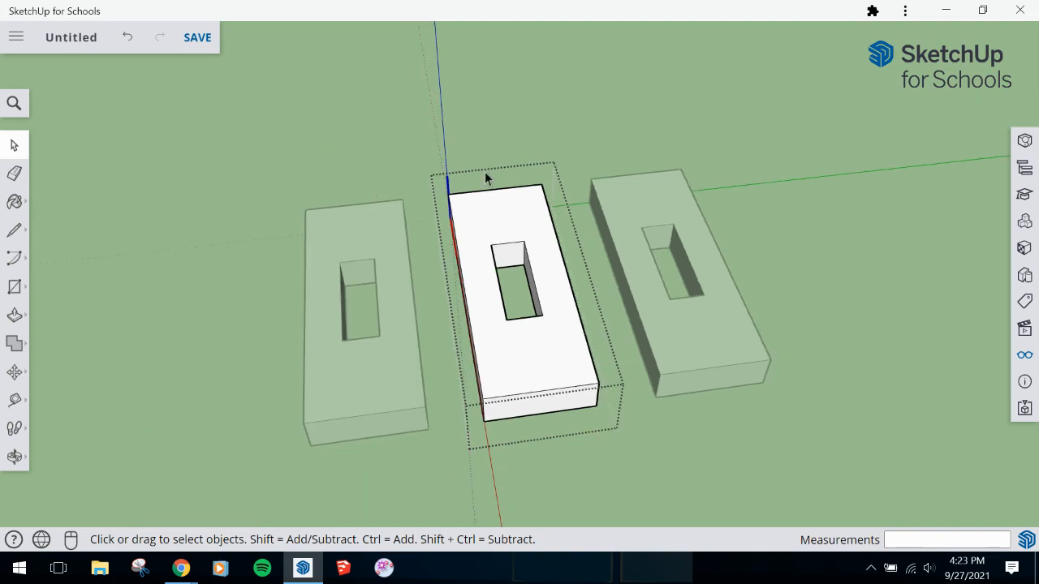
pyautogui.scroll(2, 491, 330)
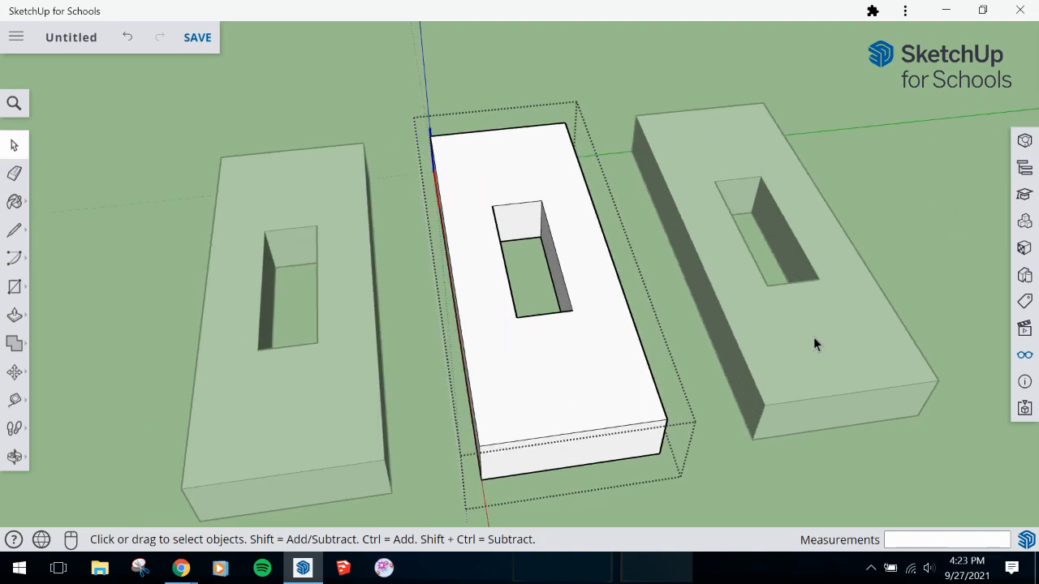
pyautogui.moveTo(586, 345); pyautogui.dragTo(545, 341, button='middle')
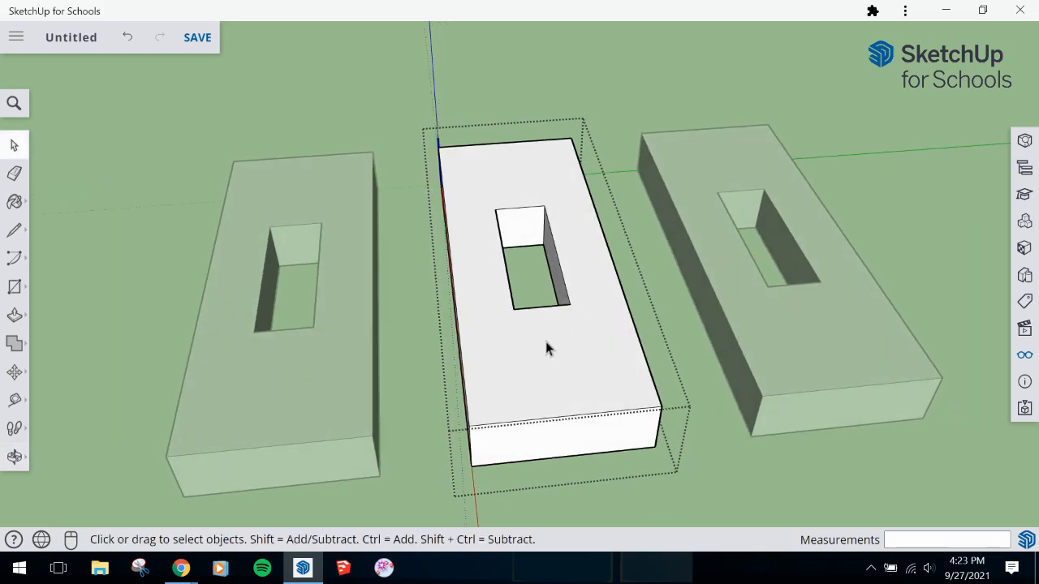
pyautogui.press('t')
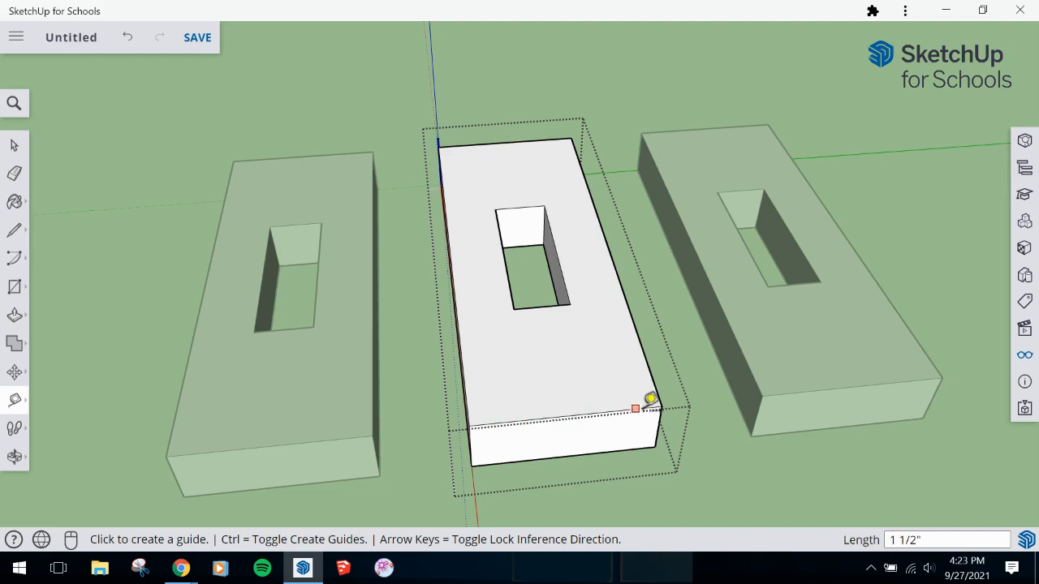
pyautogui.click(496, 422)
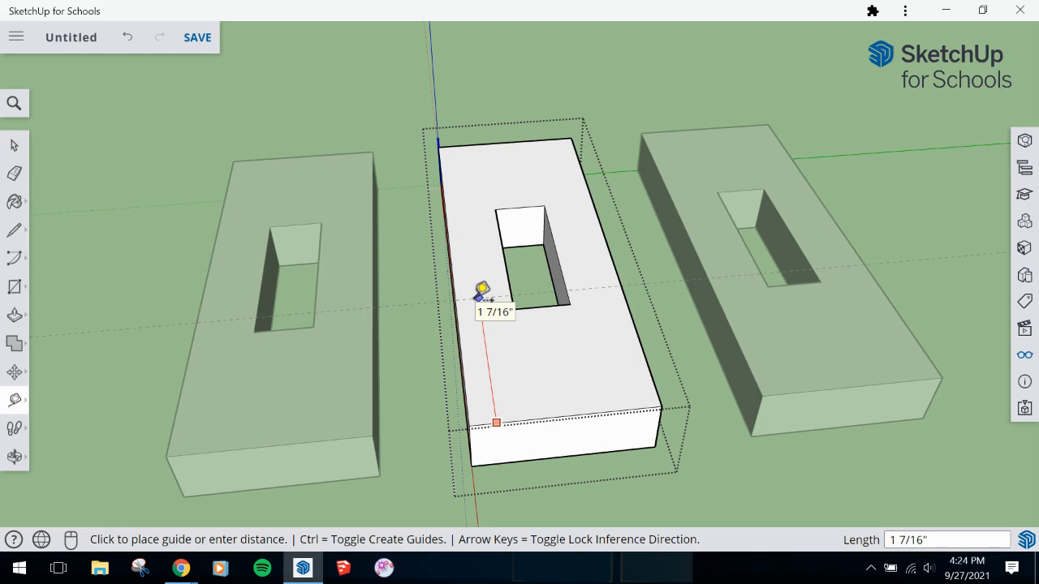
pyautogui.write('1 1')
pyautogui.write('3')
pyautogui.write('/16')
pyautogui.click(480, 295)
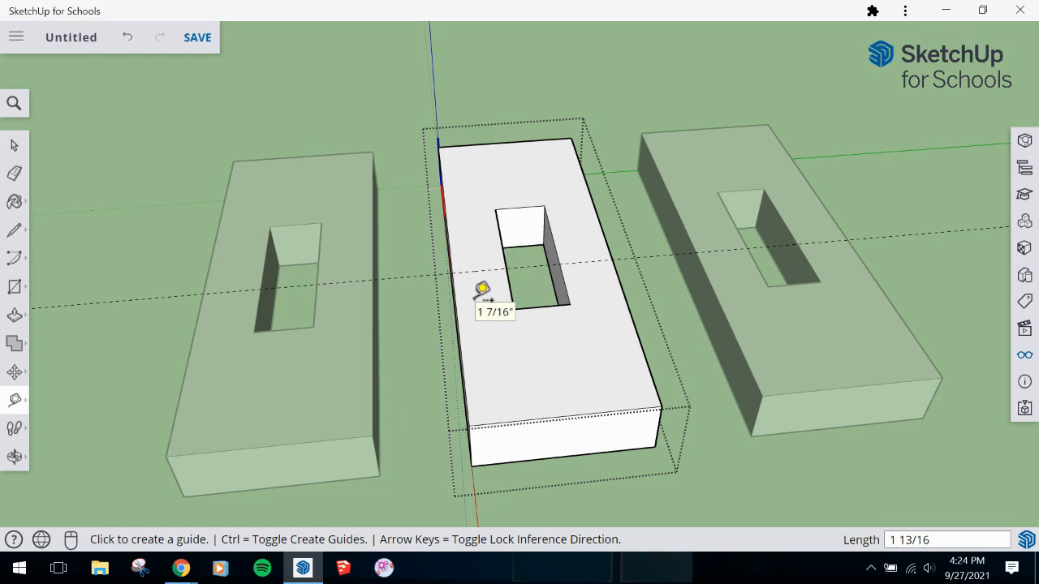
# - Place a second guide 3/8 inch from the first one, on its side towards the block's far short edge
pyautogui.click(459, 146)
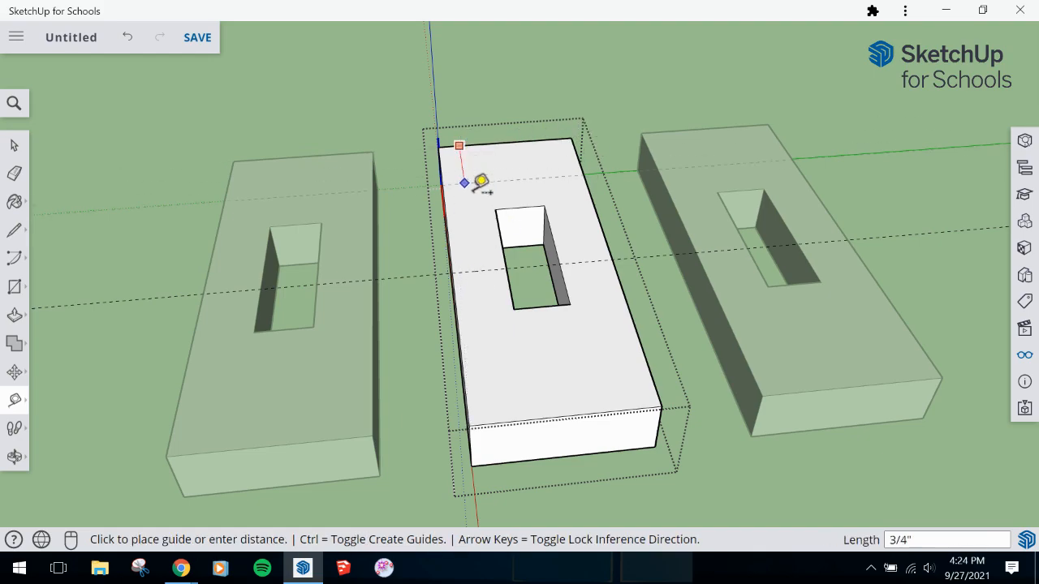
pyautogui.click(495, 220)
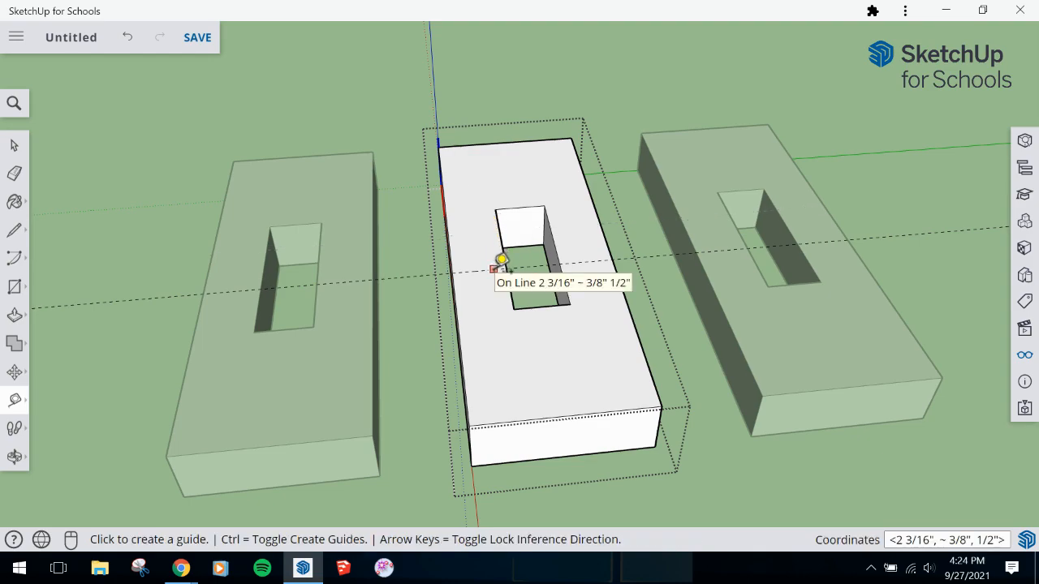
pyautogui.click(494, 268)
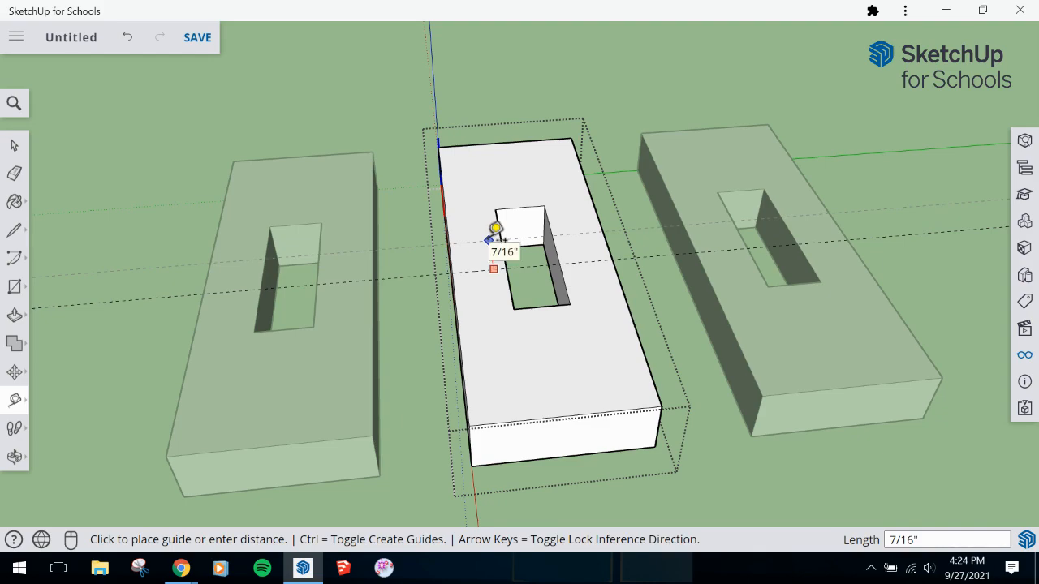
pyautogui.write('3/8')
pyautogui.press('Return')
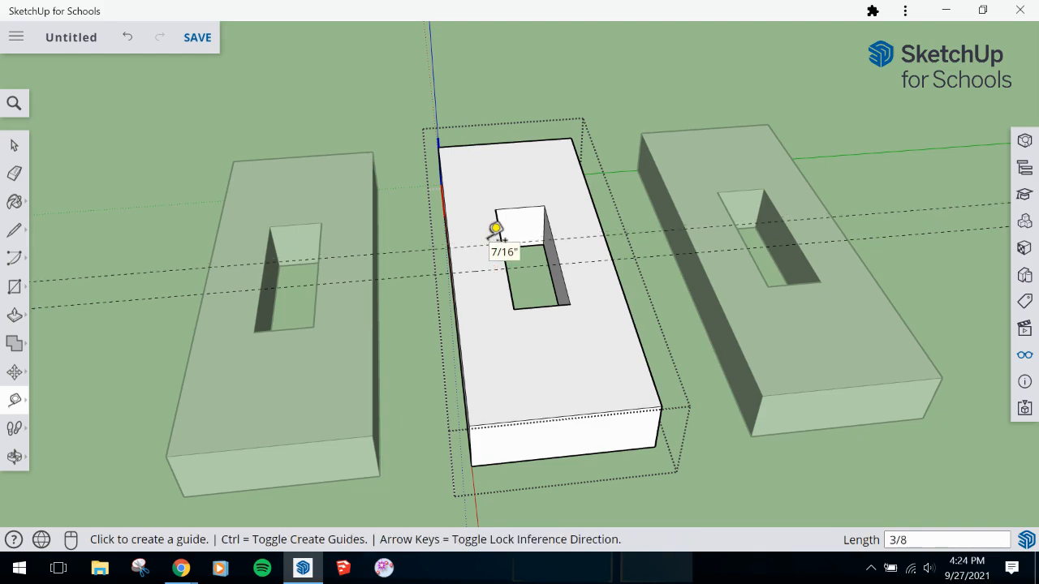
# - Draw a 3/8 by 1/2 inch rectangle between the guides from the long edge to the hole and push it 1/2 inch down
pyautogui.moveTo(460, 285); pyautogui.dragTo(492, 249, button='middle')
pyautogui.moveTo(498, 284); pyautogui.dragTo(541, 301, button='middle')
pyautogui.press('r')
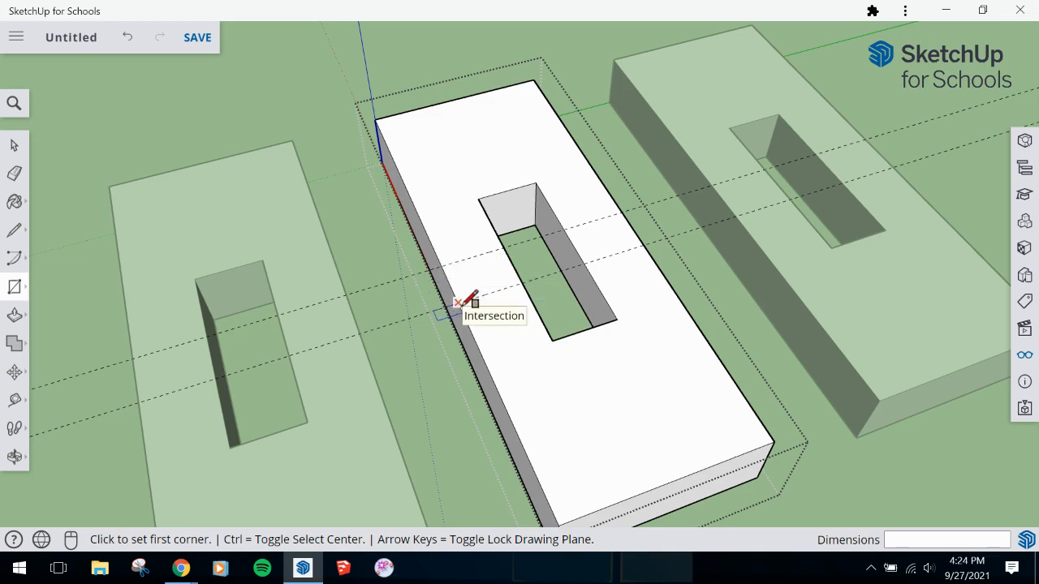
pyautogui.click(458, 304)
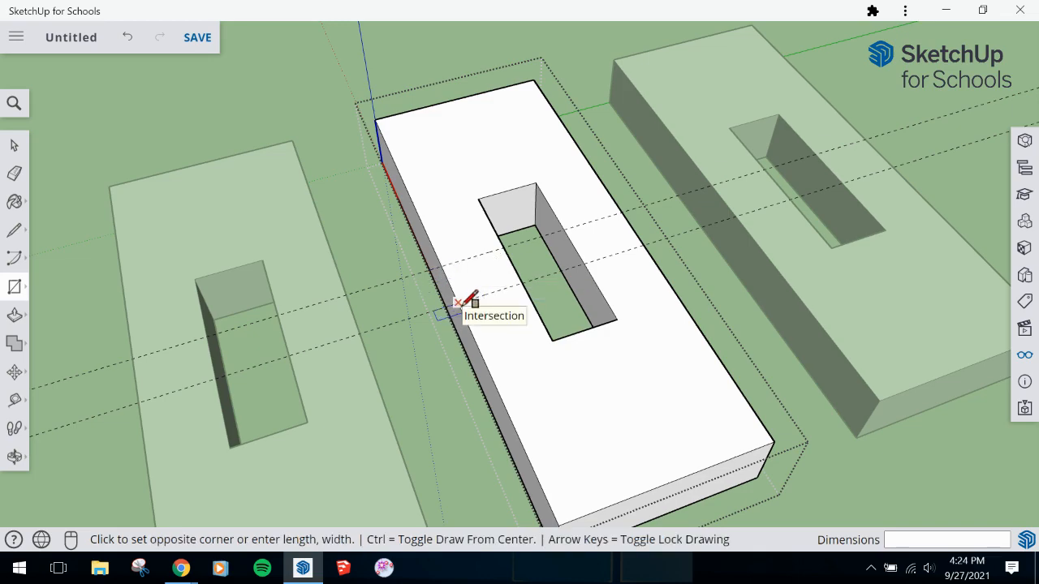
pyautogui.click(505, 245)
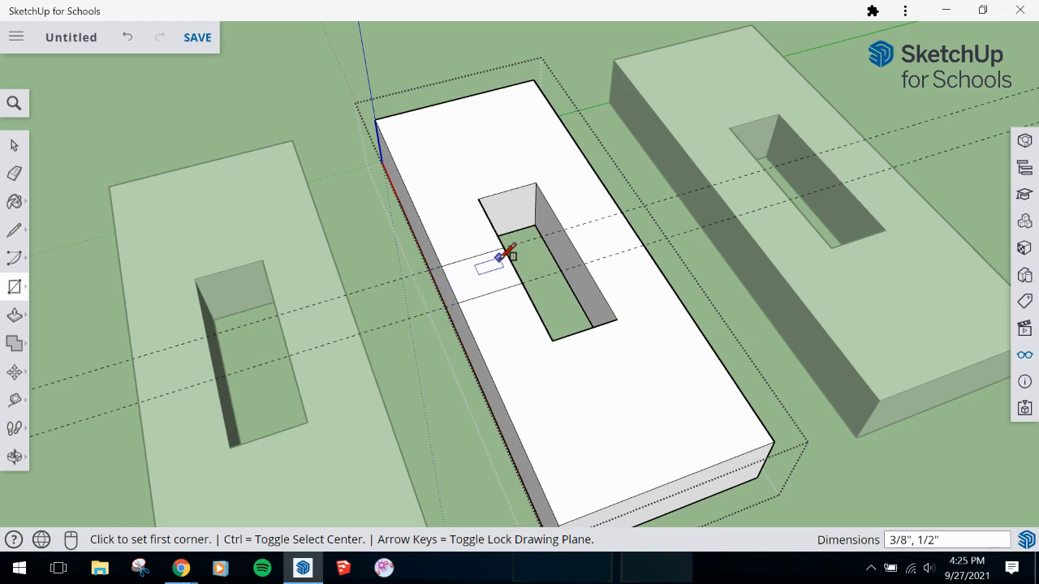
pyautogui.press('p')
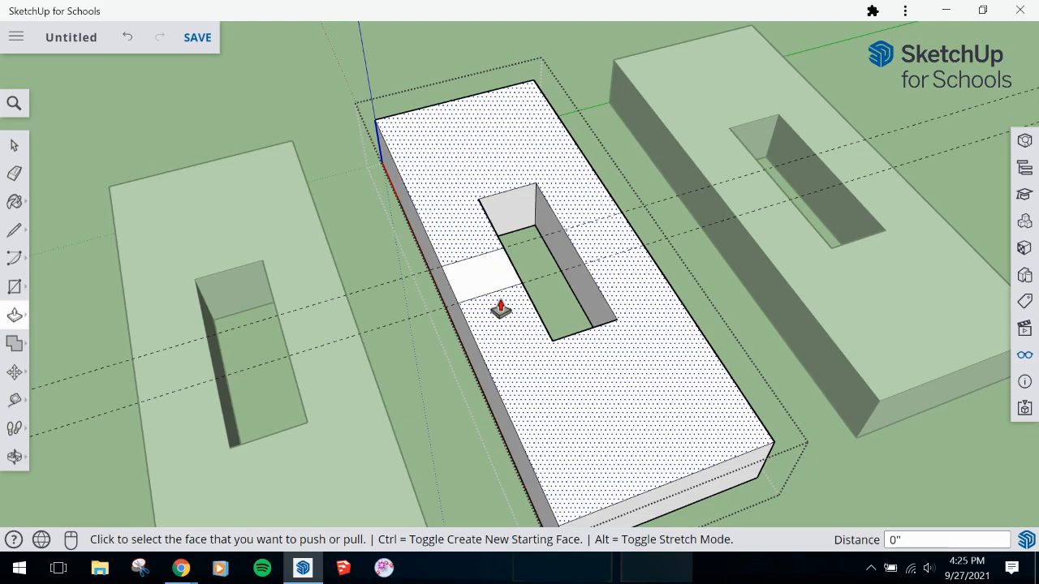
pyautogui.click(490, 285)
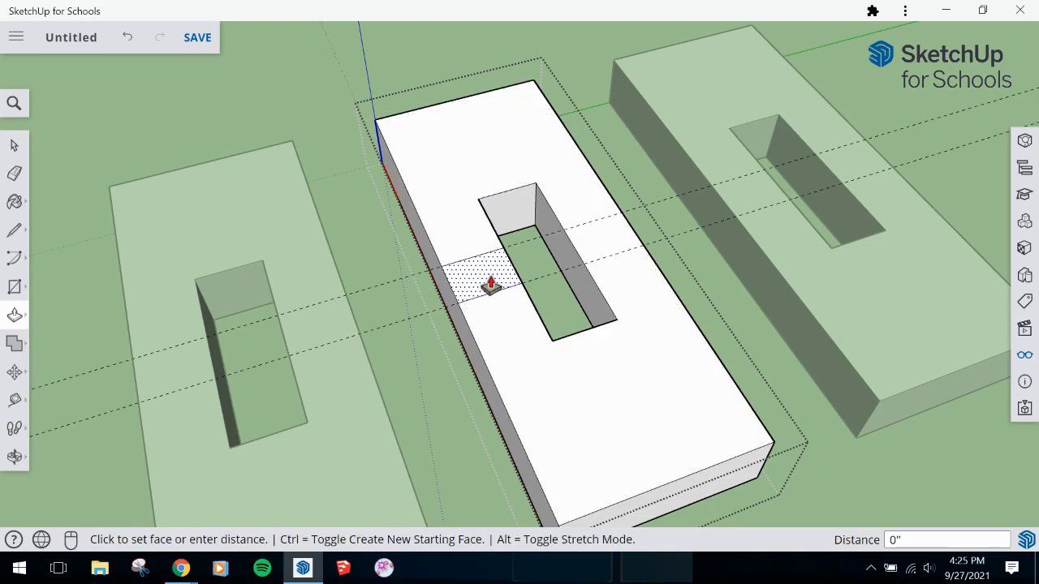
pyautogui.click(470, 375)
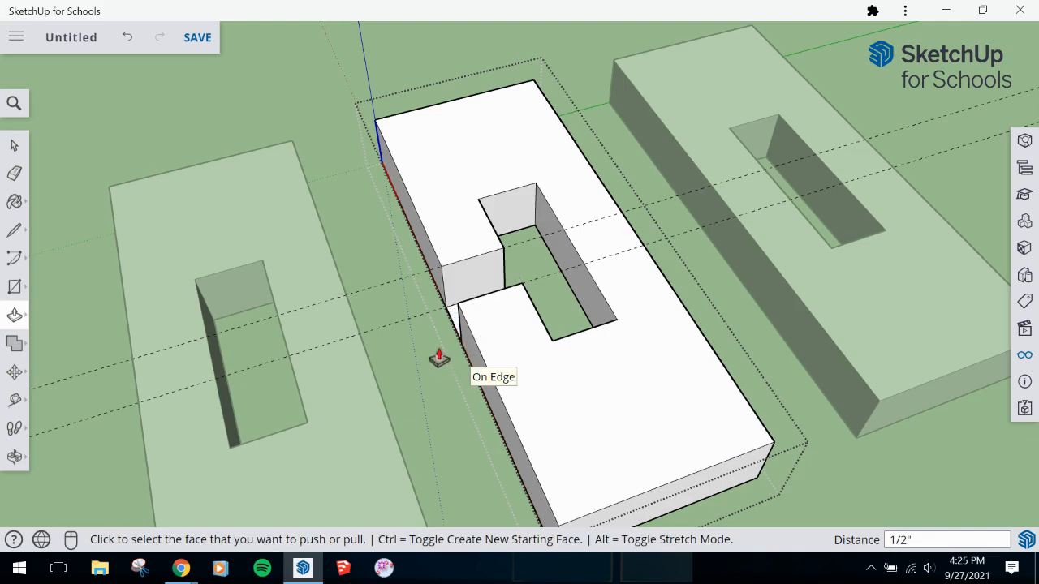
# - Erase the leftover floor edges of the middle block's side slot and the two guides, and finish editing the block
pyautogui.scroll(3, 435, 333)
pyautogui.moveTo(410, 309); pyautogui.dragTo(620, 337, button='middle')
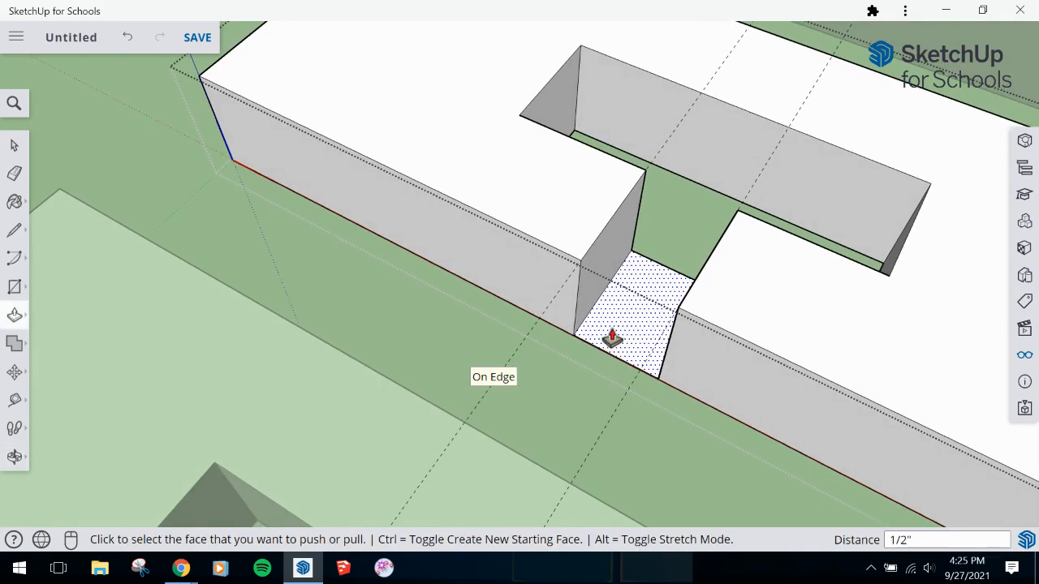
pyautogui.press('r')
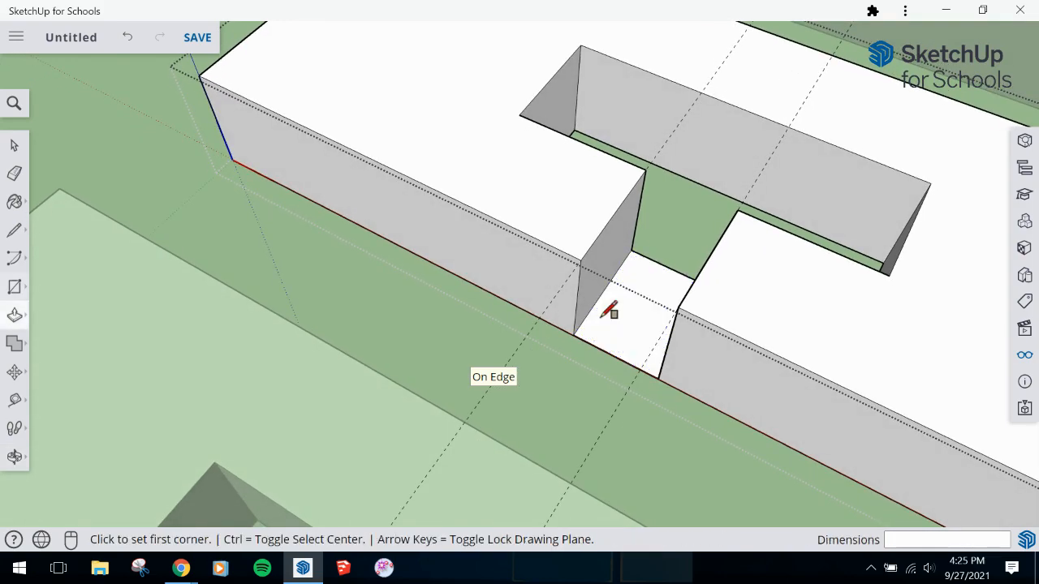
pyautogui.press('e')
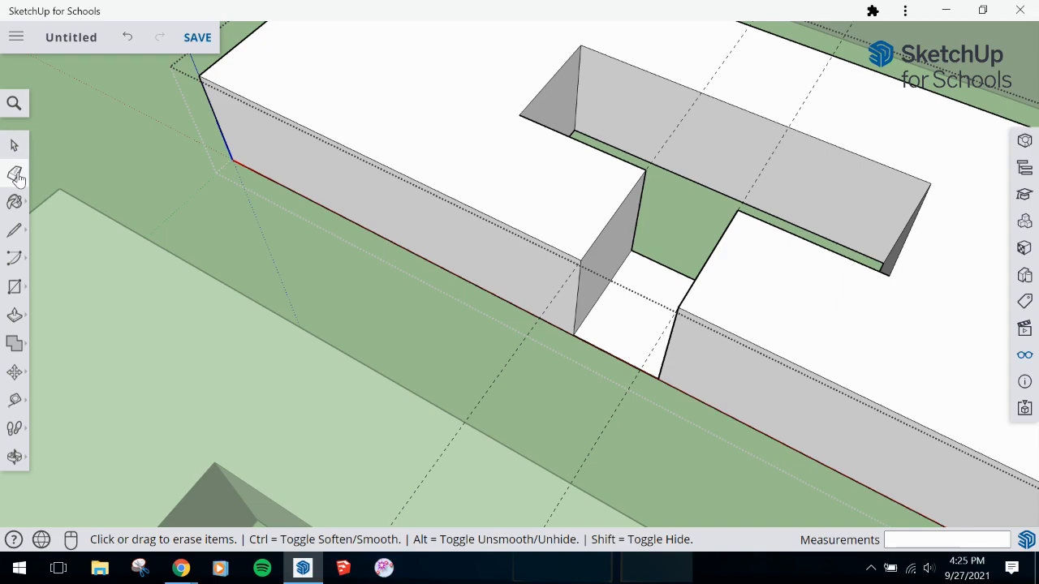
pyautogui.click(668, 271)
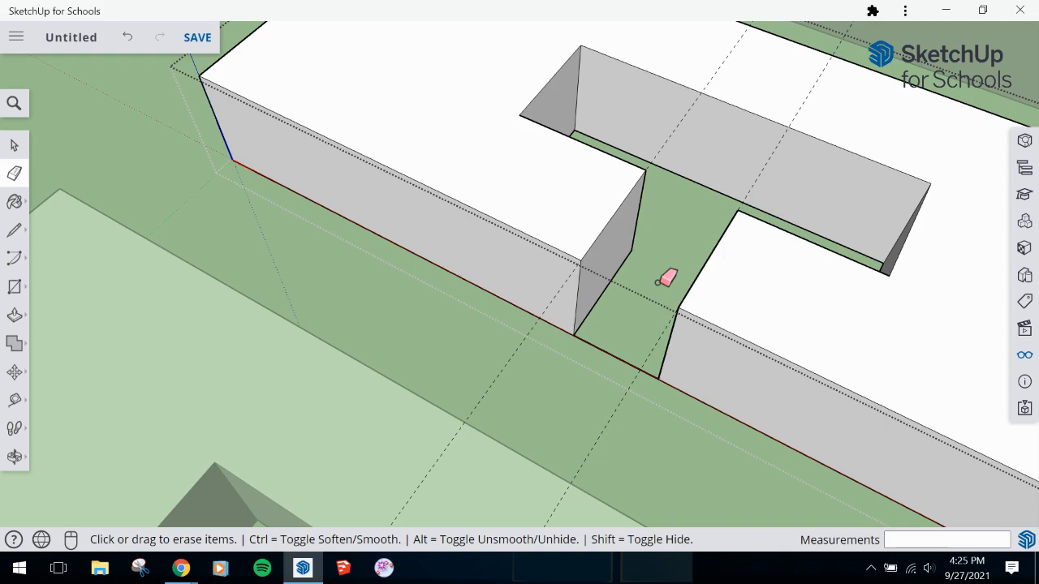
pyautogui.click(615, 364)
pyautogui.click(609, 421)
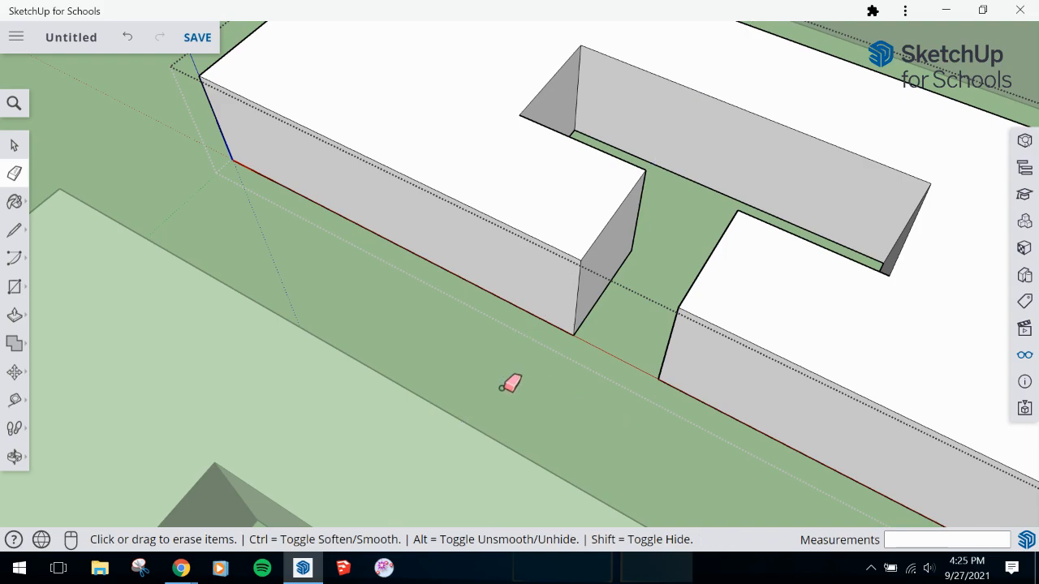
pyautogui.scroll(-5, 557, 397)
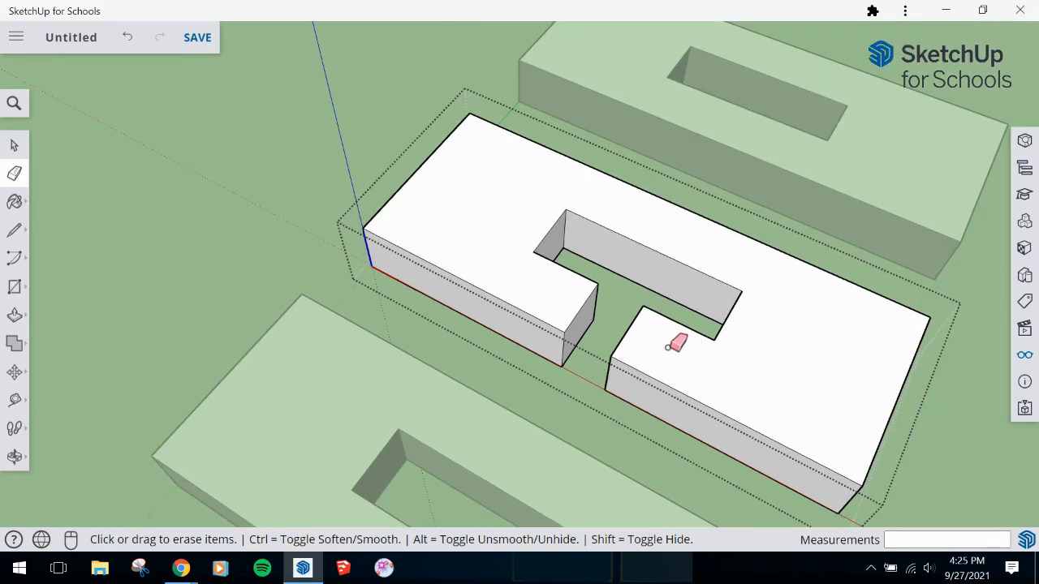
pyautogui.press('space')
# - Open the third, still unslotted block for editing and place a guide on its top face, 1 3/4 inches in from the near short edge
pyautogui.moveTo(885, 393); pyautogui.dragTo(401, 304, button='middle')
pyautogui.click(715, 231)
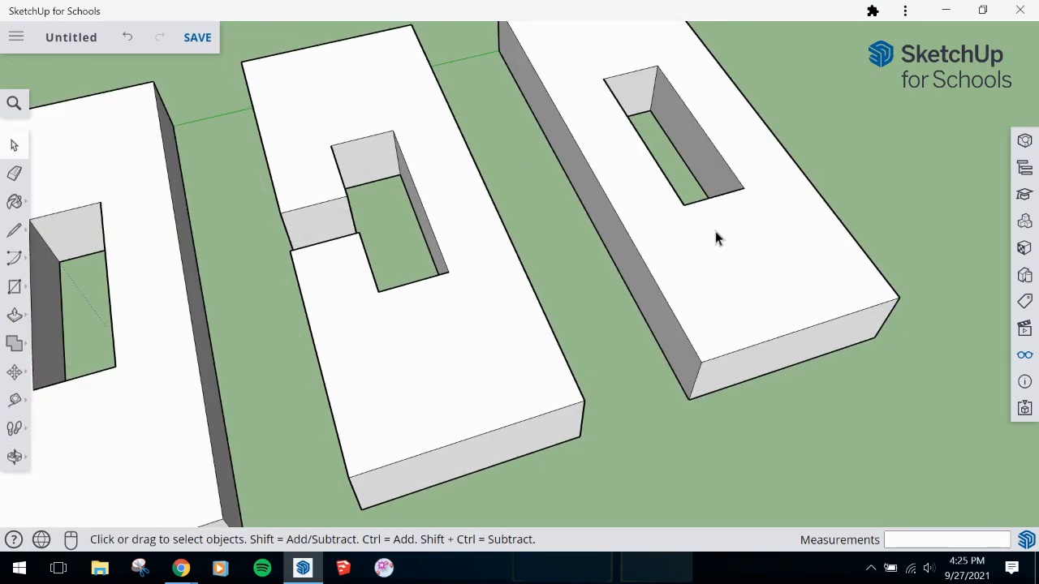
pyautogui.doubleClick(715, 232)
pyautogui.moveTo(715, 231); pyautogui.dragTo(657, 345, button='middle')
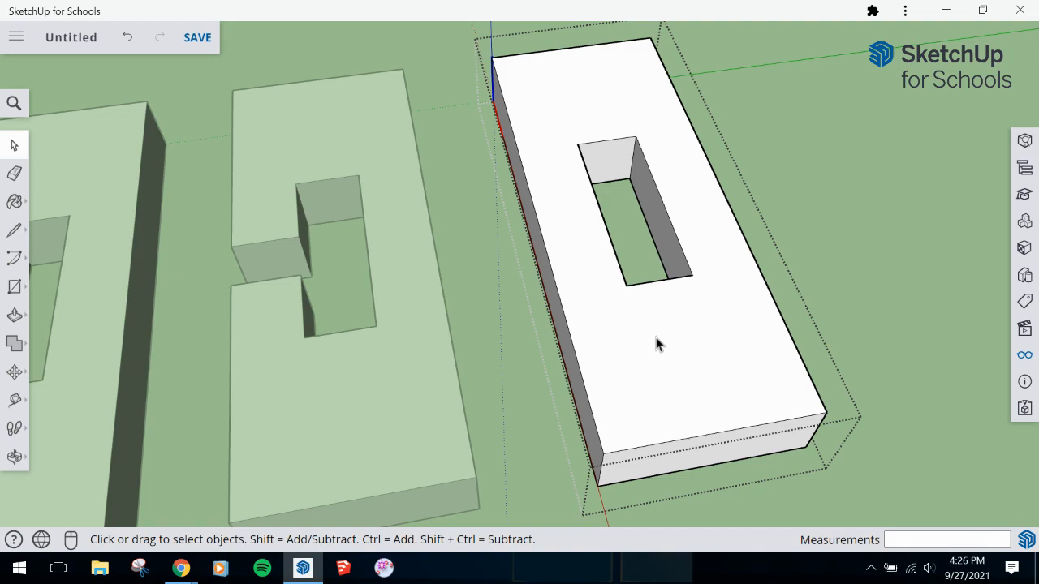
pyautogui.press('t')
pyautogui.click(631, 448)
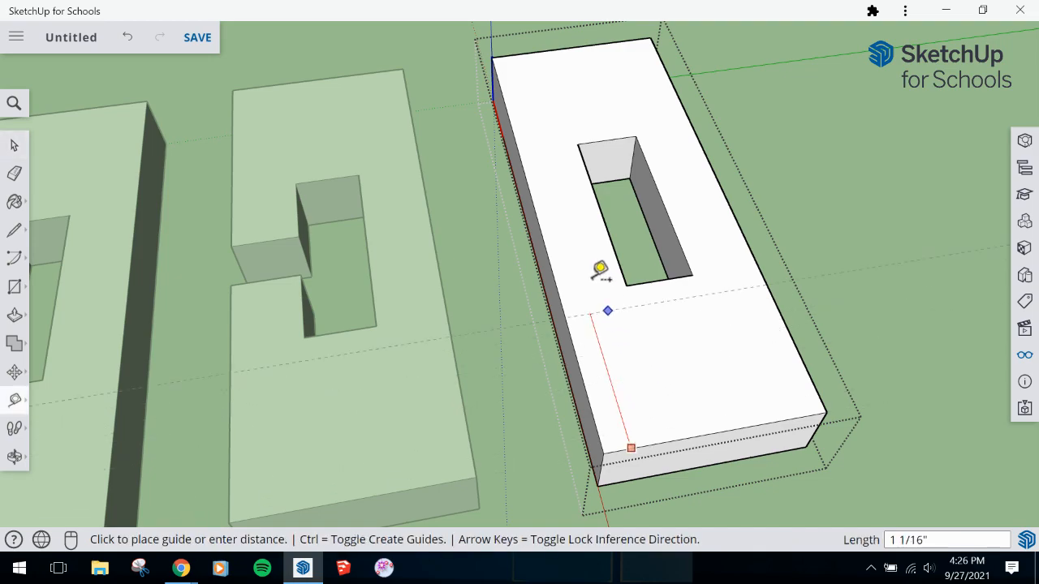
pyautogui.write('1 3/4')
pyautogui.press('Return')
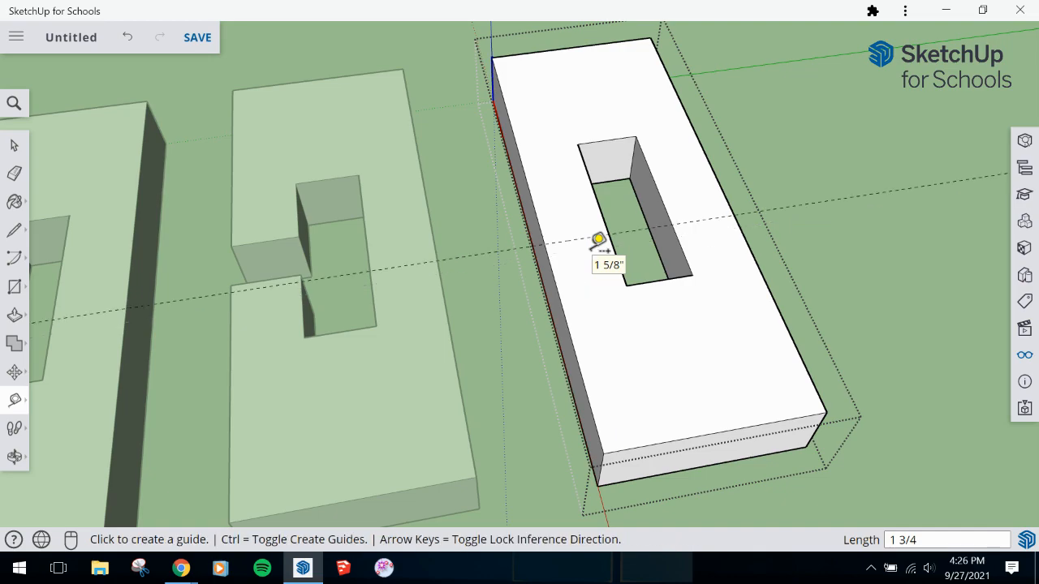
# - Place a guide 1/2 inch beyond the first one, towards the far short edge, and another 1/8 inch outside the hole's uncut long side
pyautogui.click(591, 237)
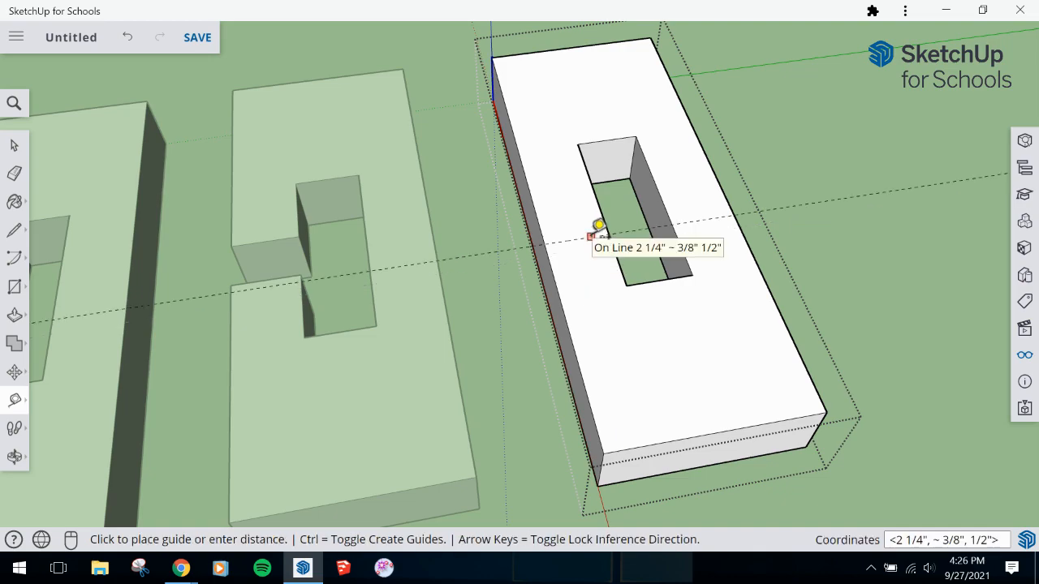
pyautogui.write('1/2')
pyautogui.click(573, 175)
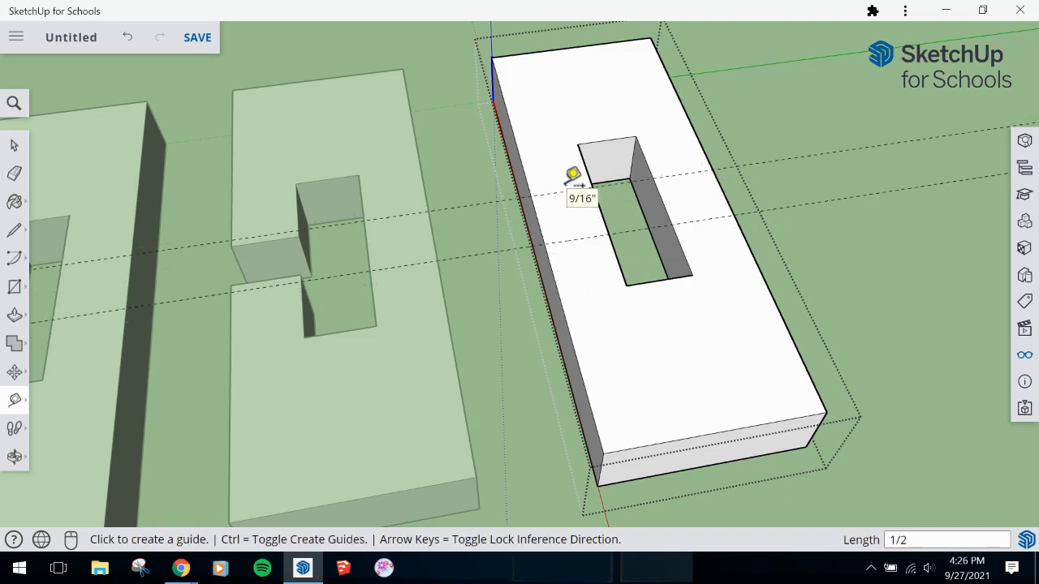
pyautogui.click(658, 189)
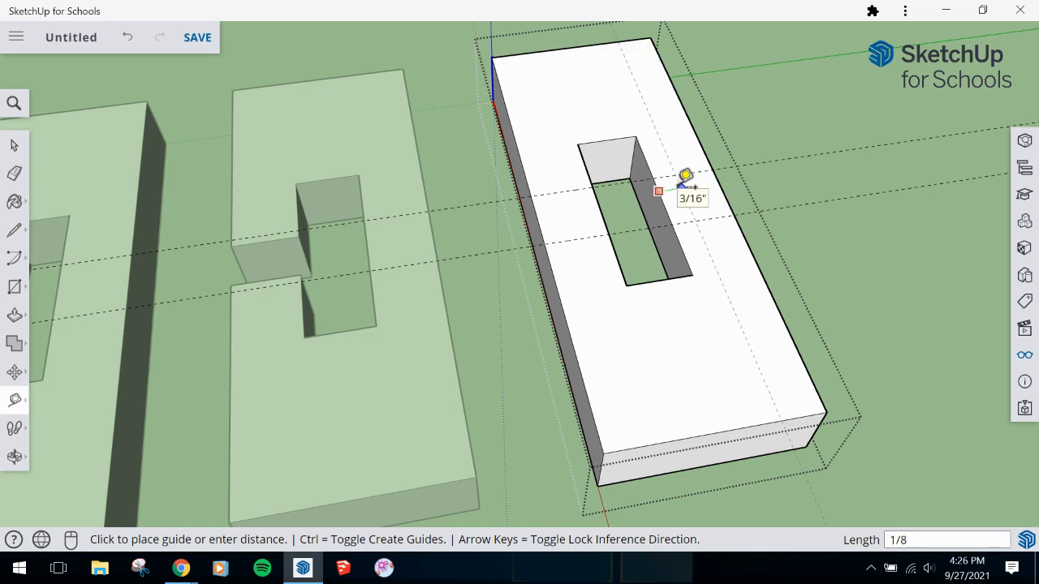
pyautogui.click(680, 185)
# - Draw a 1/2 by 1/8 inch rectangle beside the hole and a 1/2 by 1/2 inch rectangle from the hole to the outer edge, between the guides
pyautogui.press('r')
pyautogui.click(677, 175)
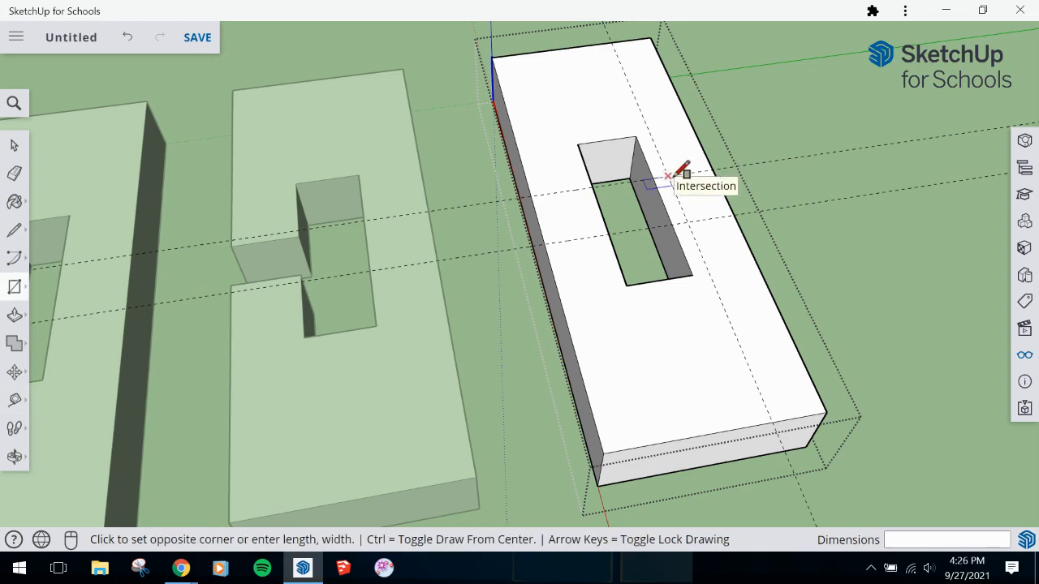
pyautogui.click(679, 219)
pyautogui.click(593, 187)
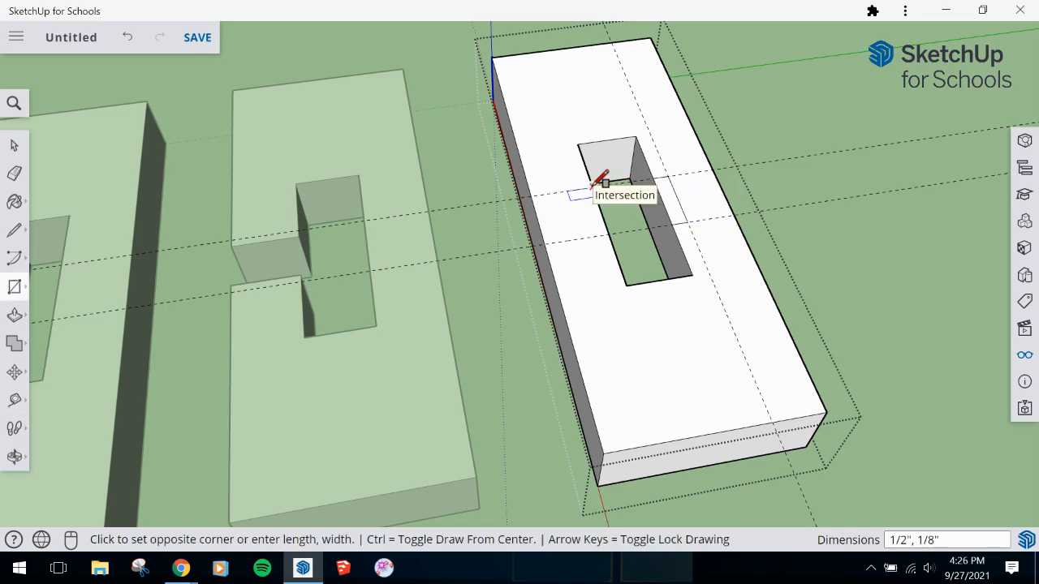
pyautogui.click(550, 237)
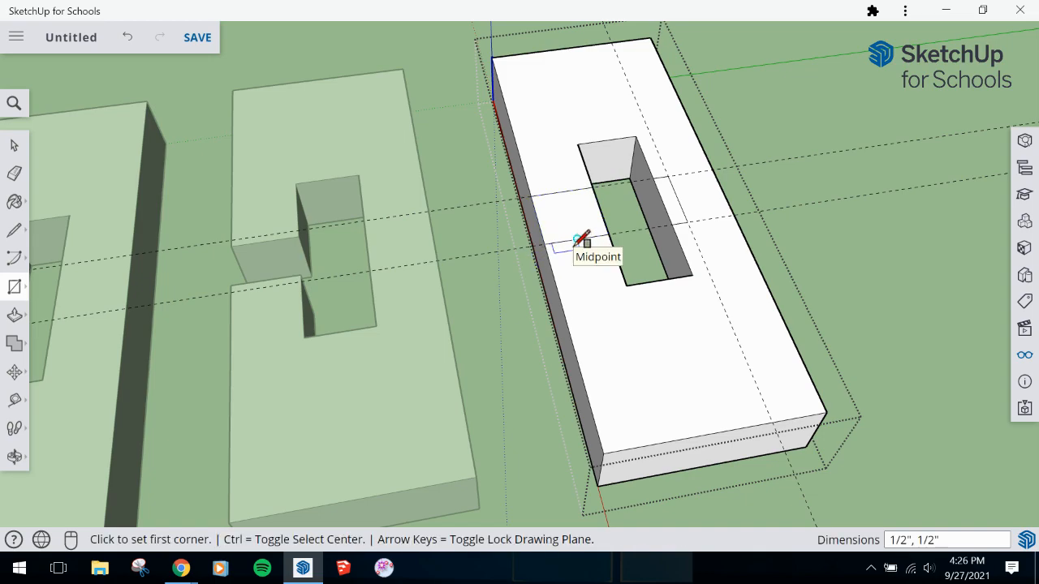
# - Push the two rectangles on the third block 1/2 inch down with Push/Pull
pyautogui.press('p')
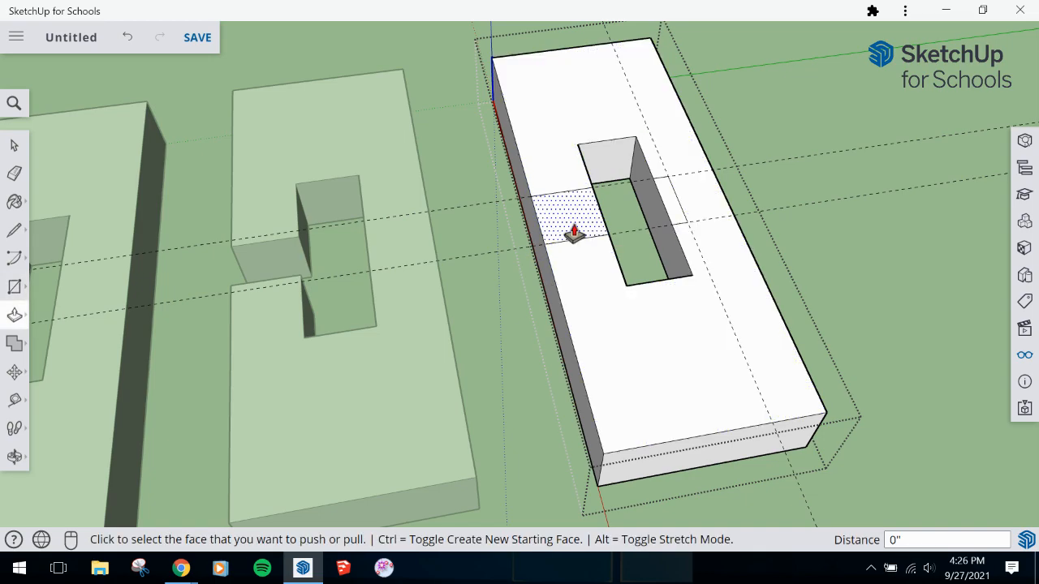
pyautogui.click(574, 232)
pyautogui.click(549, 308)
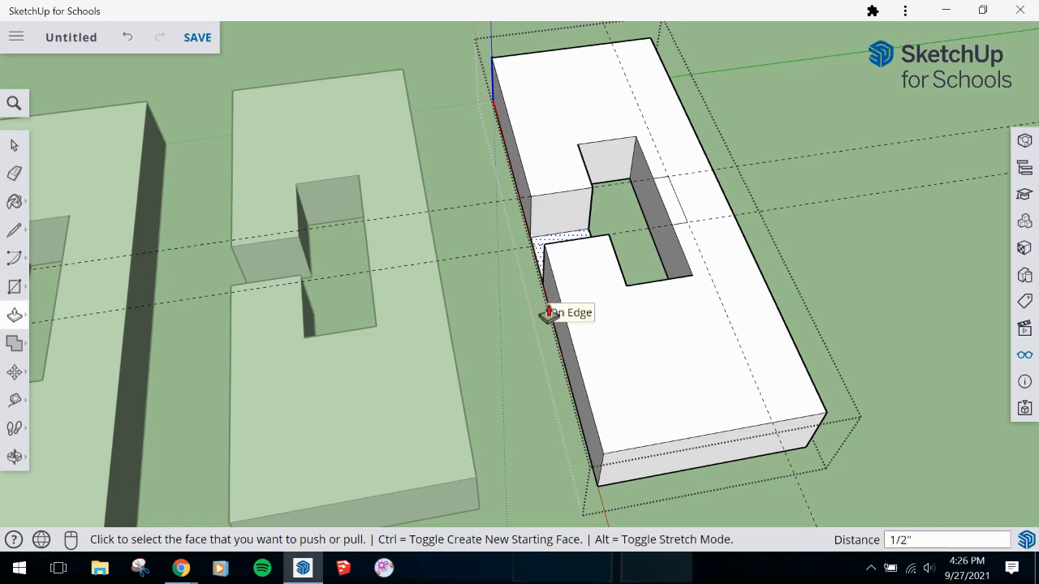
pyautogui.click(670, 212)
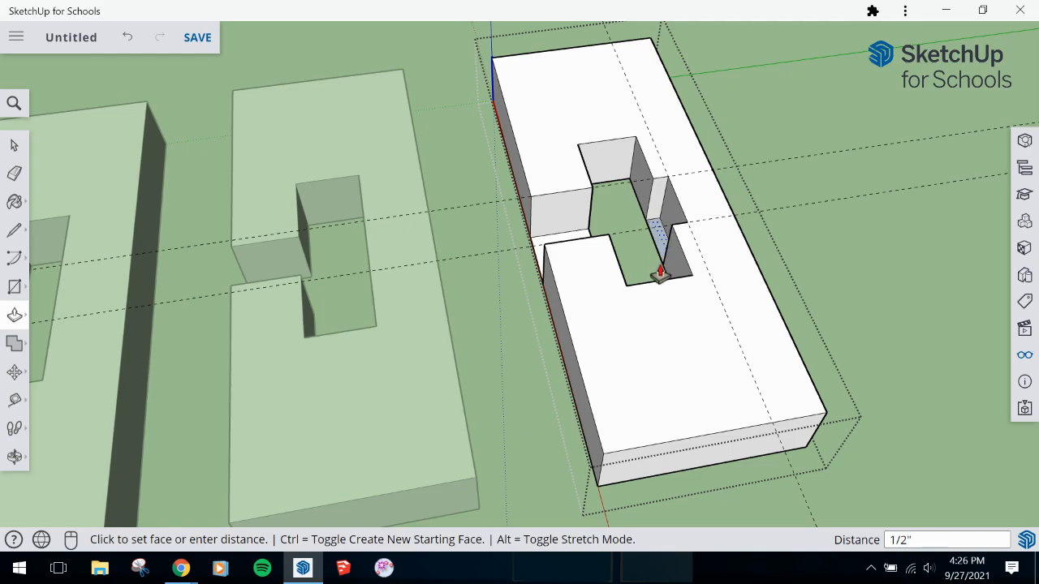
pyautogui.click(611, 188)
# - Erase the leftover floor edges of the third block's slot and notch along with its guides, and finish editing the block
pyautogui.moveTo(496, 294); pyautogui.dragTo(590, 302, button='middle')
pyautogui.scroll(5, 494, 236)
pyautogui.moveTo(494, 237); pyautogui.dragTo(548, 278, button='middle')
pyautogui.press('e')
pyautogui.moveTo(588, 196)
pyautogui.mouseDown()
pyautogui.moveTo(532, 298)
pyautogui.moveTo(553, 306)
pyautogui.mouseUp()
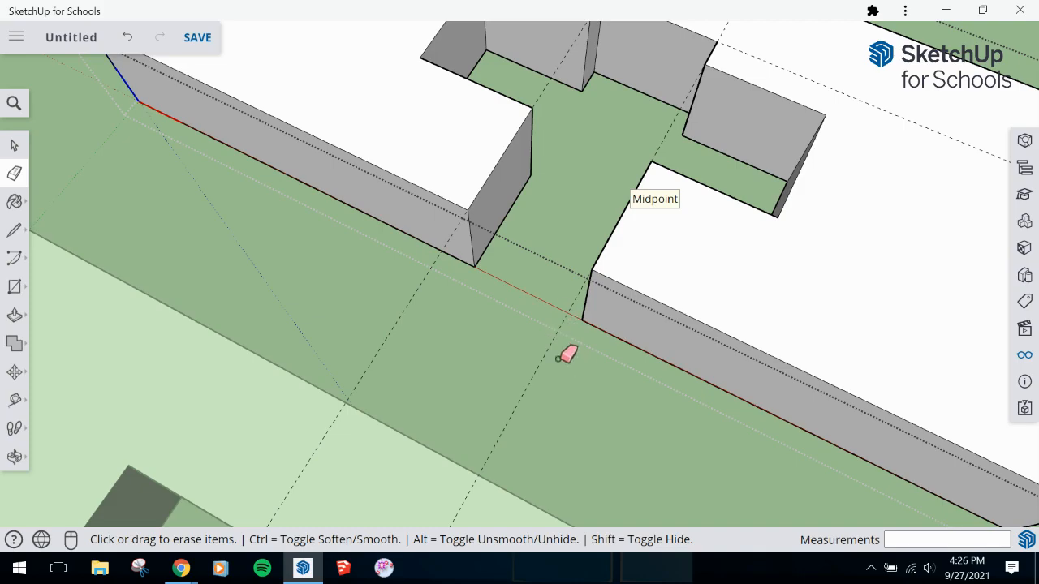
pyautogui.scroll(-5, 466, 313)
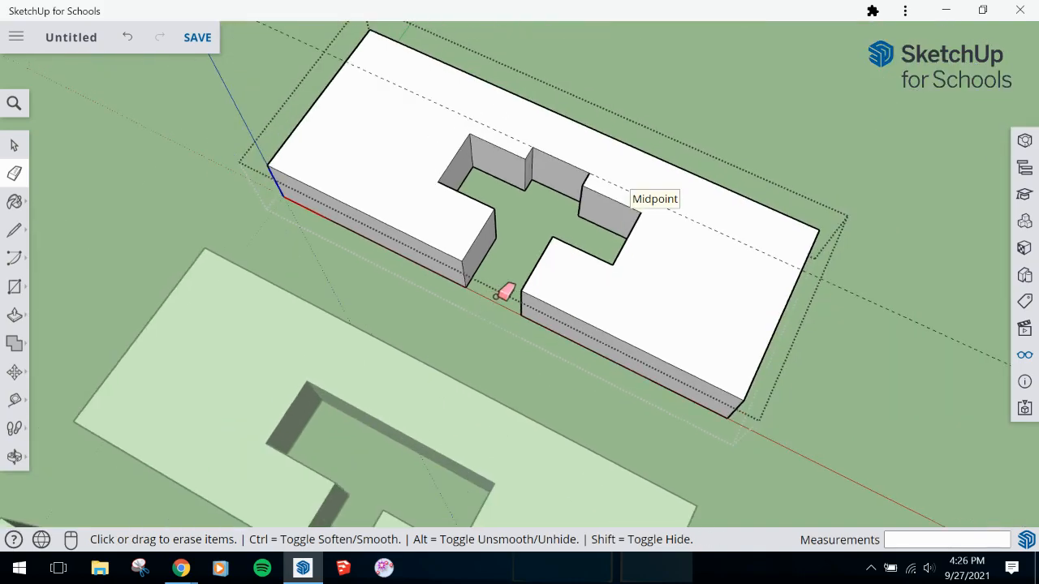
pyautogui.moveTo(893, 309)
pyautogui.mouseDown(button='middle')
pyautogui.moveTo(682, 346)
pyautogui.moveTo(431, 281)
pyautogui.moveTo(742, 271)
pyautogui.moveTo(703, 294)
pyautogui.moveTo(705, 314)
pyautogui.moveTo(714, 308)
pyautogui.moveTo(631, 304)
pyautogui.moveTo(642, 295)
pyautogui.moveTo(646, 302)
pyautogui.mouseUp(button='middle')
pyautogui.press('space')
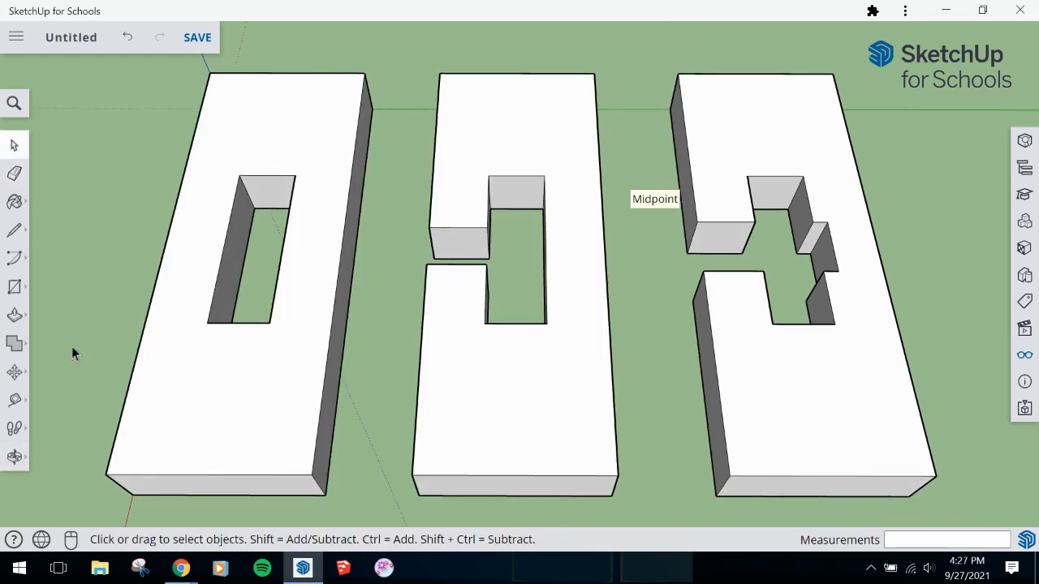
# - Dimension the first block's width along its far short edge, placing the dimension on the top face
pyautogui.click(15, 400)
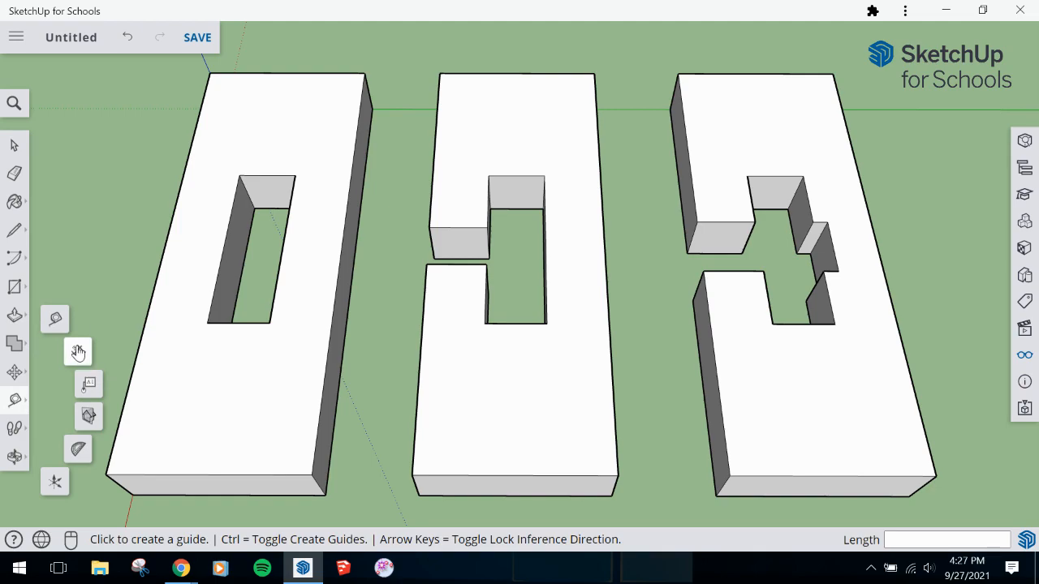
pyautogui.click(78, 351)
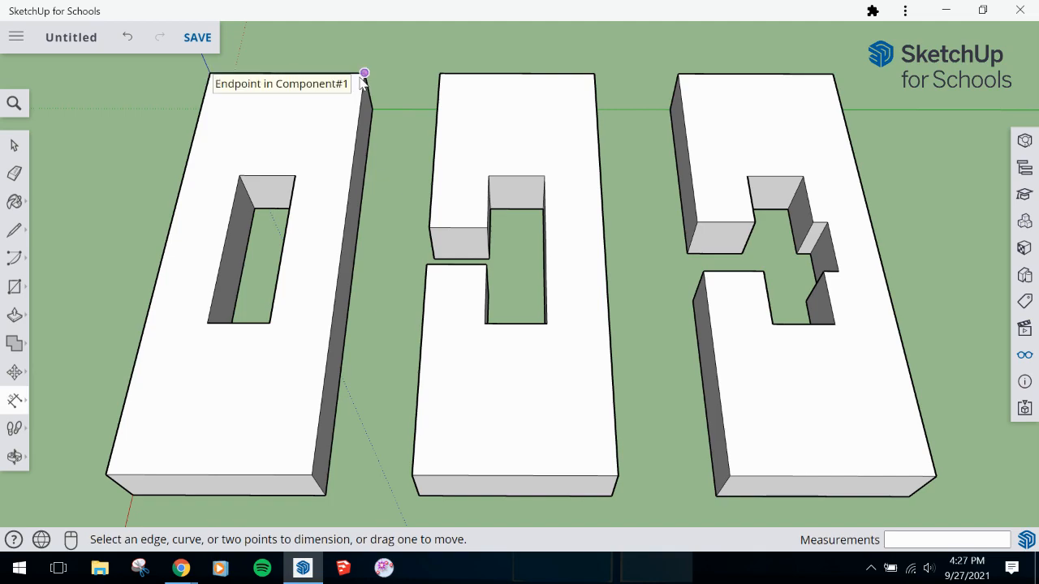
pyautogui.click(209, 74)
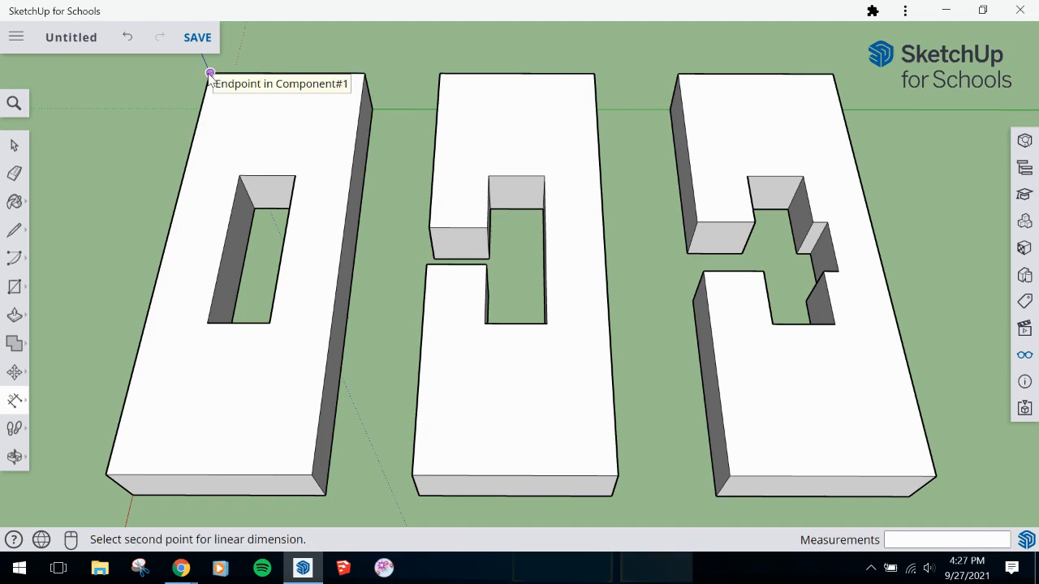
pyautogui.click(365, 74)
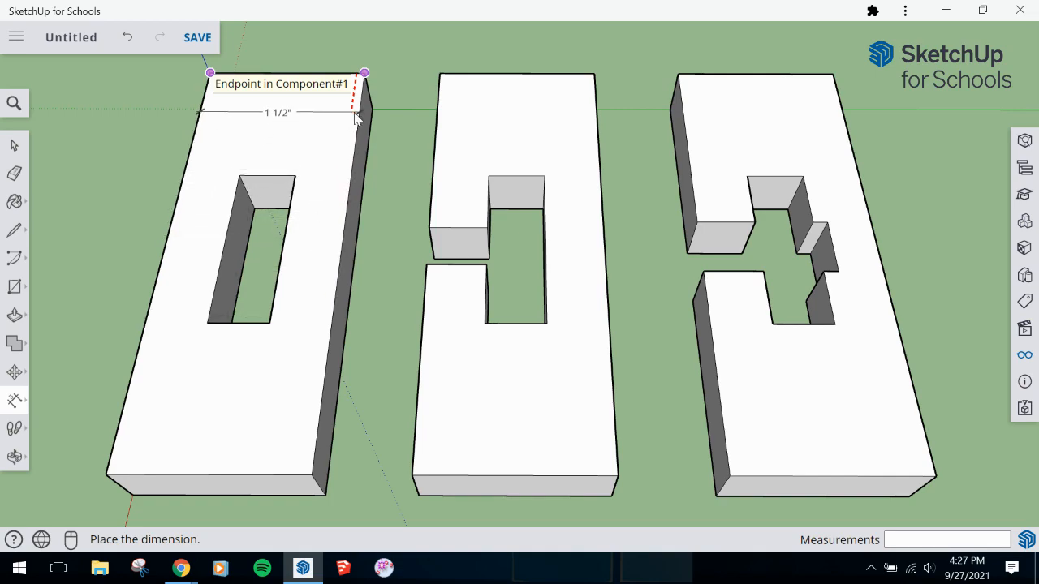
pyautogui.click(355, 118)
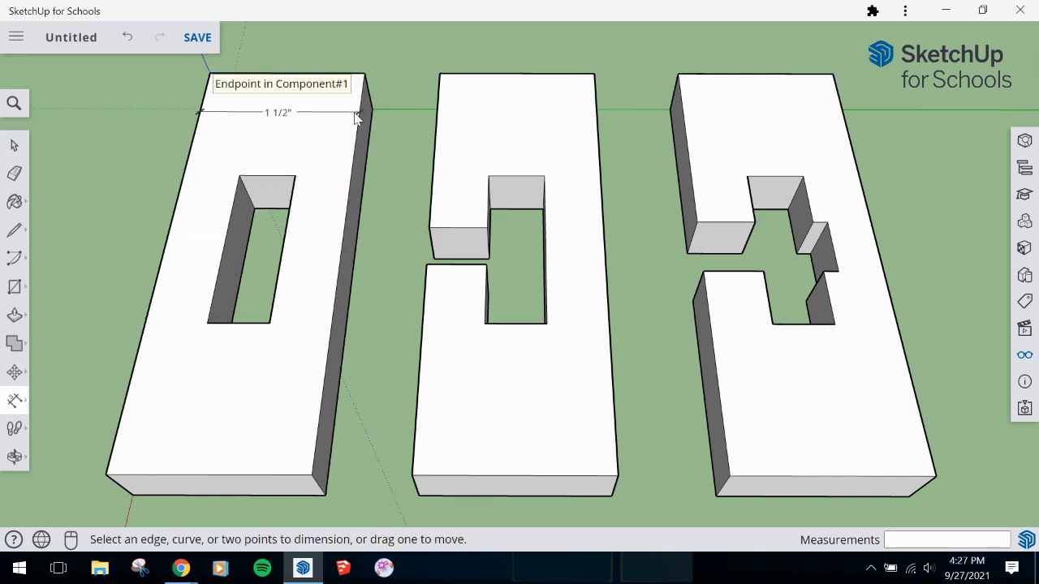
# - Dimension the width and length of the rectangular hole in the first block
pyautogui.click(294, 176)
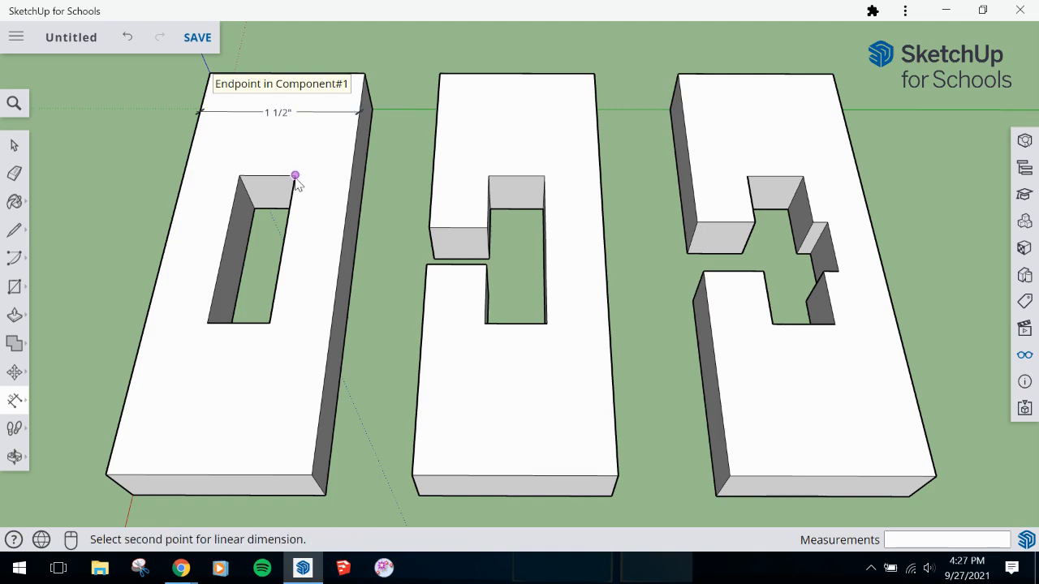
pyautogui.click(240, 174)
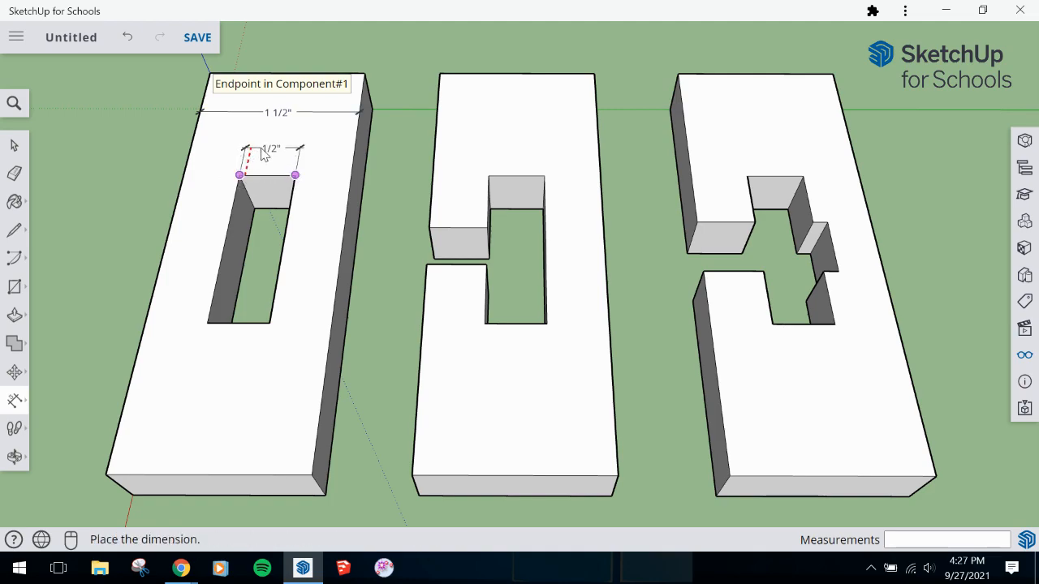
pyautogui.click(262, 154)
pyautogui.click(269, 323)
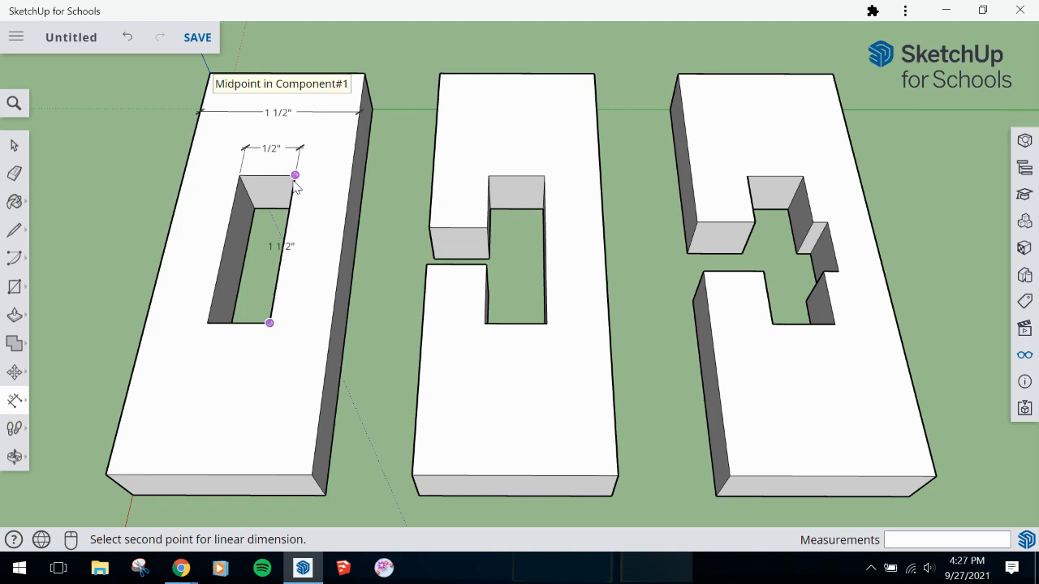
pyautogui.click(295, 179)
pyautogui.click(323, 193)
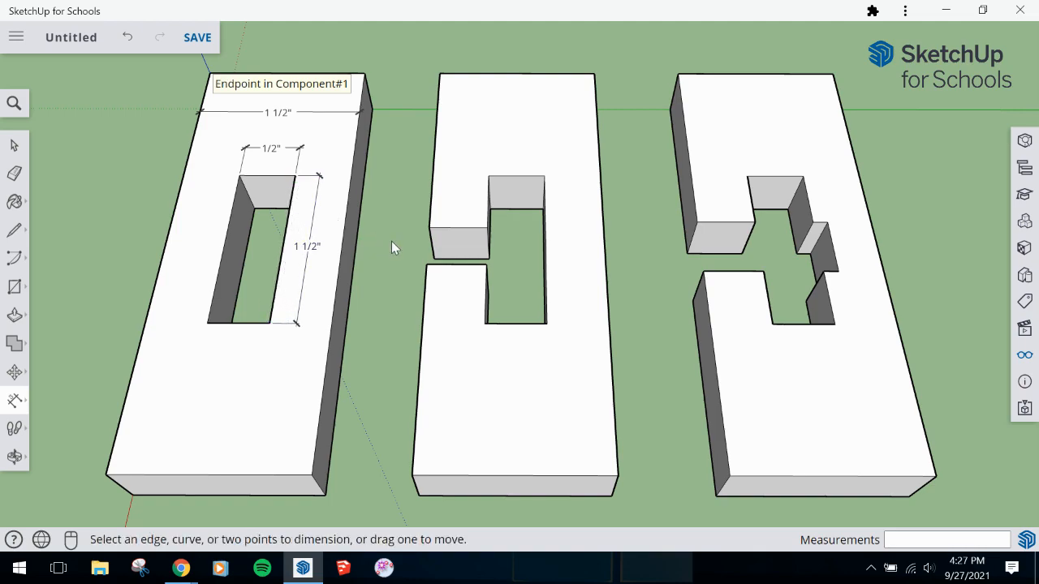
# - Dimension the side slot's opening and the rectangular hole's width on the second block
pyautogui.click(427, 266)
pyautogui.click(430, 228)
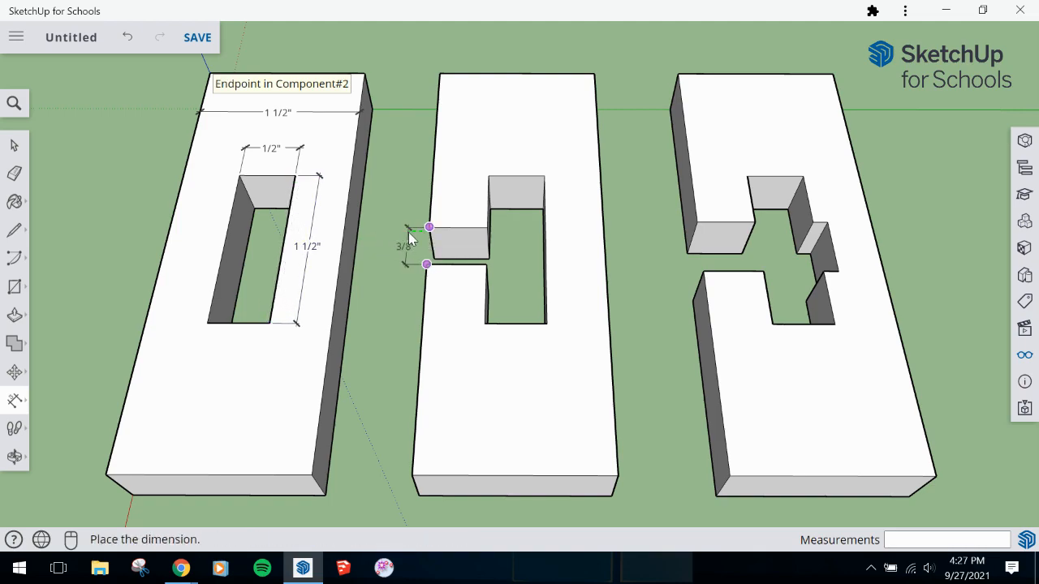
pyautogui.click(409, 232)
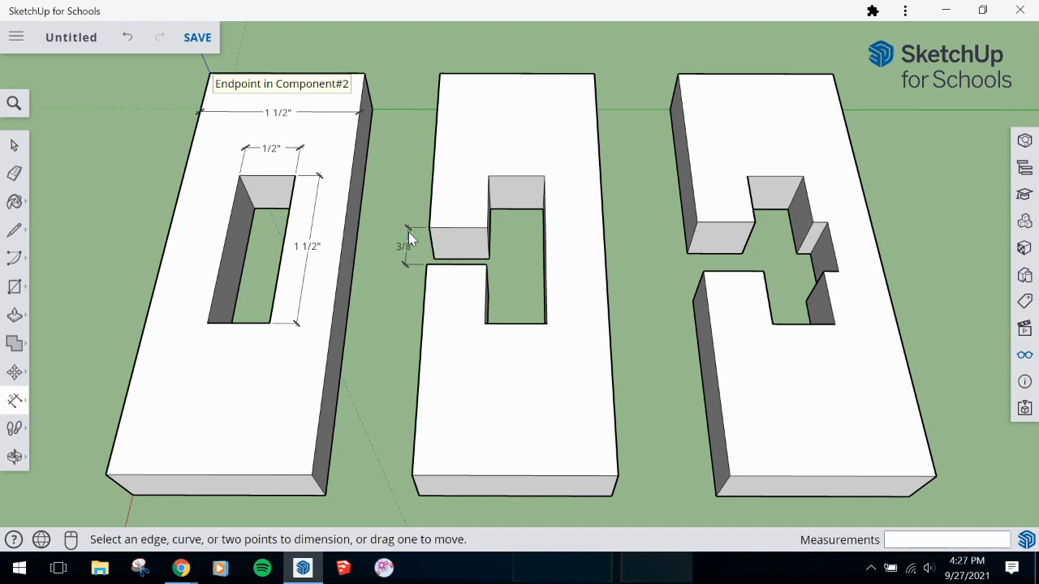
pyautogui.click(490, 176)
pyautogui.click(545, 175)
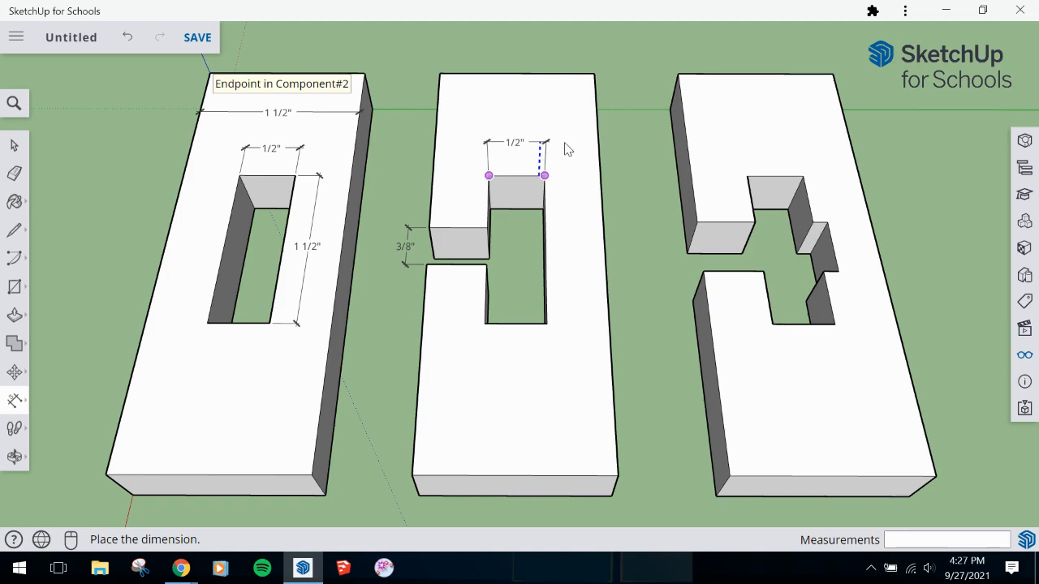
pyautogui.moveTo(533, 167); pyautogui.dragTo(642, 126, button='middle')
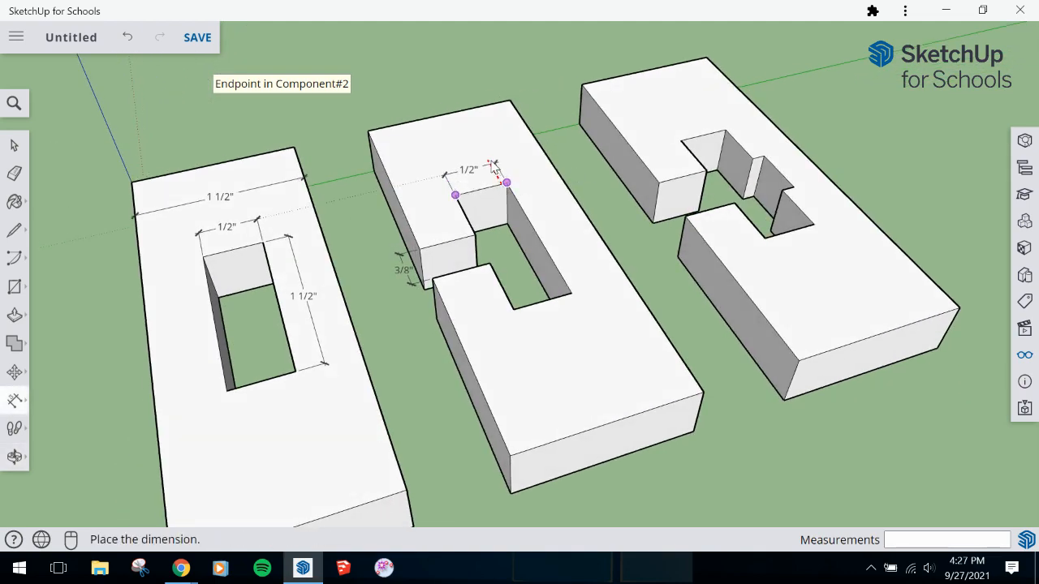
pyautogui.click(495, 173)
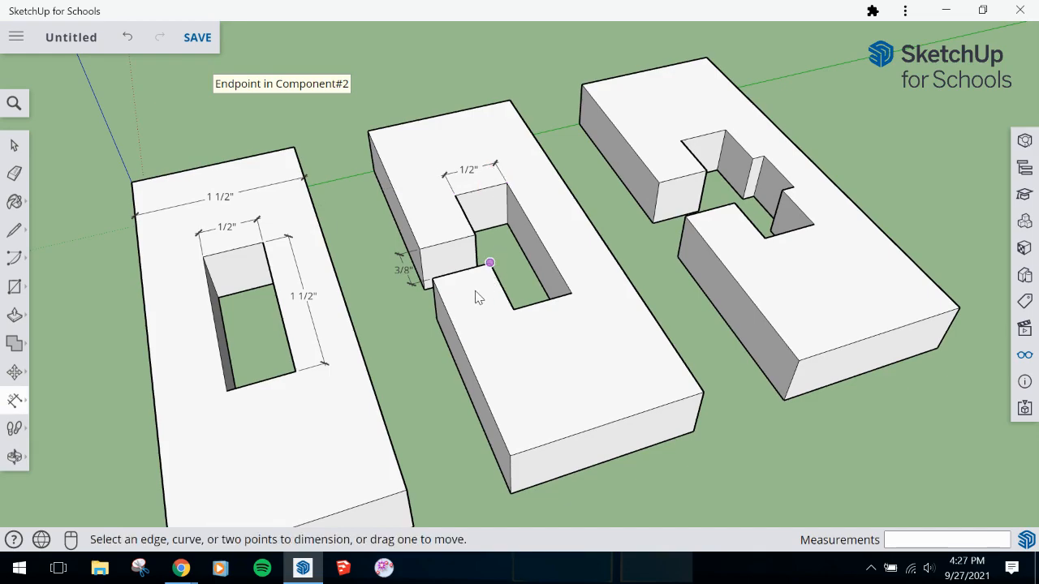
# - Dimension the distance from the near end to the side slot on the second and third blocks, placing both dimensions on the top faces
pyautogui.click(510, 457)
pyautogui.click(433, 279)
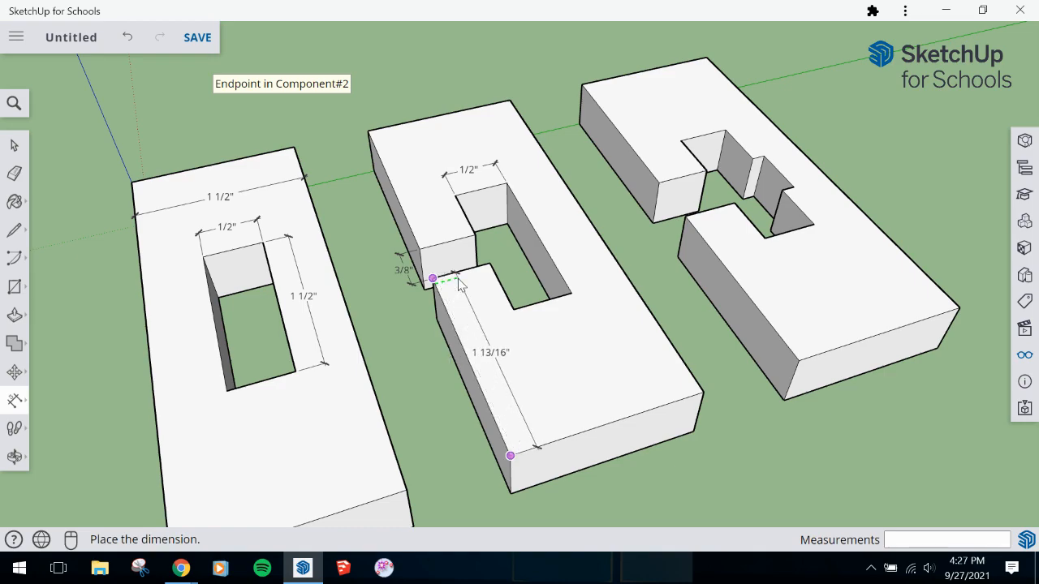
pyautogui.click(458, 279)
pyautogui.click(799, 360)
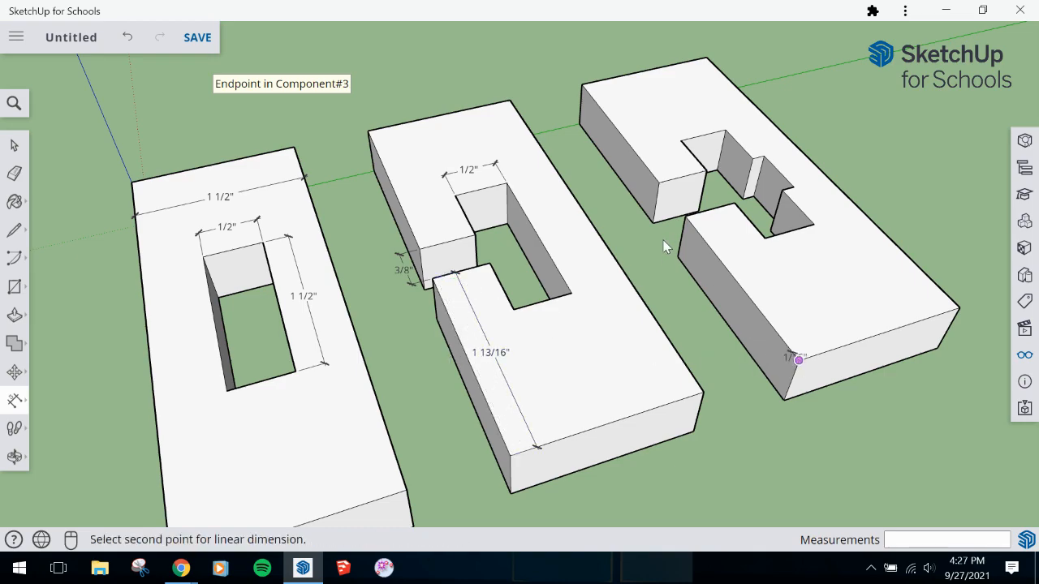
pyautogui.click(685, 217)
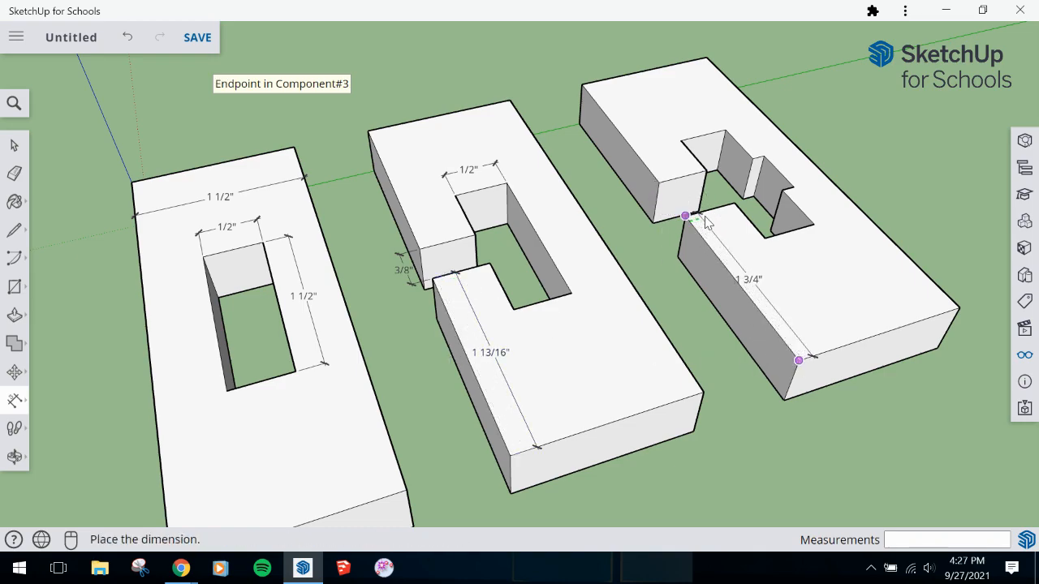
pyautogui.click(689, 217)
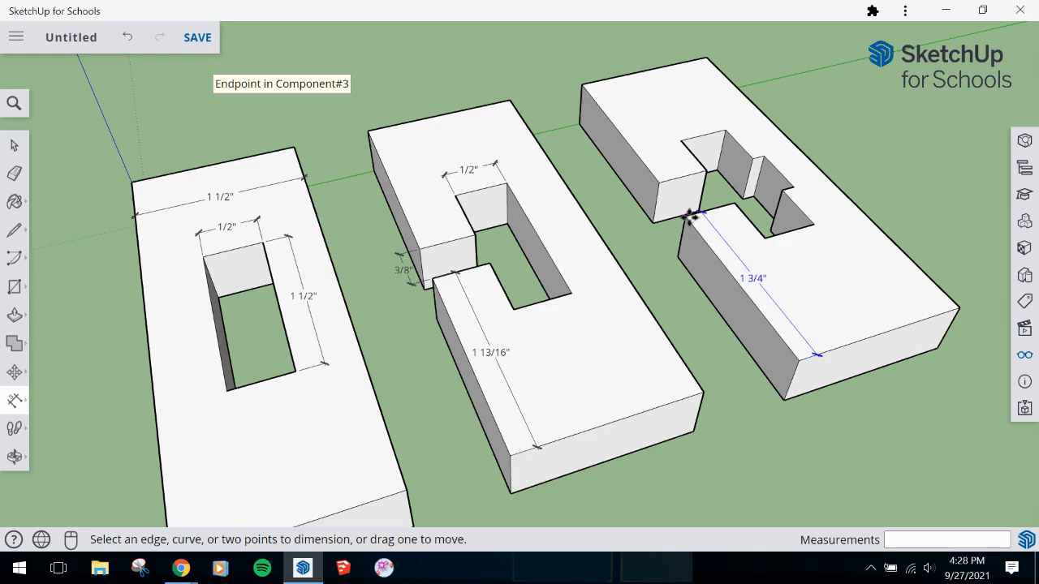
# - Dimension the side slot's opening and the depth of the notch inside the hole on the third block
pyautogui.click(660, 182)
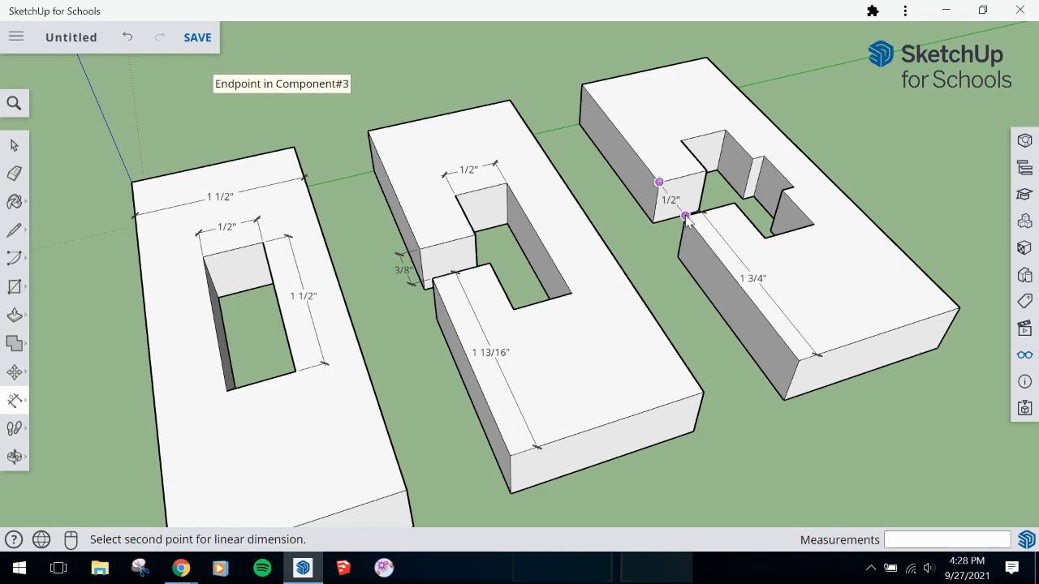
pyautogui.click(685, 216)
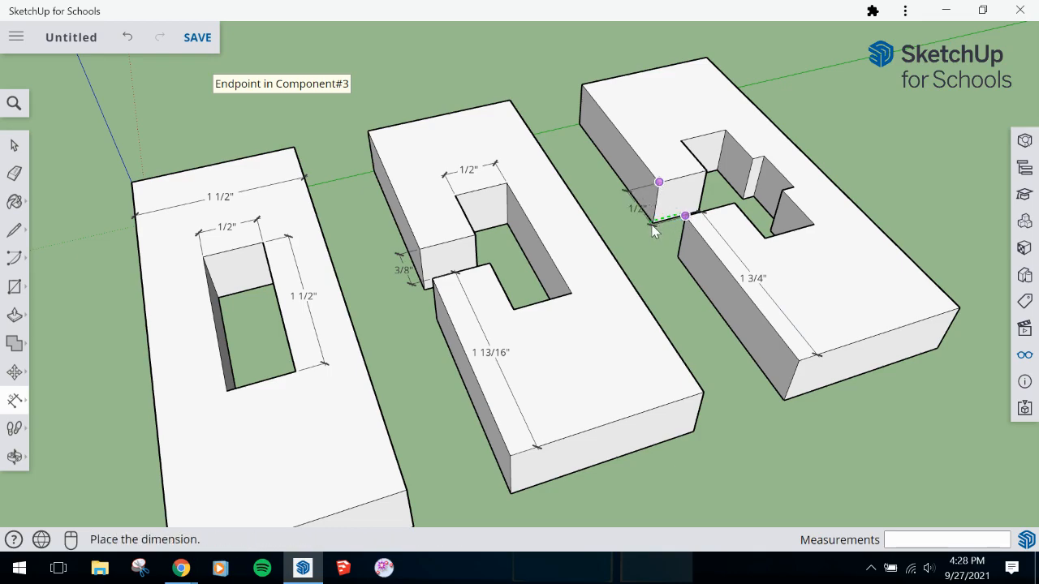
pyautogui.click(650, 225)
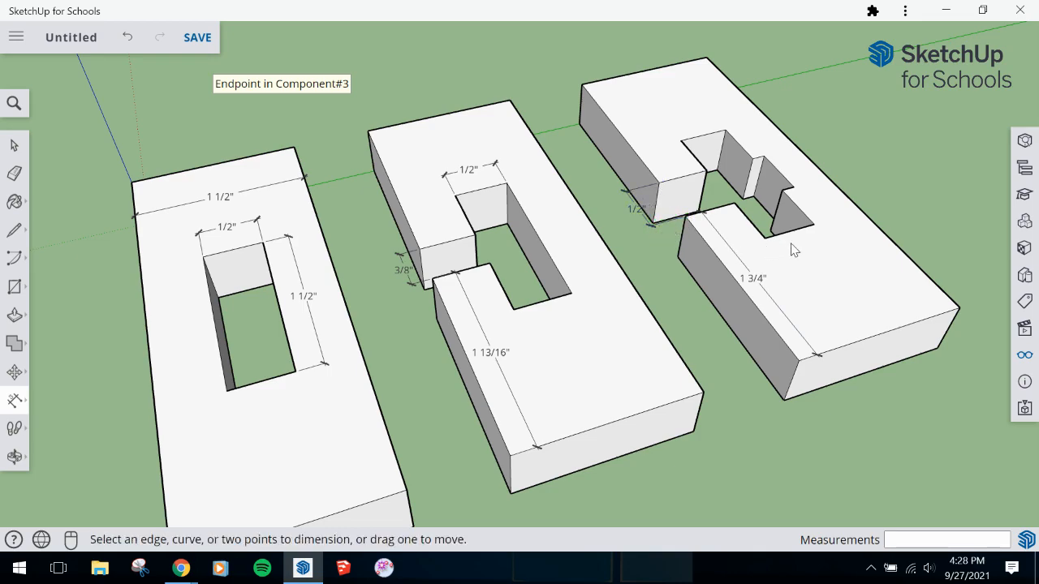
pyautogui.click(752, 158)
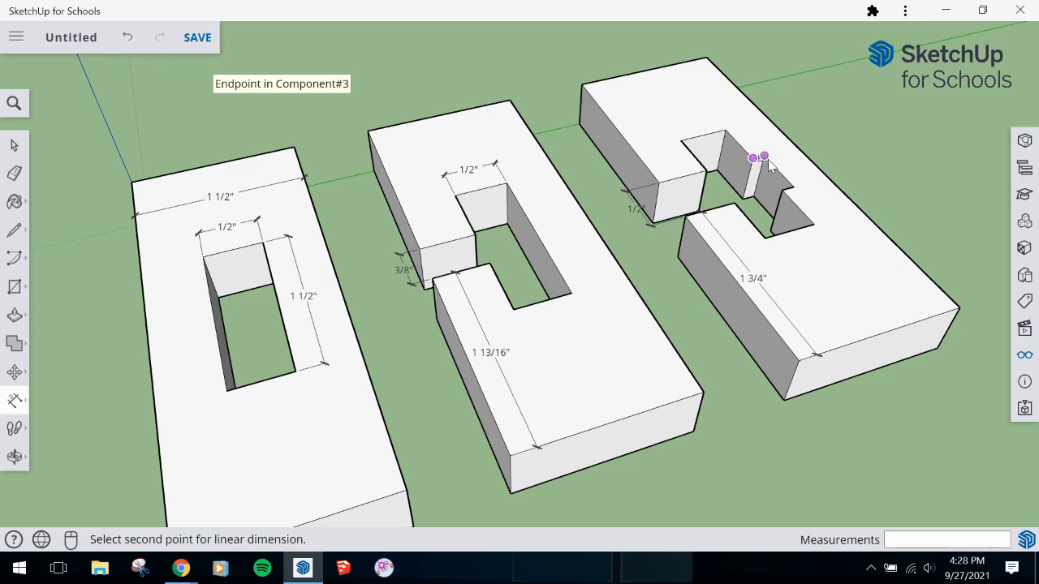
pyautogui.click(766, 158)
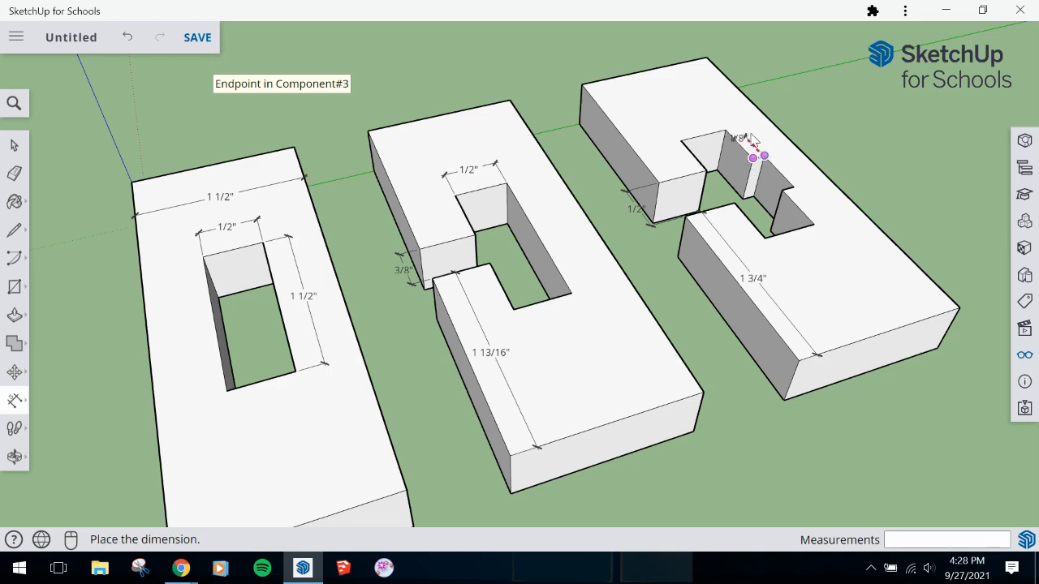
pyautogui.click(755, 150)
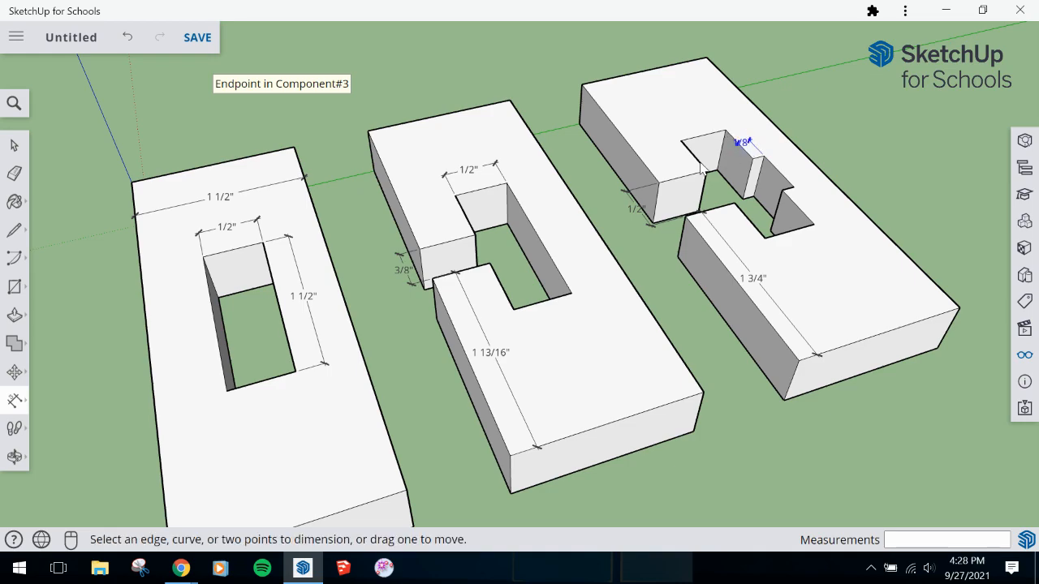
# - Dimension the first block's overall length along its long edge and its thickness at the near corner
pyautogui.moveTo(799, 393); pyautogui.dragTo(658, 464, button='middle')
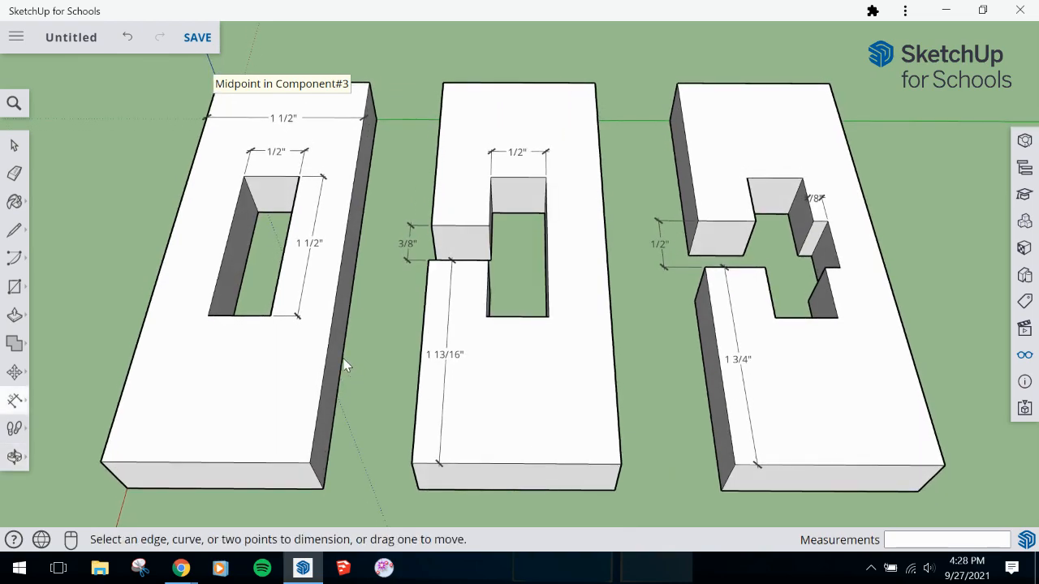
pyautogui.click(310, 462)
pyautogui.click(369, 84)
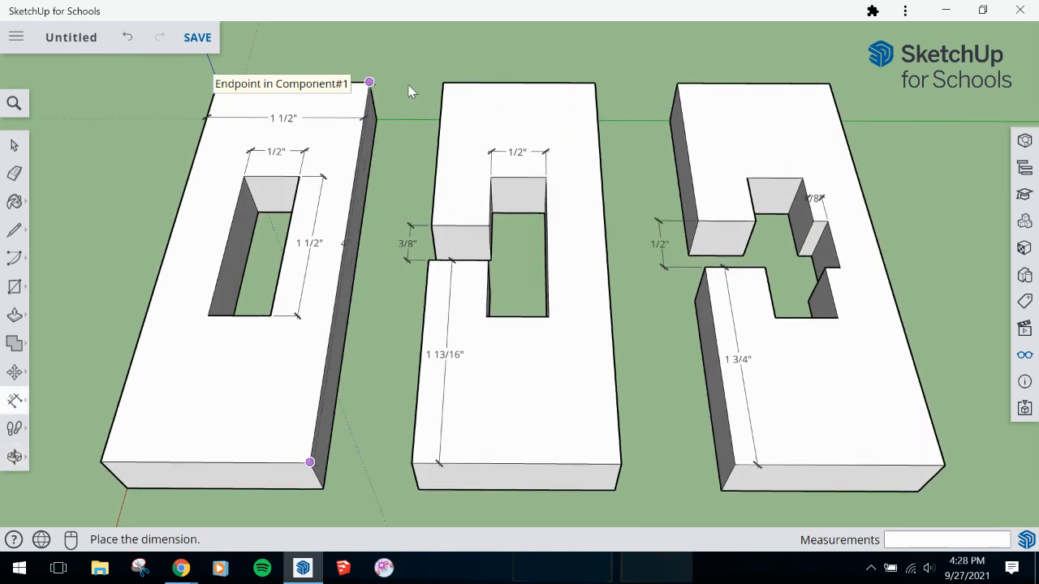
pyautogui.click(394, 84)
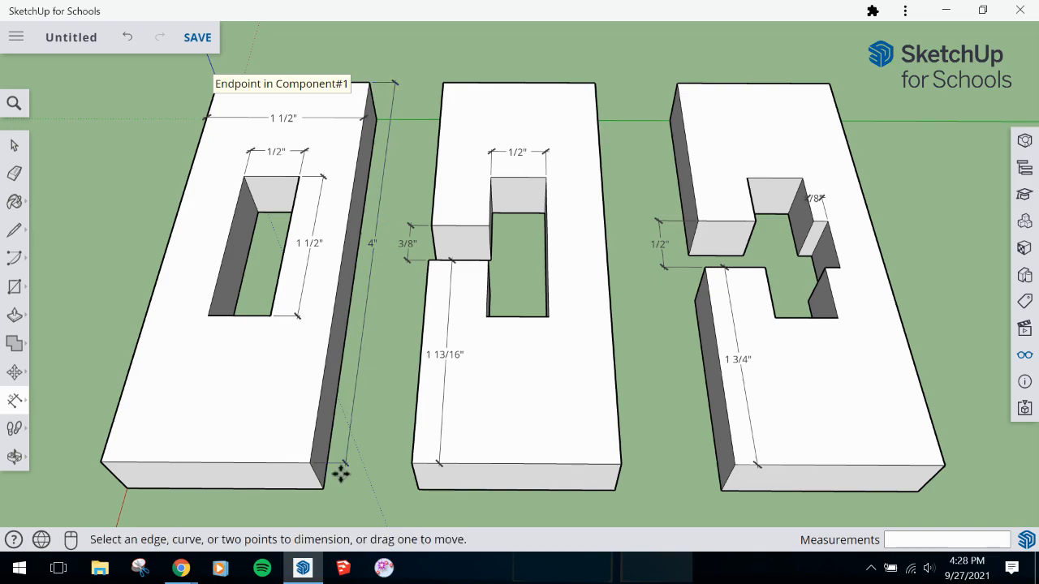
pyautogui.click(323, 489)
pyautogui.click(311, 462)
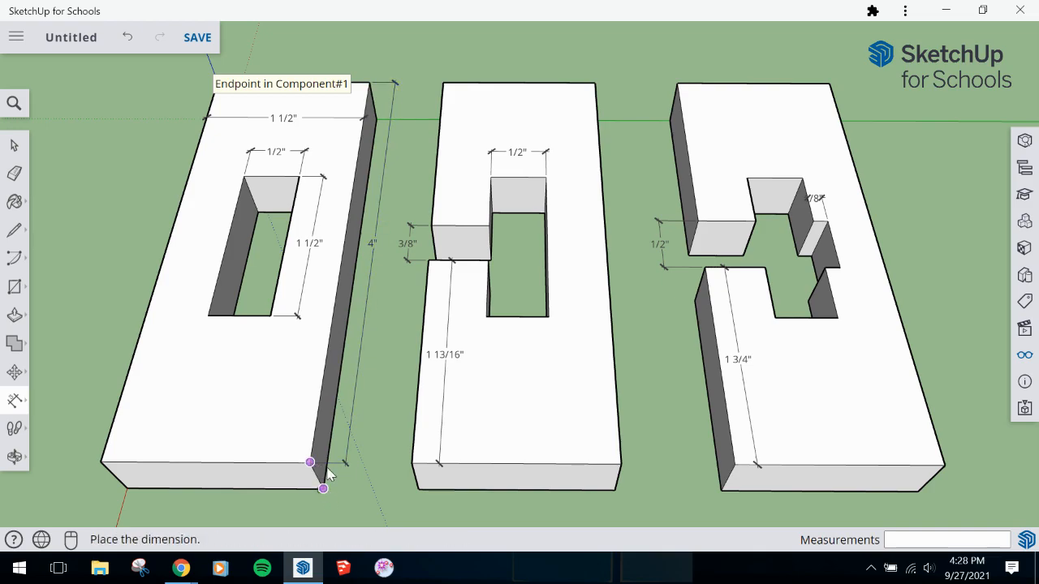
pyautogui.click(370, 471)
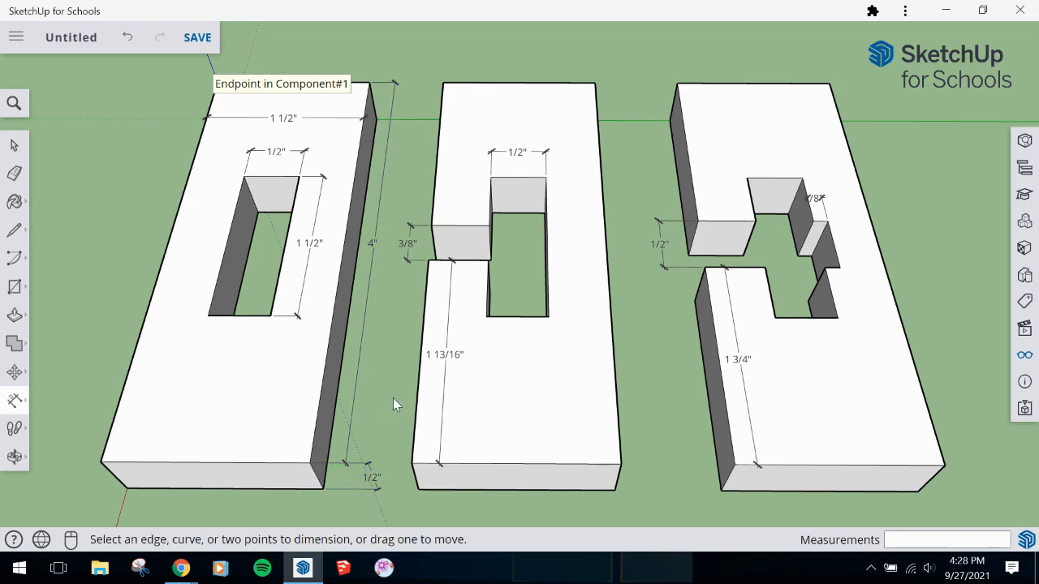
# - Save the model as "3pp test" in the SketchUp Files folder of My Drive
pyautogui.scroll(-3, 392, 398)
pyautogui.moveTo(394, 398); pyautogui.dragTo(489, 398, button='middle')
pyautogui.scroll(3, 578, 345)
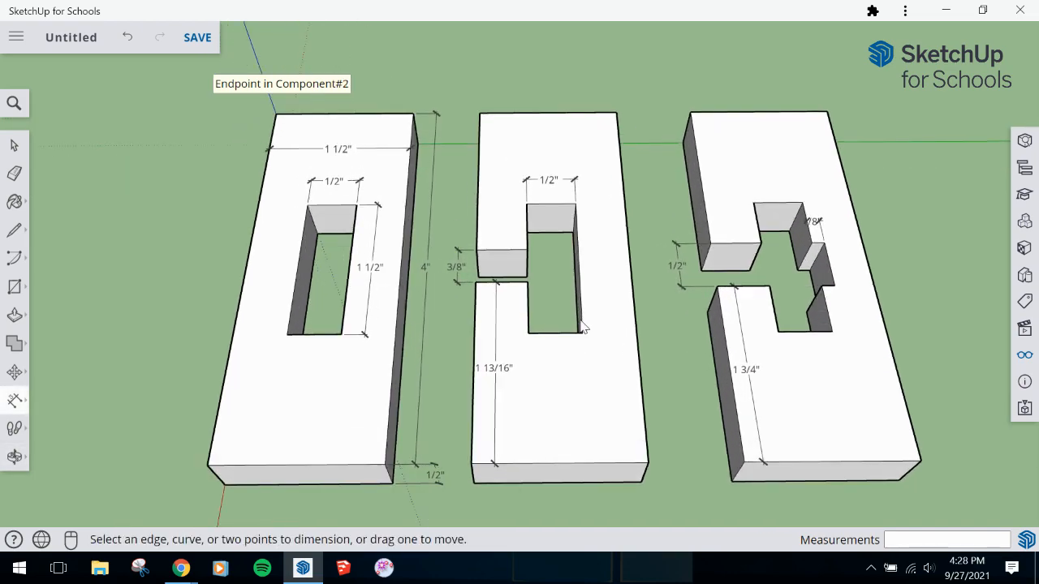
pyautogui.scroll(-2, 583, 325)
pyautogui.moveTo(578, 323); pyautogui.dragTo(573, 313, button='middle')
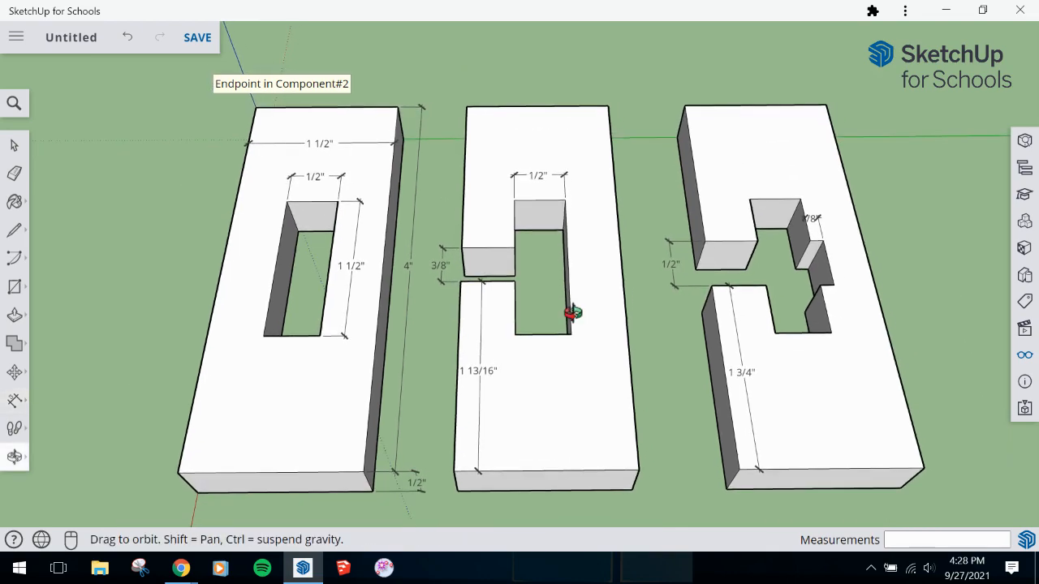
pyautogui.click(197, 36)
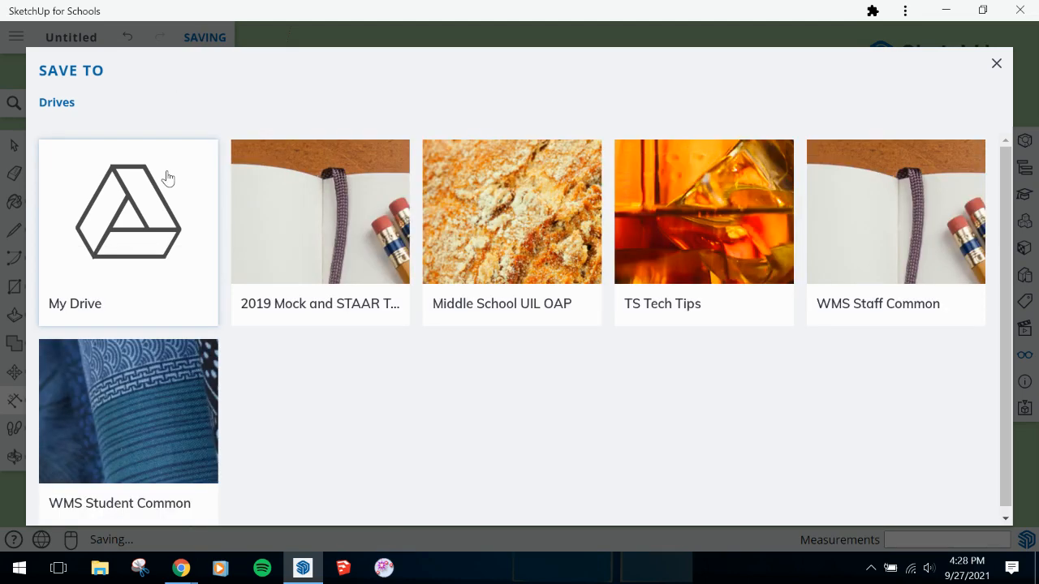
pyautogui.click(168, 176)
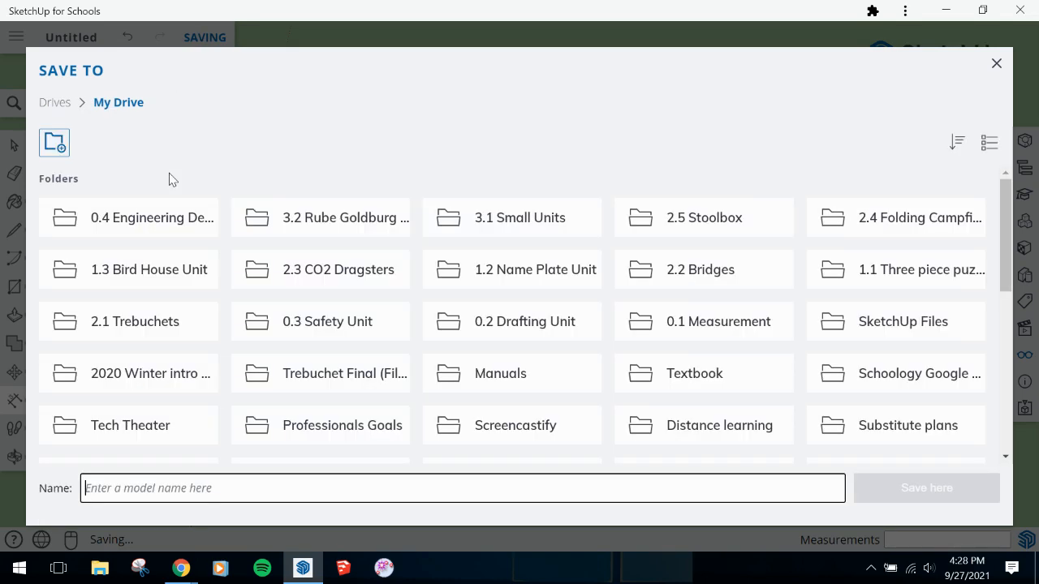
pyautogui.click(926, 318)
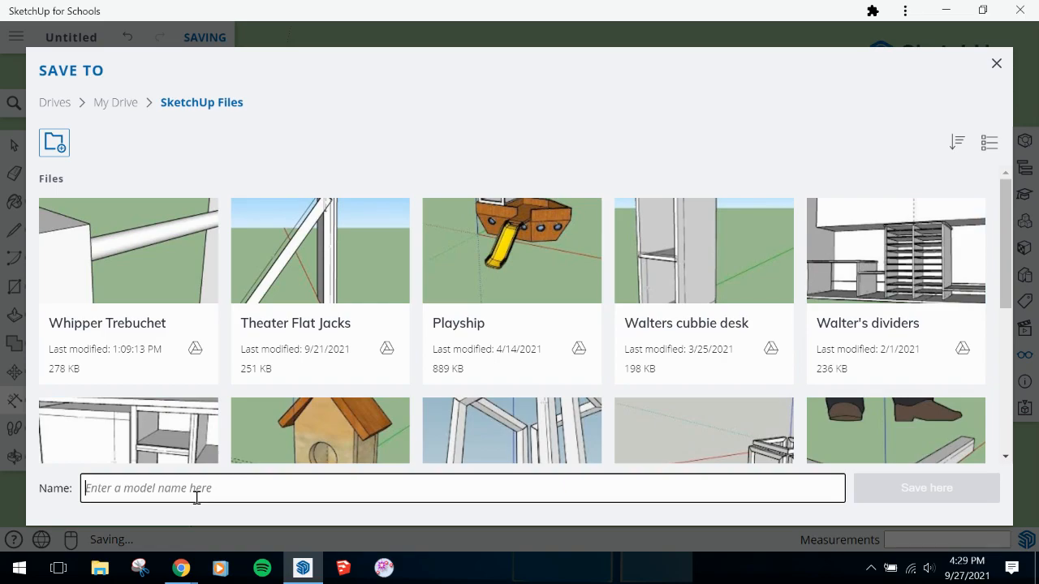
pyautogui.write('3pp')
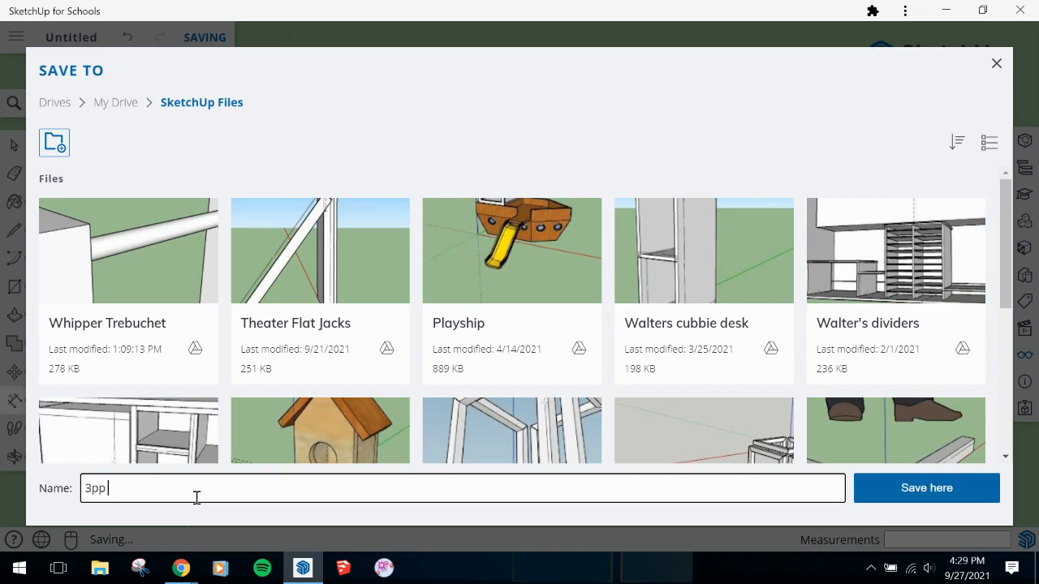
pyautogui.click(922, 494)
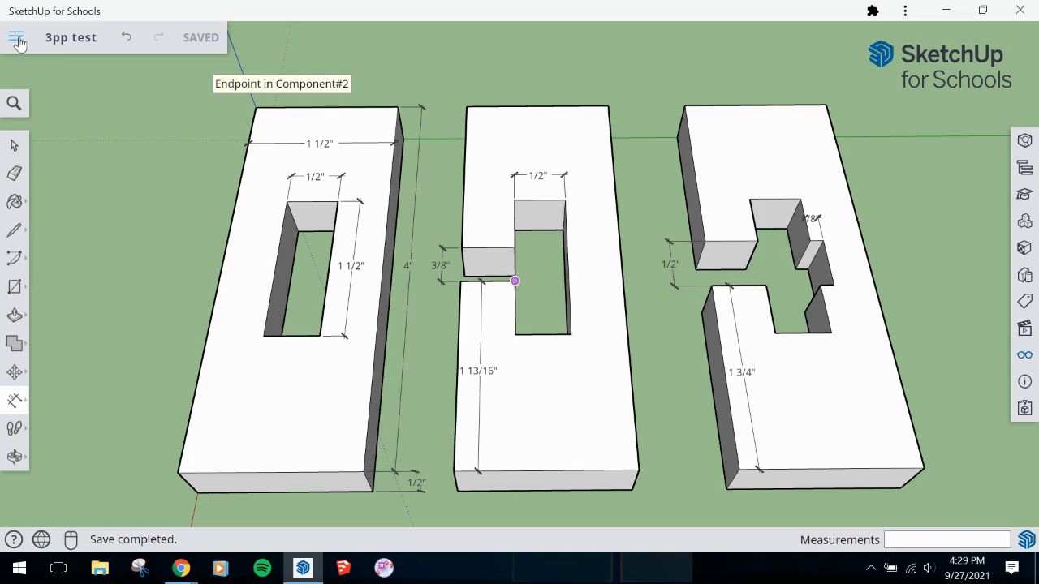
# - Download a PNG image of the model, orbiting the preview slightly to show all three dimensioned blocks from above
pyautogui.click(17, 38)
pyautogui.moveTo(136, 280)
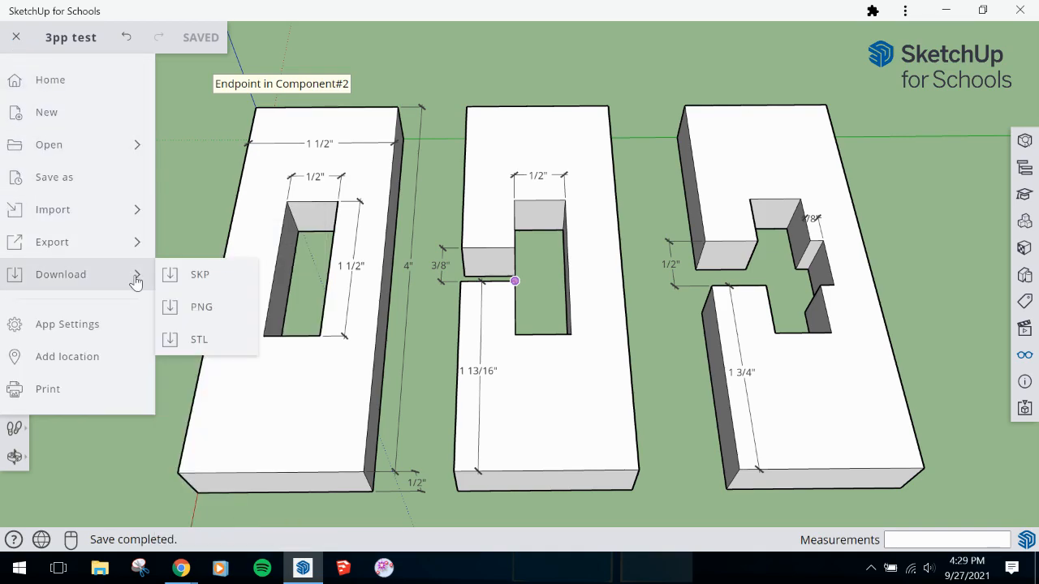
pyautogui.click(234, 309)
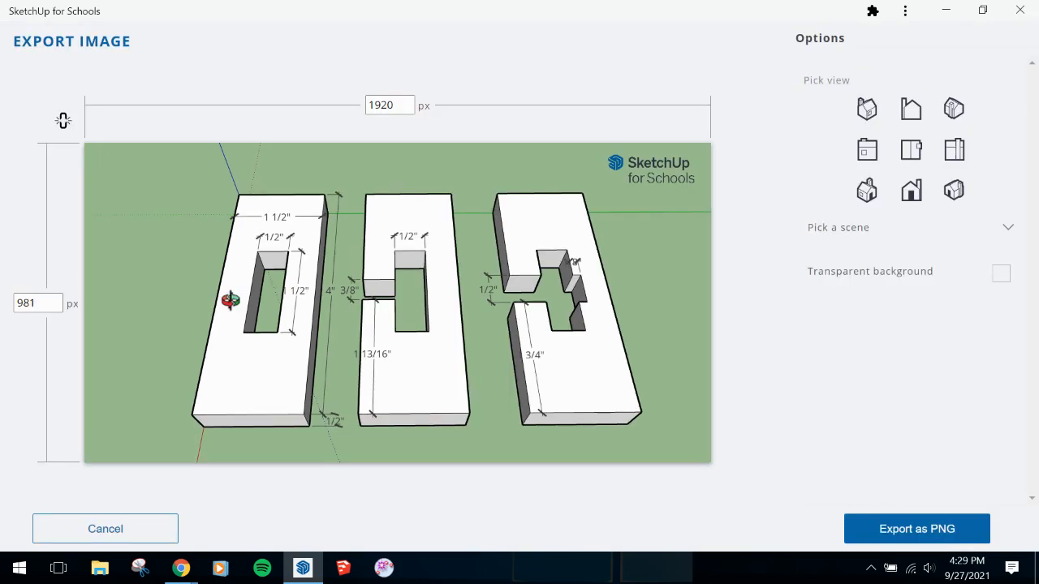
pyautogui.moveTo(423, 326)
pyautogui.mouseDown()
pyautogui.moveTo(422, 283)
pyautogui.moveTo(390, 295)
pyautogui.moveTo(396, 329)
pyautogui.moveTo(430, 350)
pyautogui.moveTo(422, 366)
pyautogui.moveTo(418, 341)
pyautogui.mouseUp()
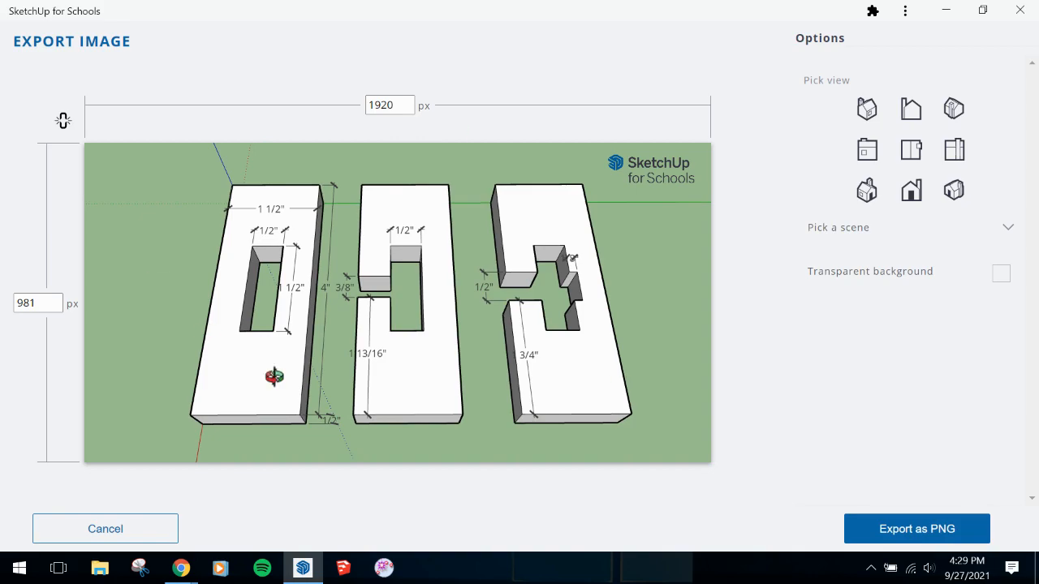
pyautogui.click(946, 532)
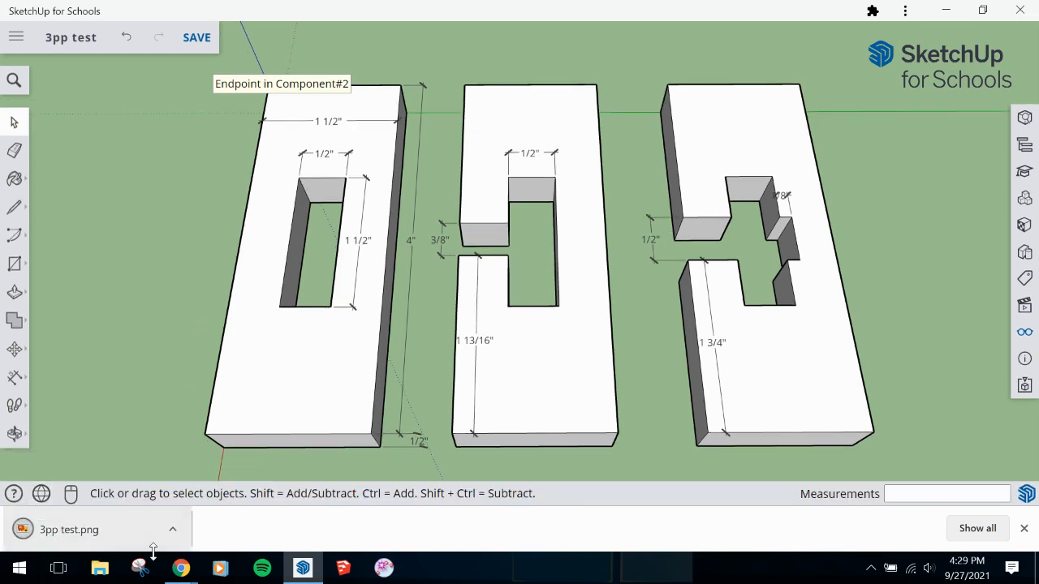
# - Show the downloaded 3pp test.png in its folder and close the folder window
pyautogui.click(173, 536)
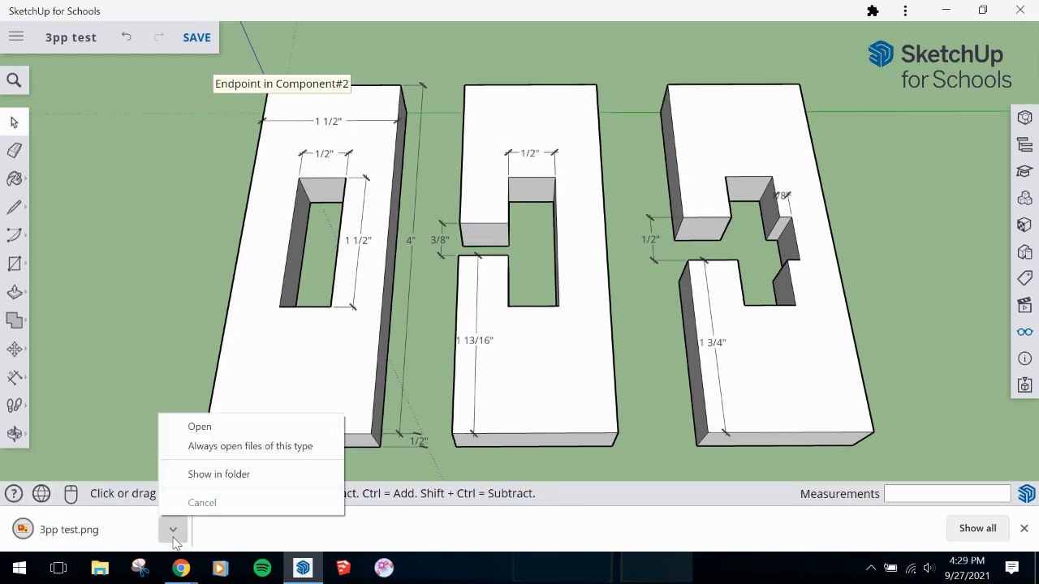
pyautogui.click(234, 474)
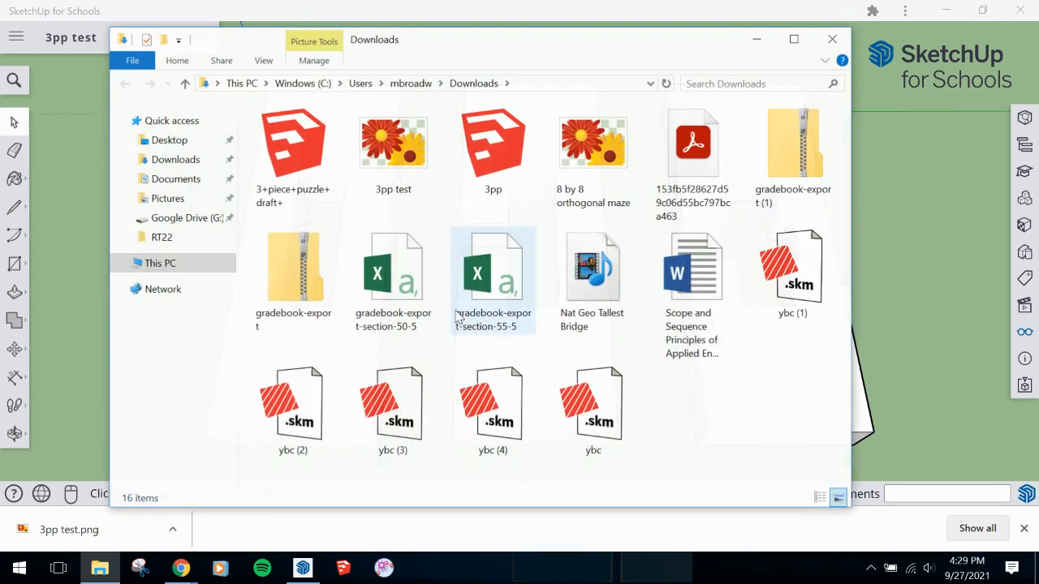
pyautogui.click(834, 39)
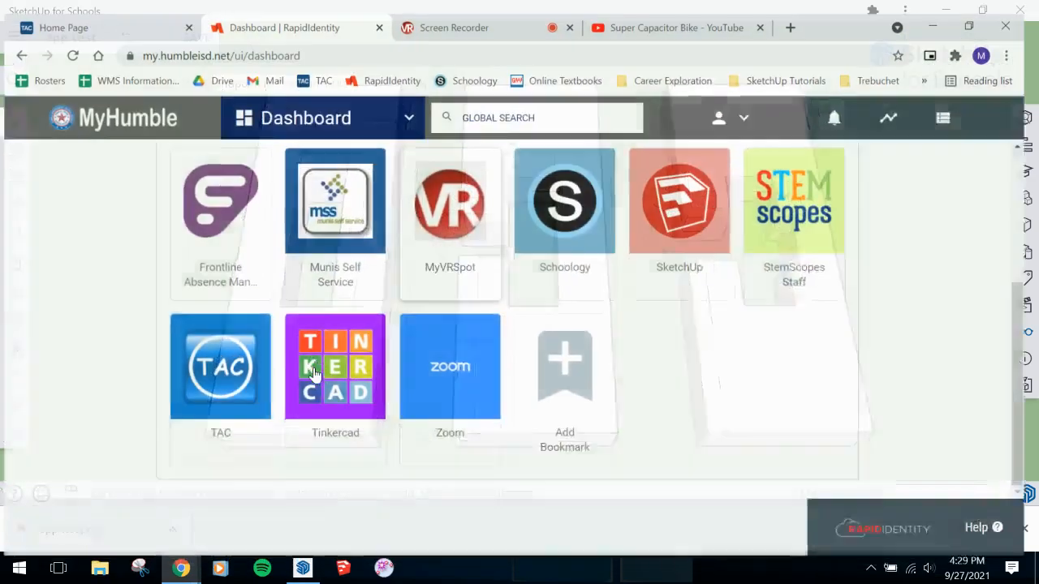
pyautogui.click(487, 39)
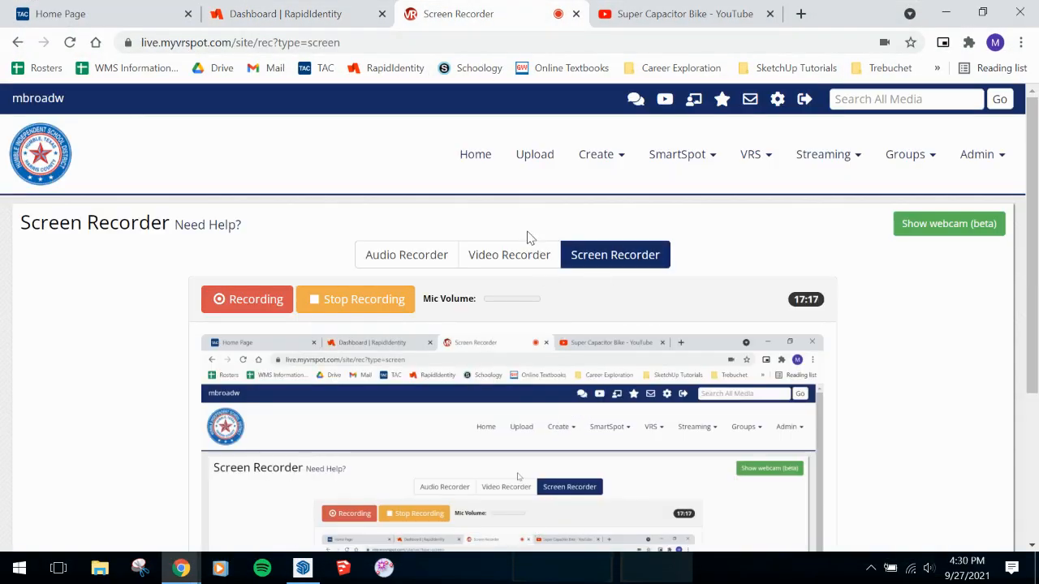